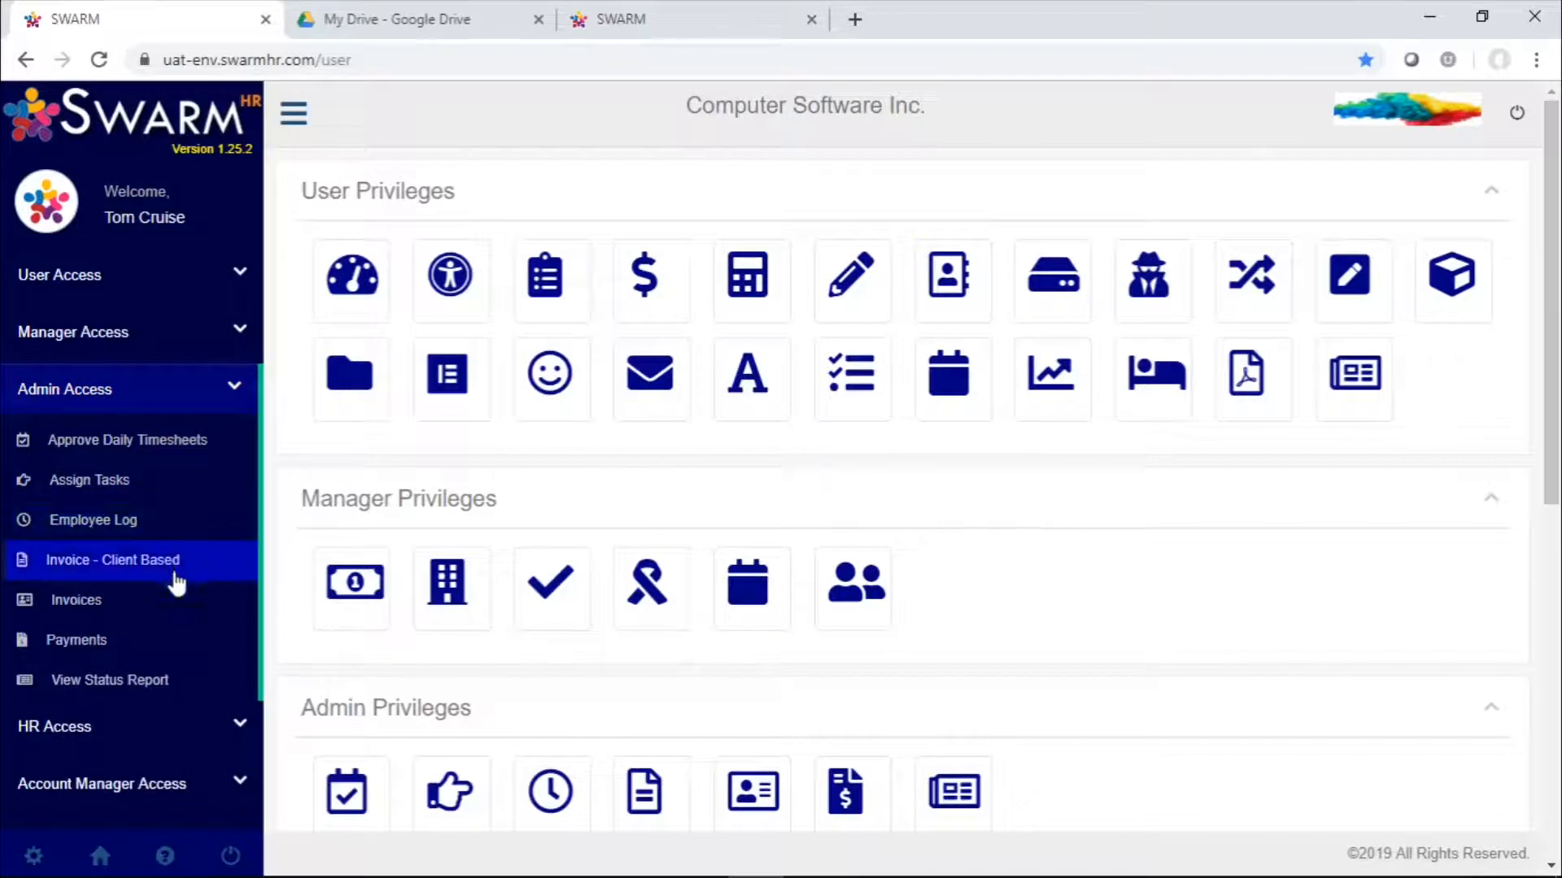
Generate a client-based invoice preview for vendor Wiproo covering 2019-08-05 to 2019-08-09
left_click(174, 578)
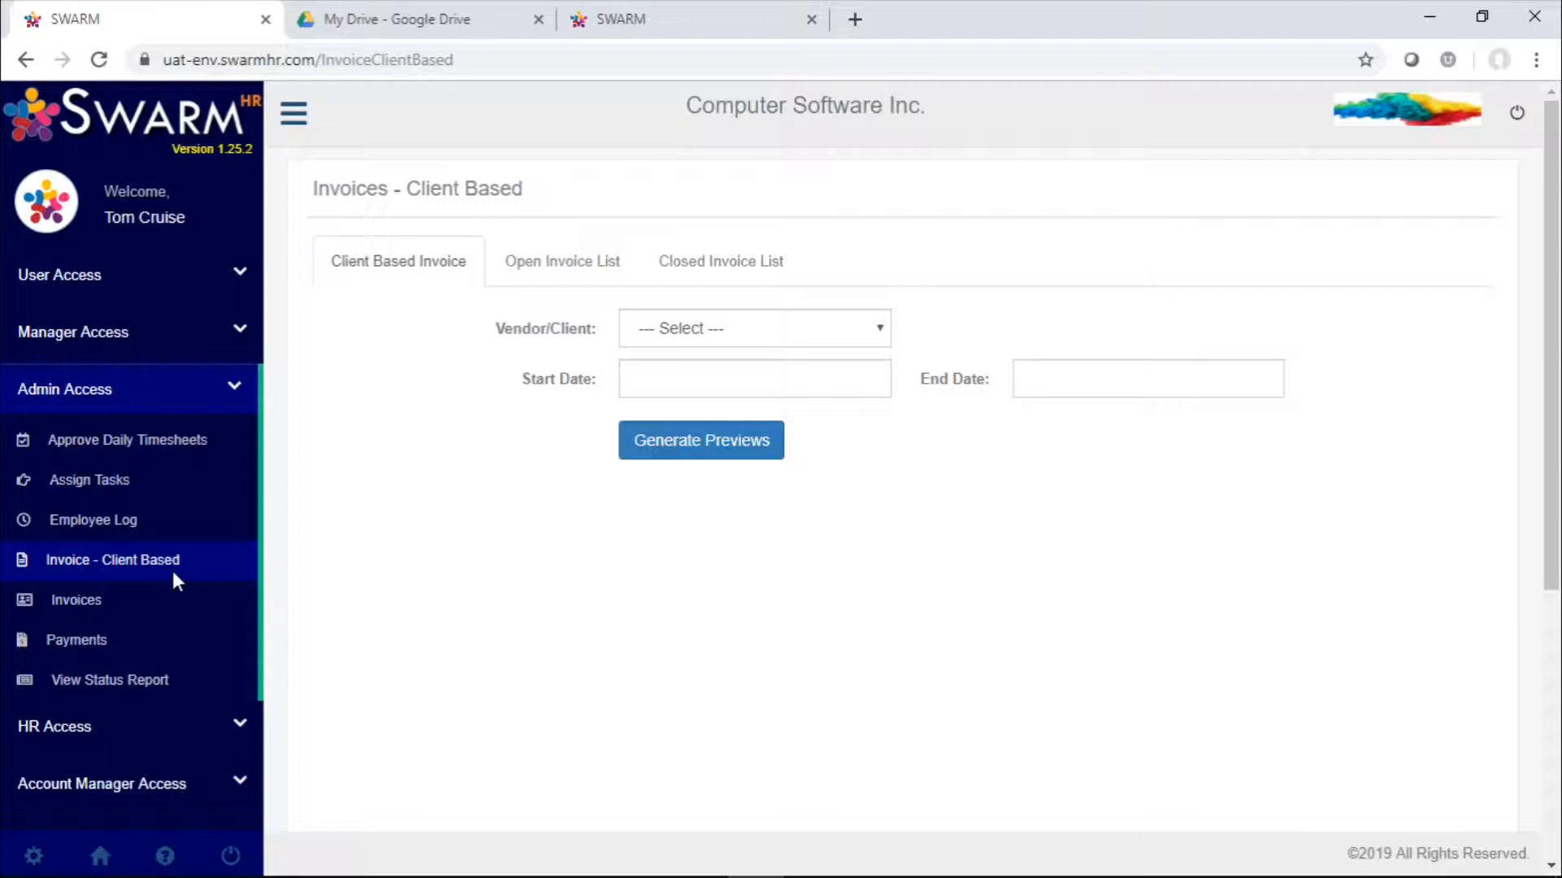
left_click(805, 335)
left_click(737, 479)
left_click(730, 376)
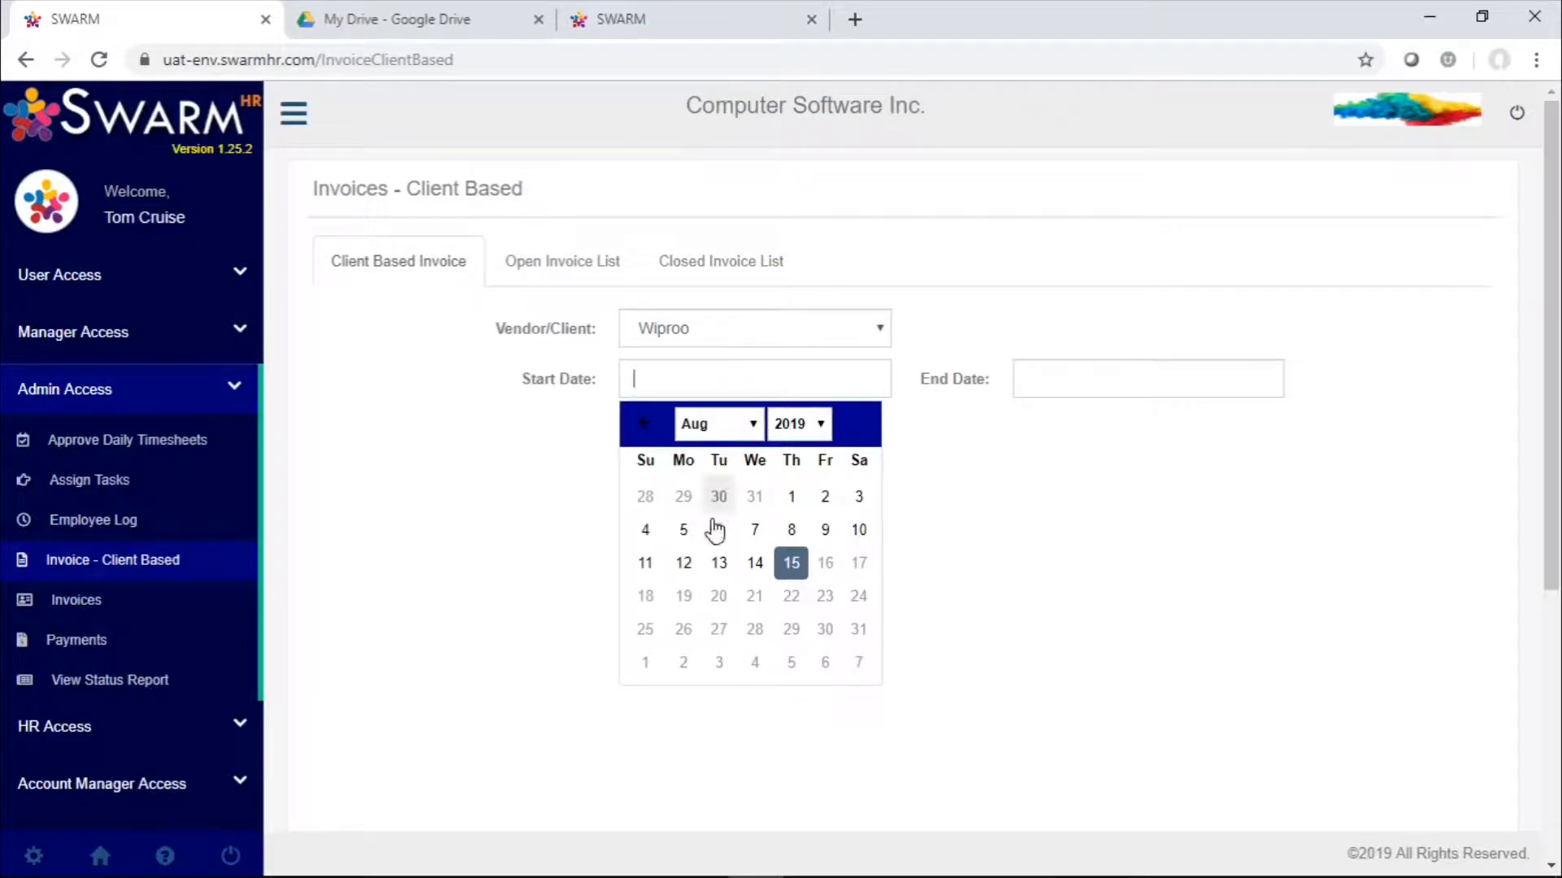
left_click(688, 533)
left_click(1111, 382)
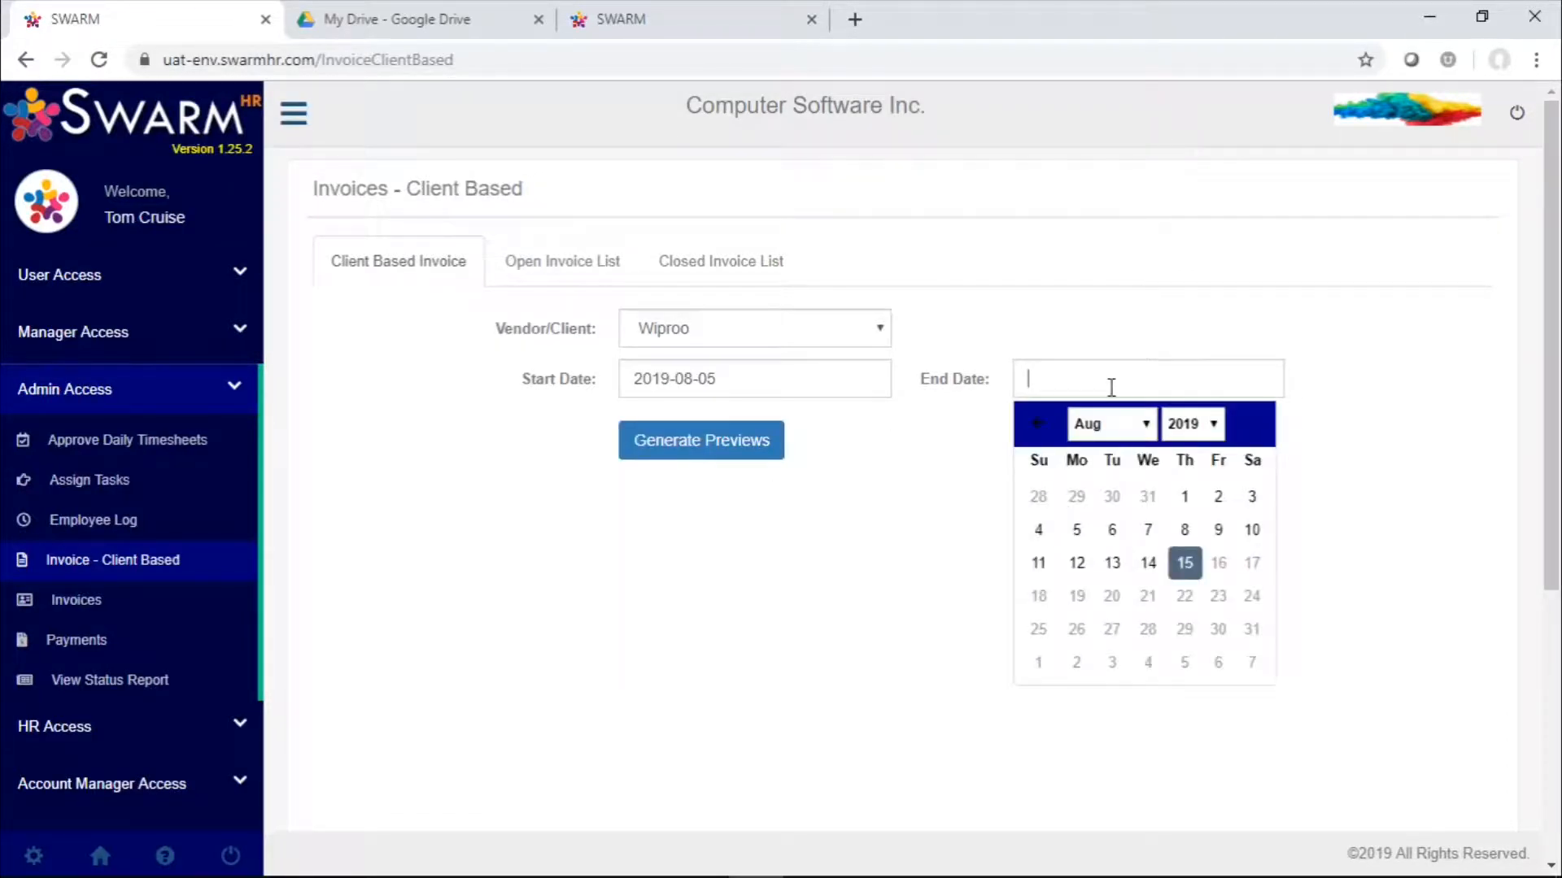
left_click(1218, 532)
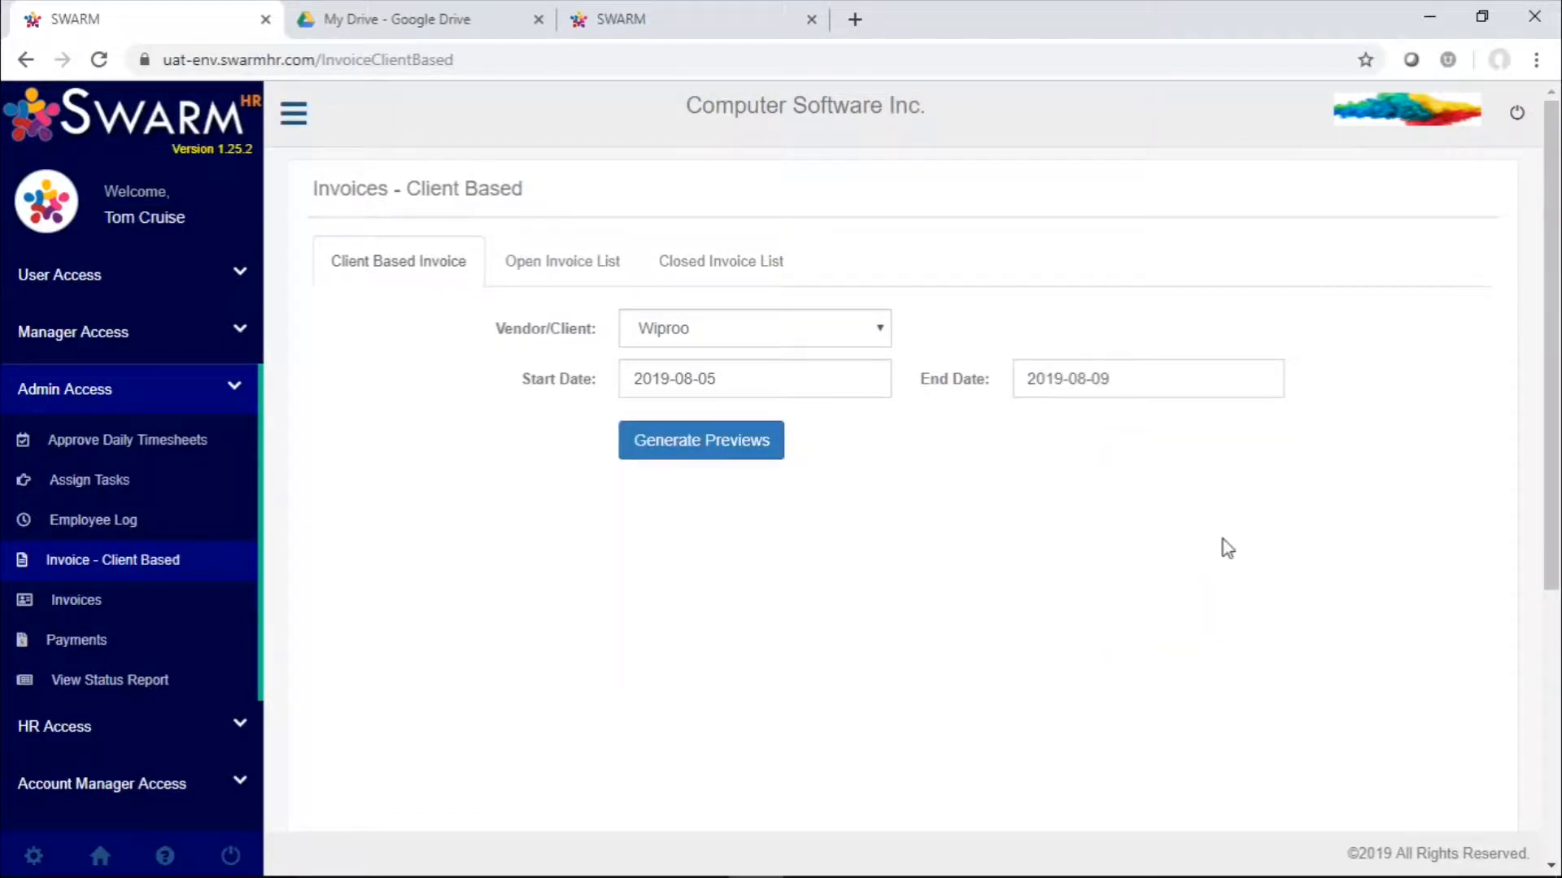
left_click(764, 462)
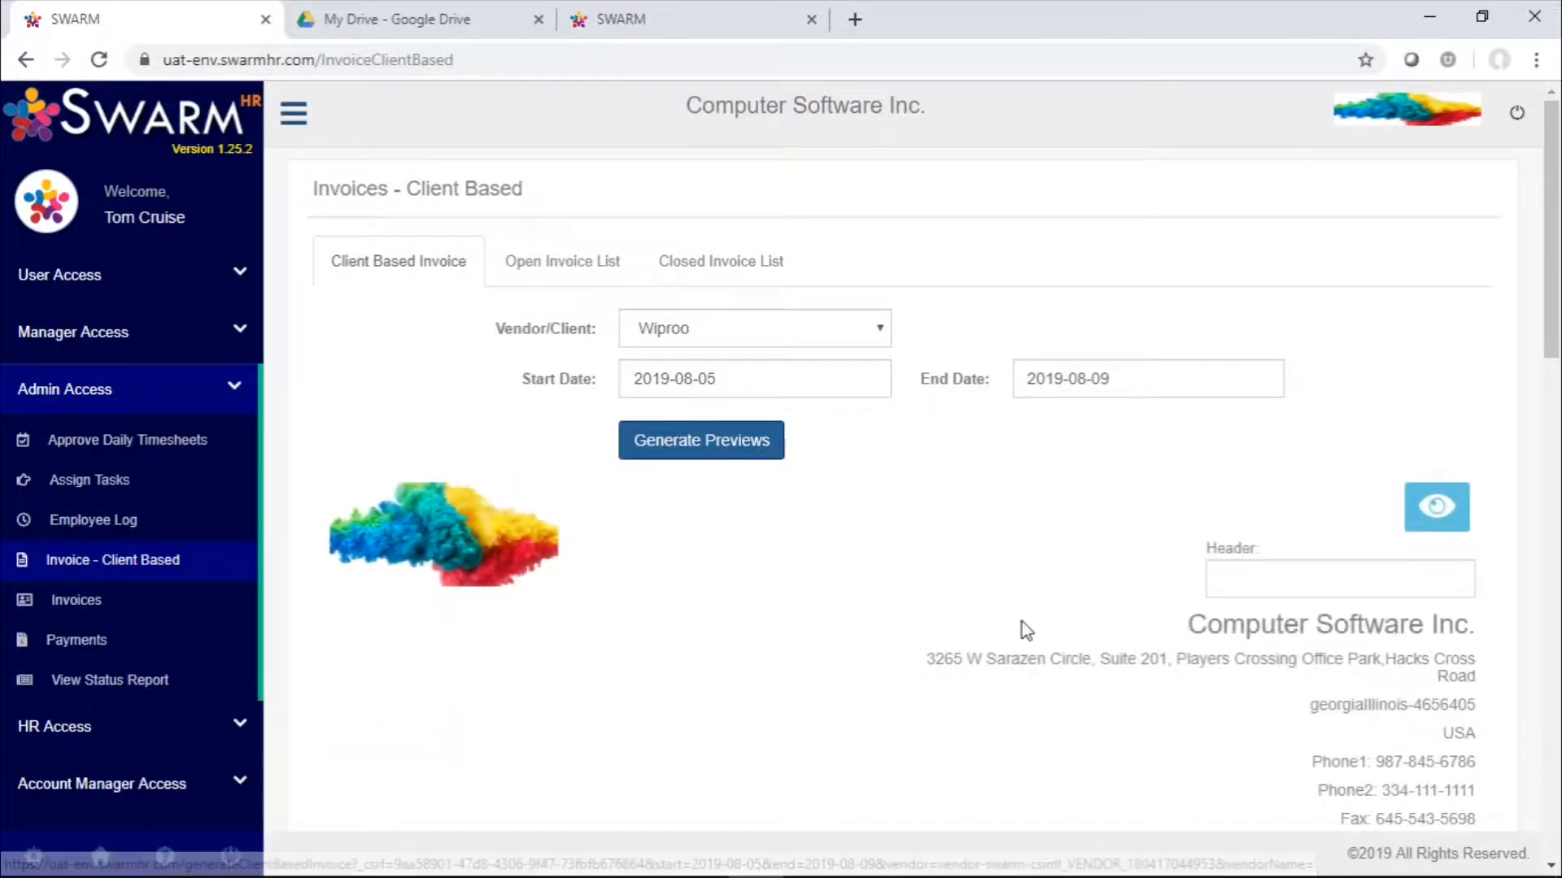
Check the employees covered by the invoice preview and review its header and company details
scroll(1021, 621, "down", 2)
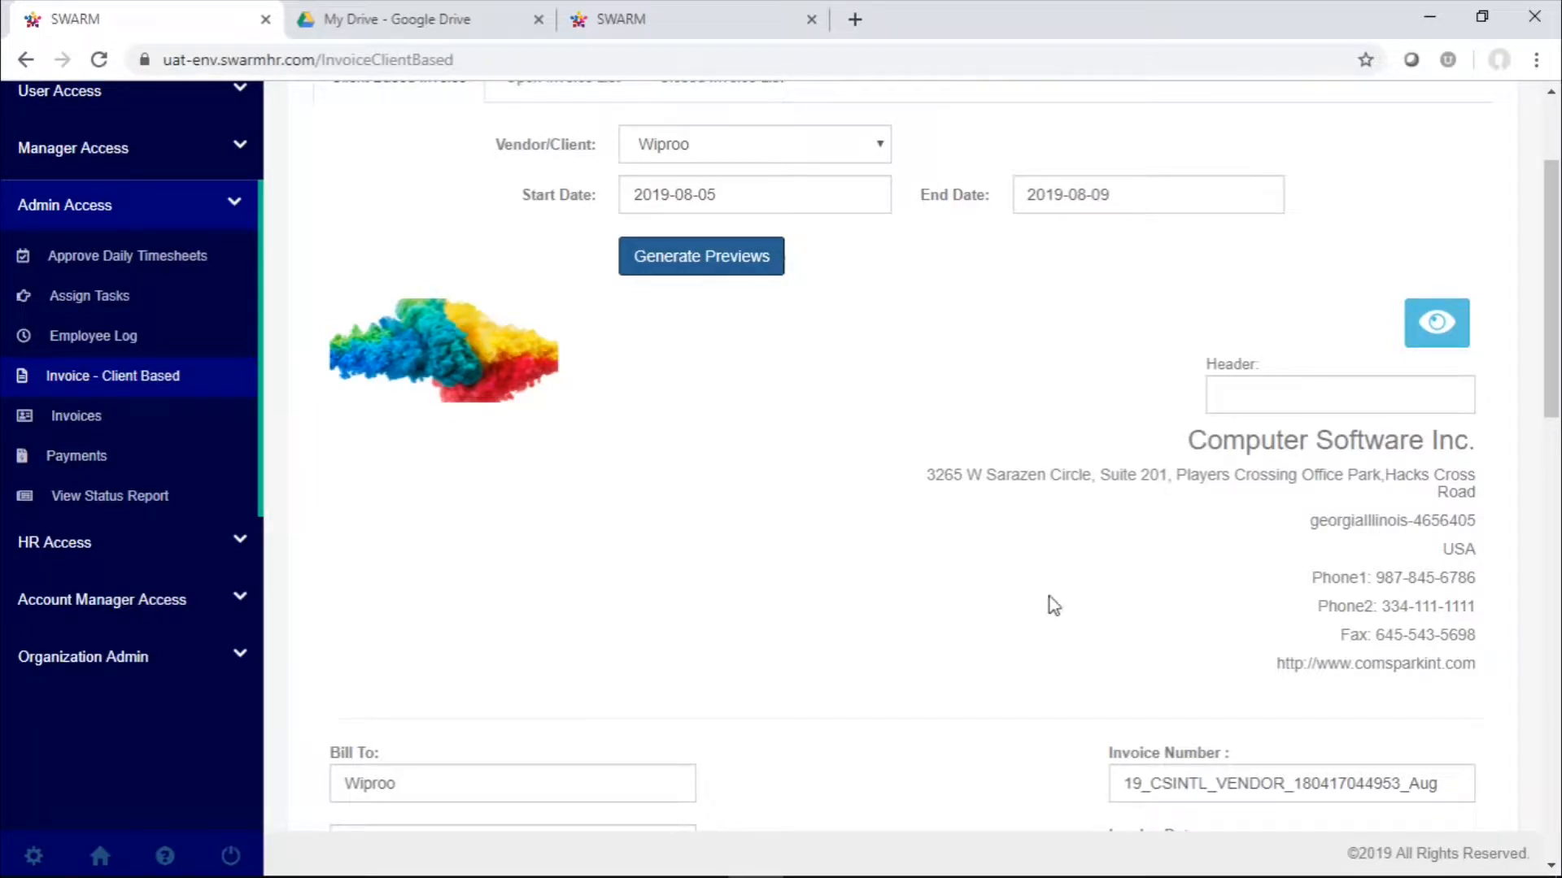
left_click(1437, 323)
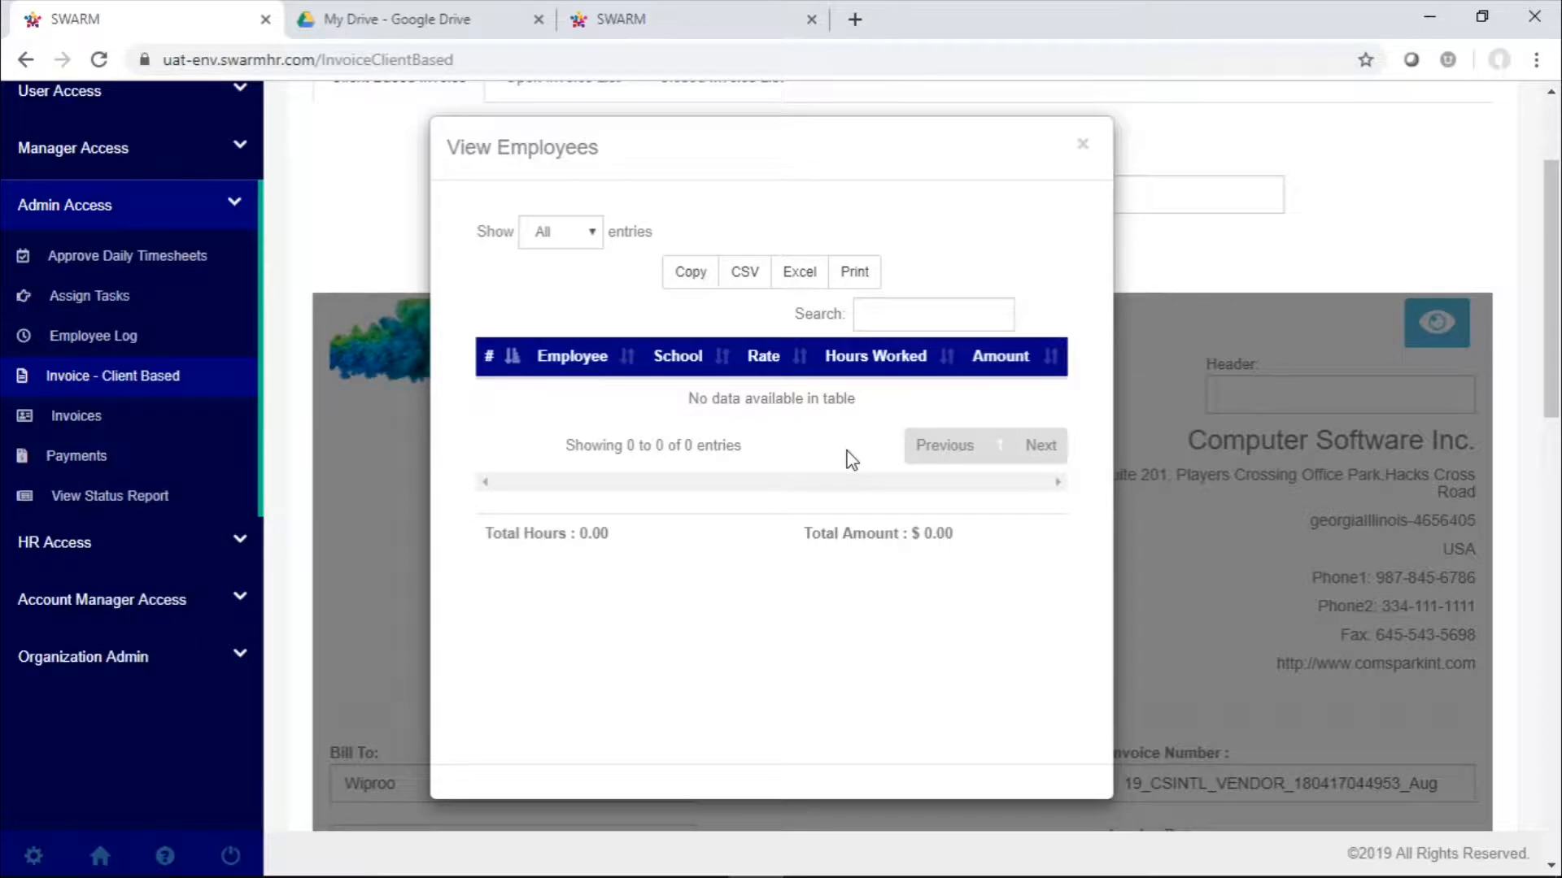
scroll(847, 450, "left", 3)
left_click(1079, 147)
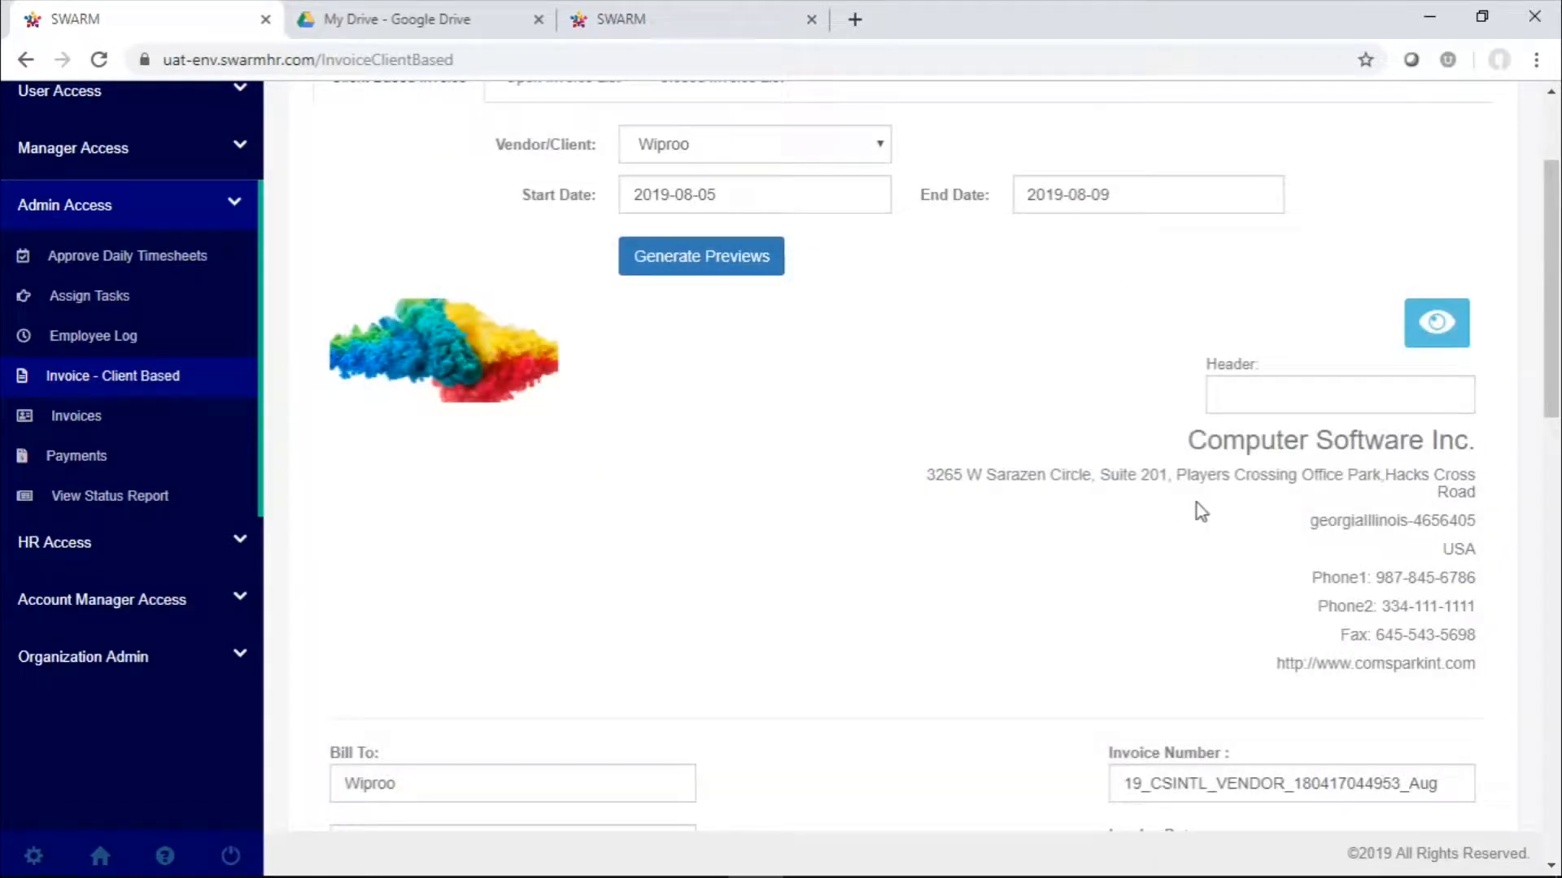
left_click(1313, 379)
scroll(1176, 479, "down", 1)
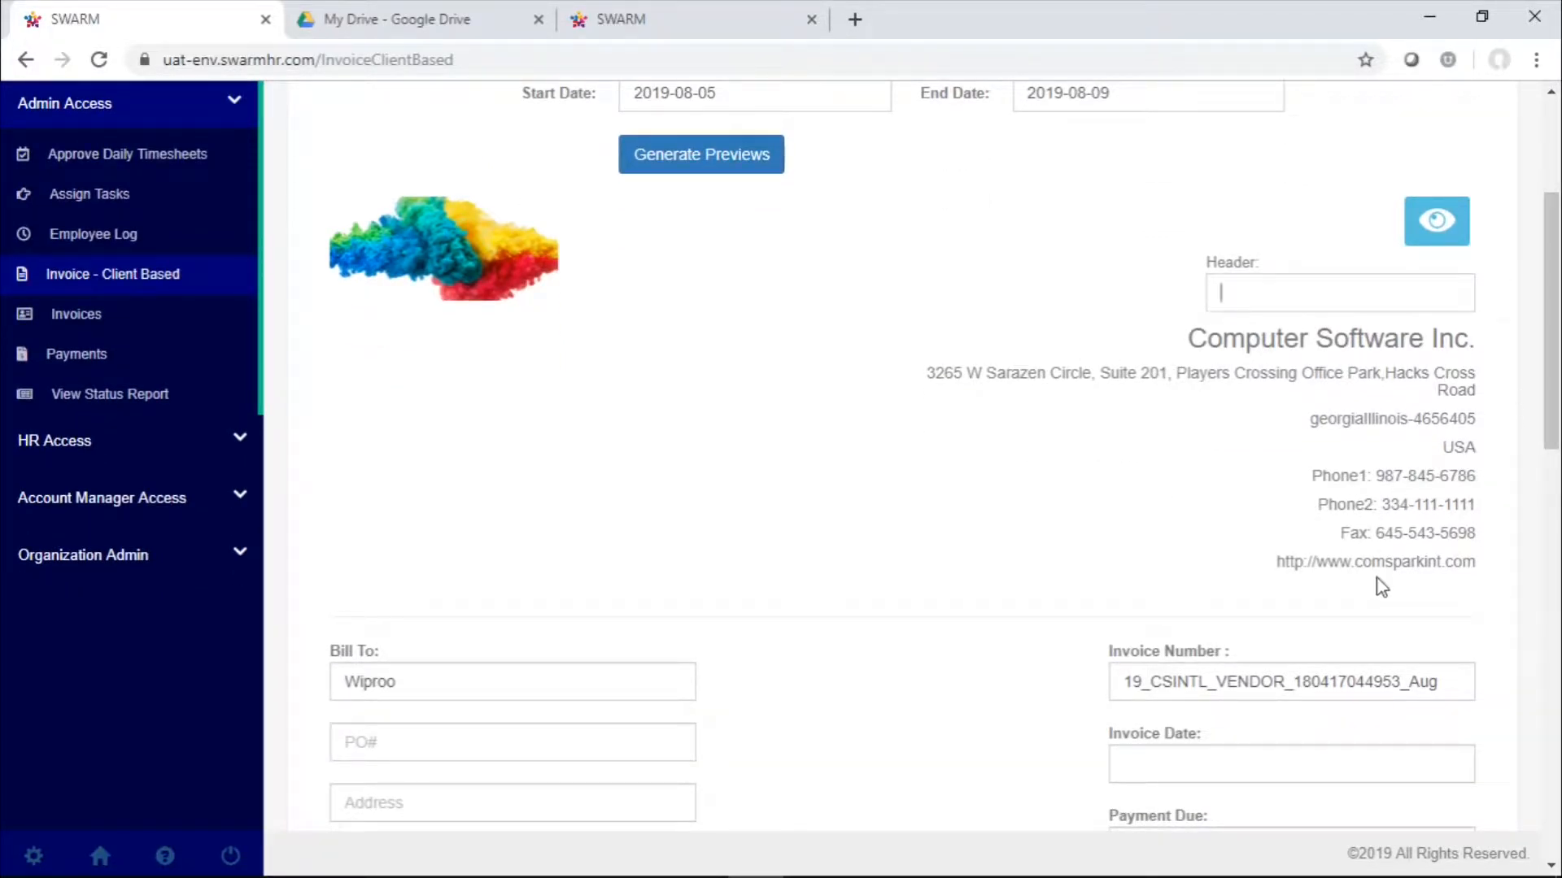
scroll(1377, 578, "down", 3)
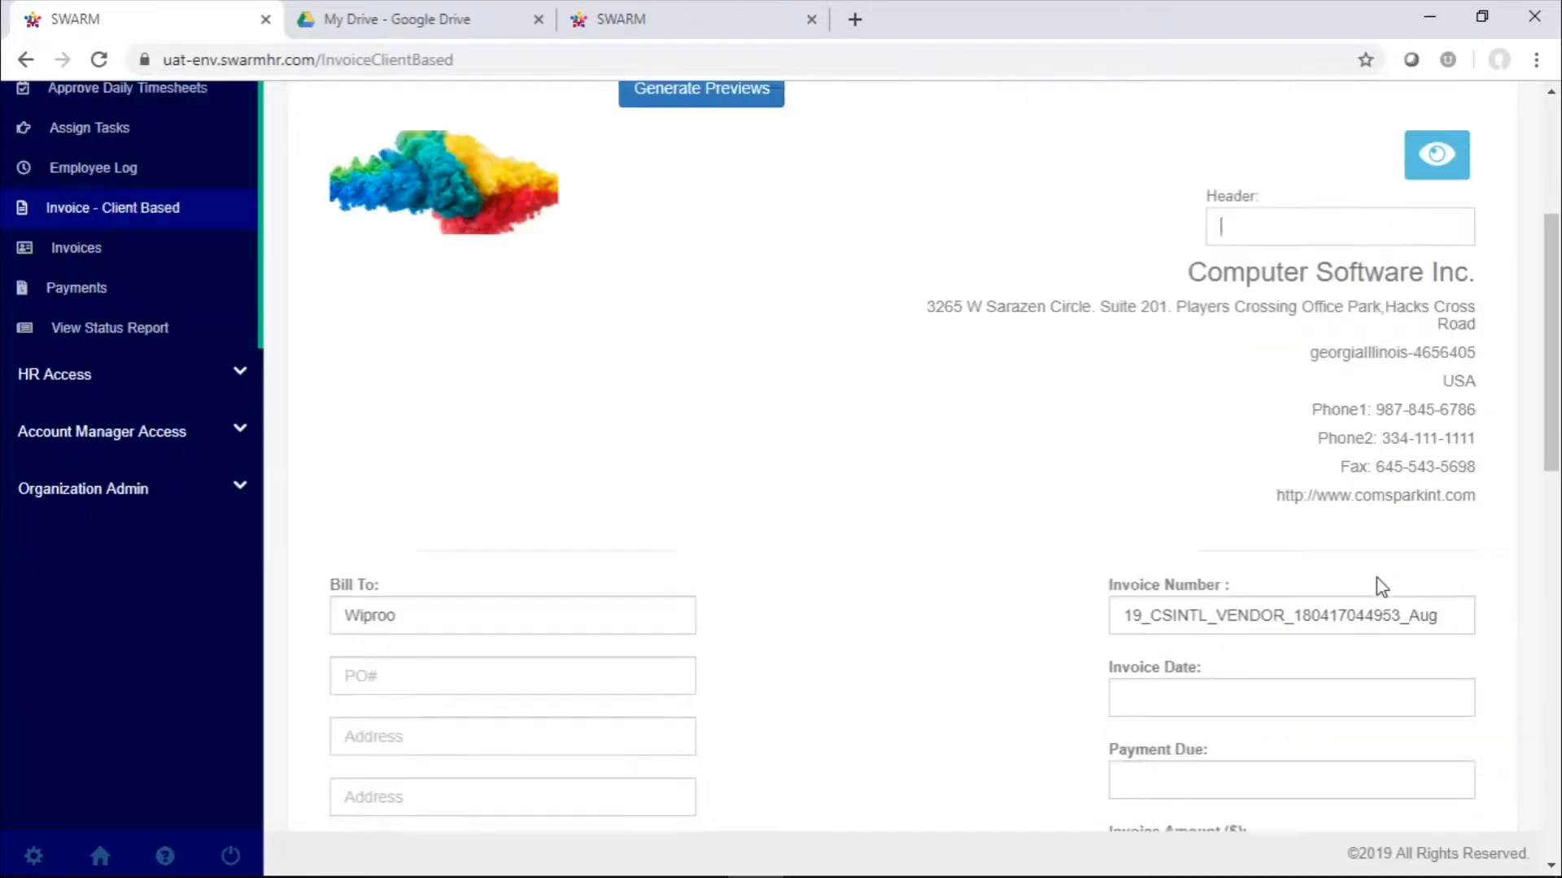
scroll(534, 382, "up", 7)
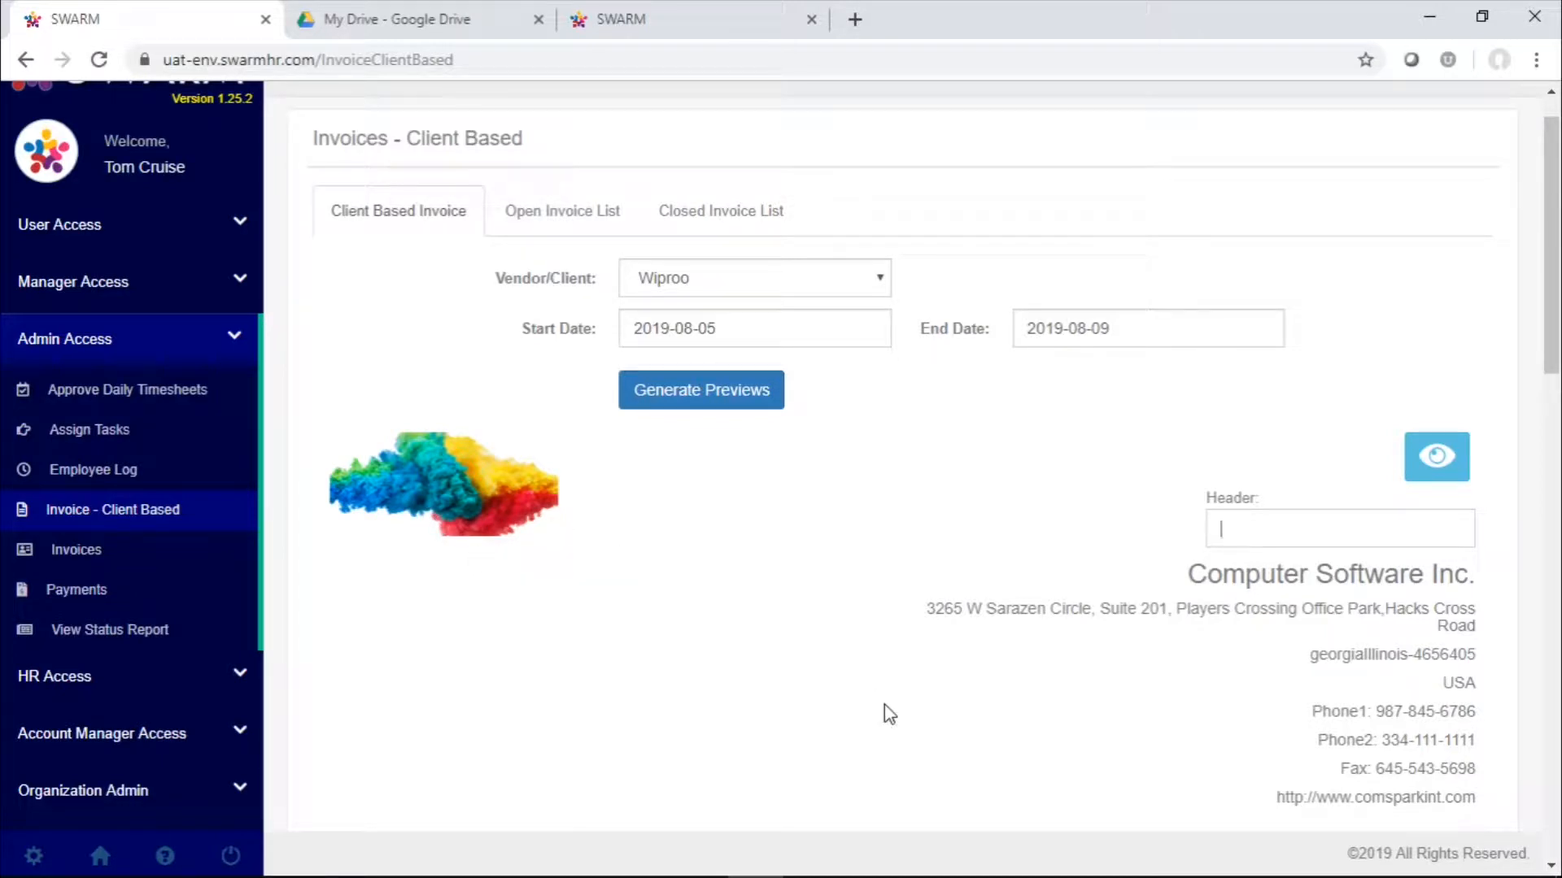
scroll(885, 704, "down", 1)
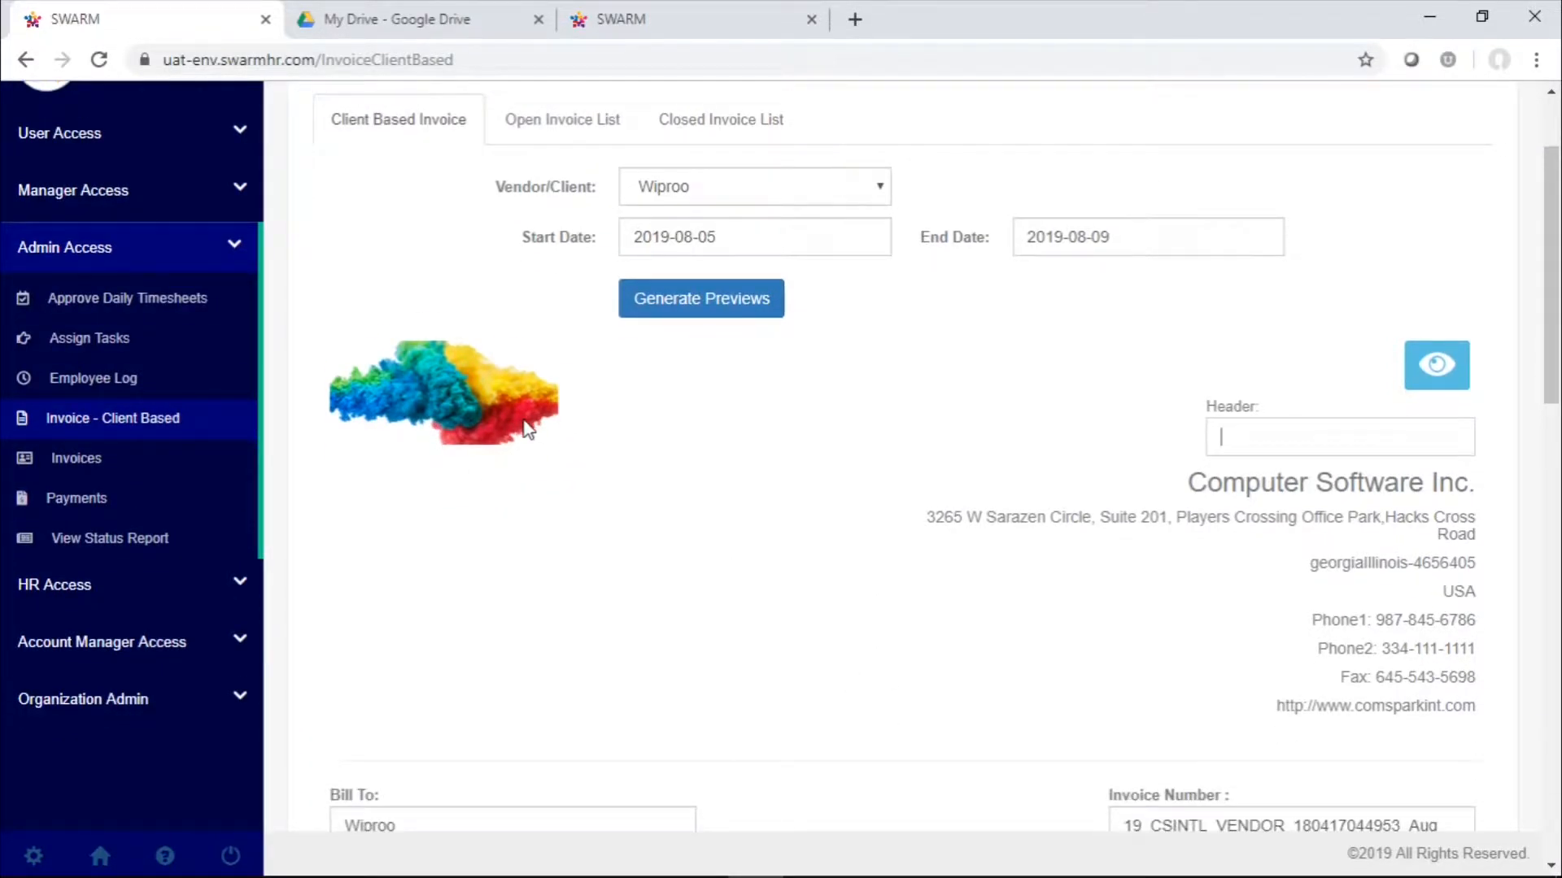
Set the invoice date to 2019-08-05 and the payment due date to 2019-08-21
scroll(529, 429, "down", 4)
scroll(529, 429, "down", 3)
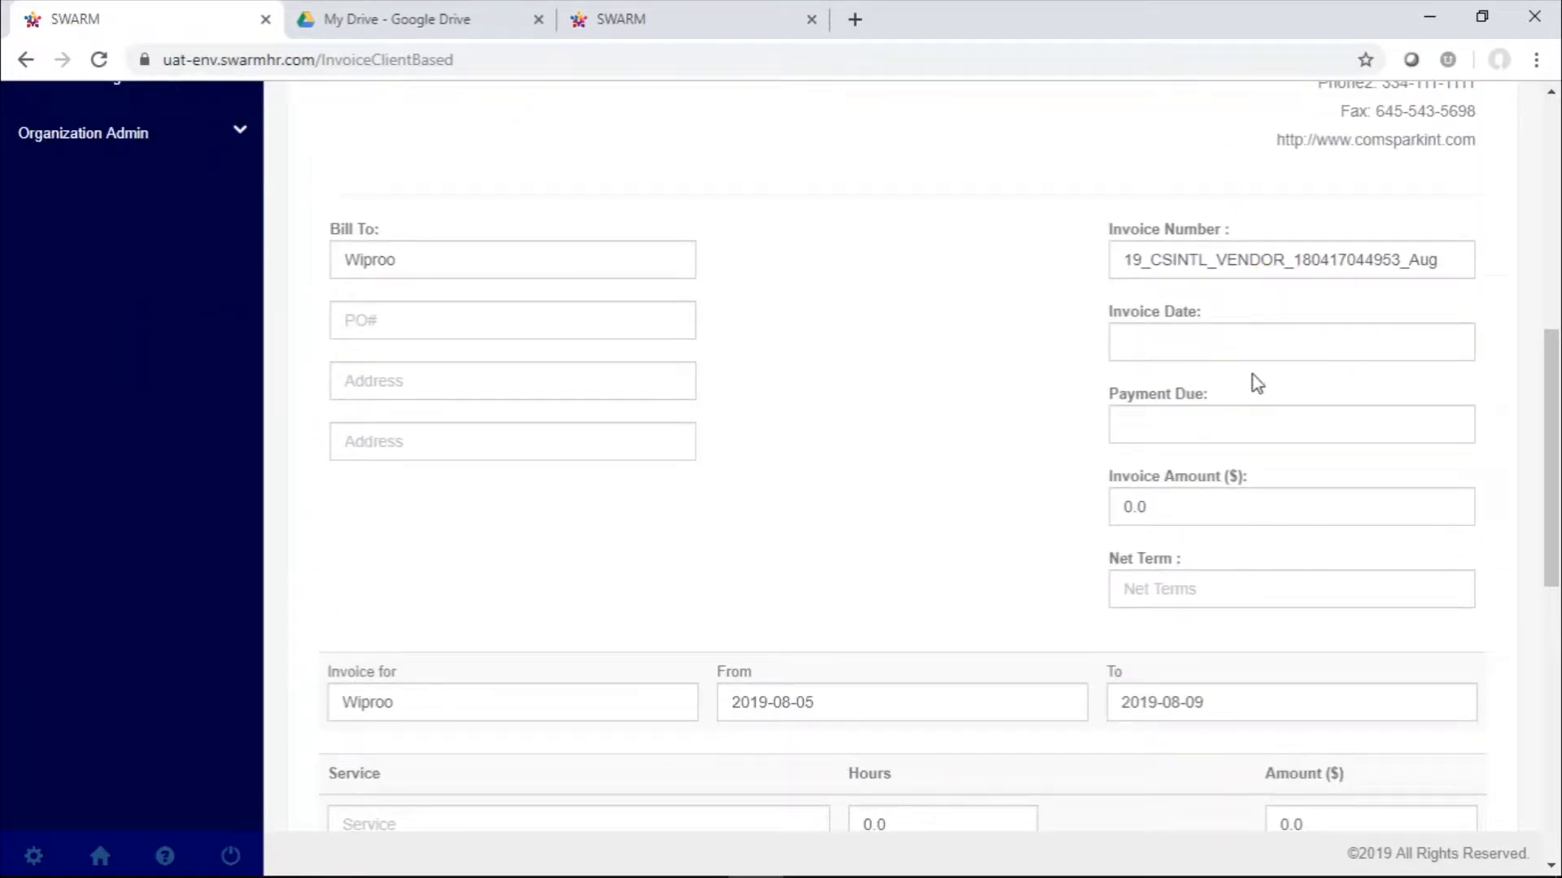
left_click(1269, 326)
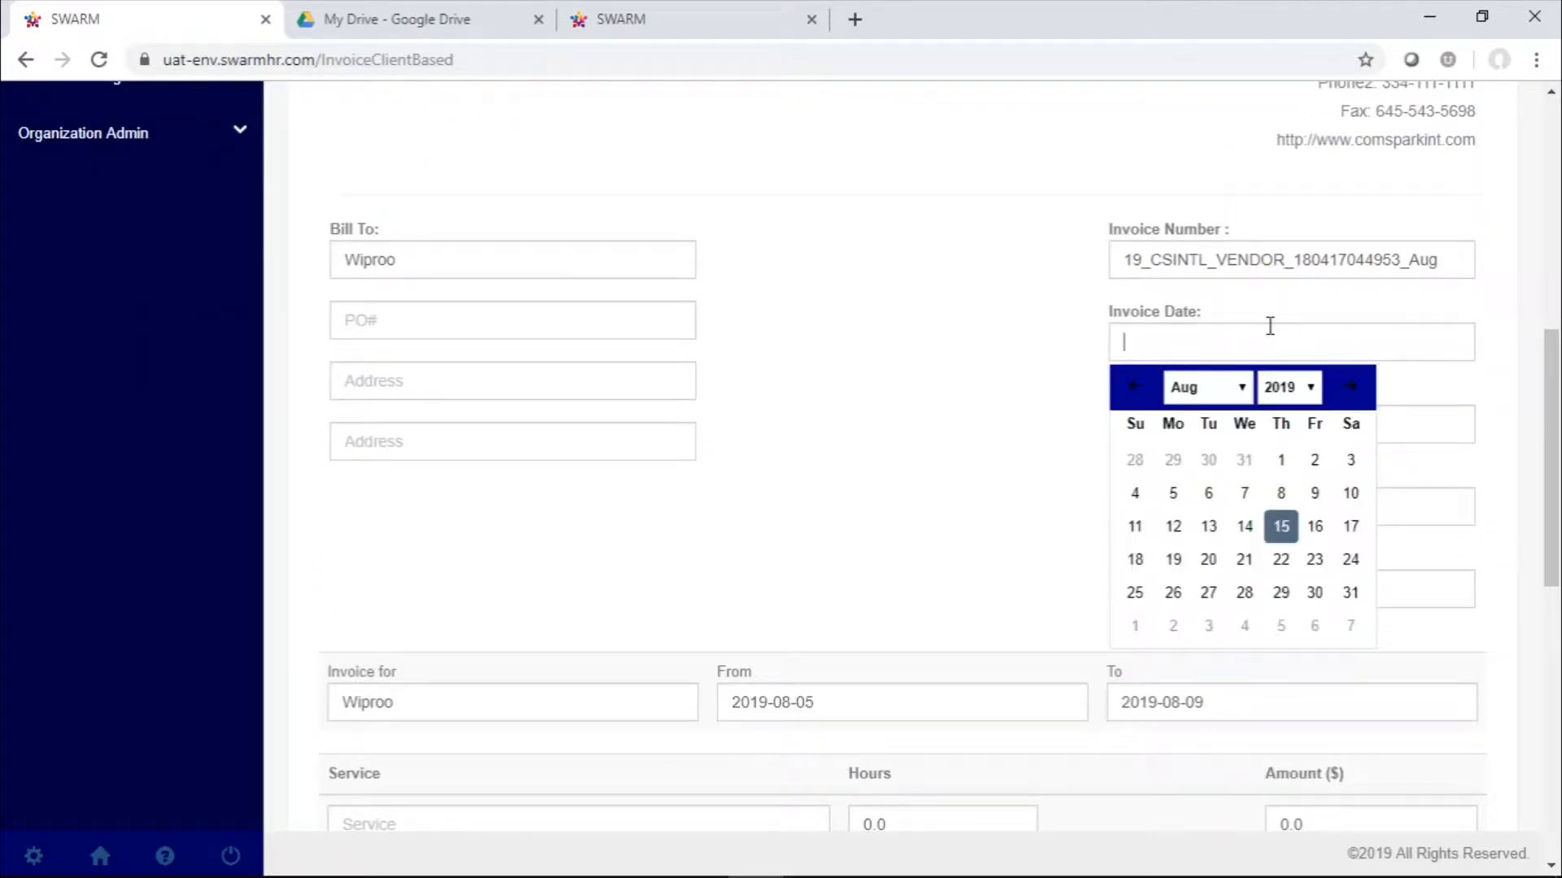
left_click(1173, 506)
left_click(1255, 421)
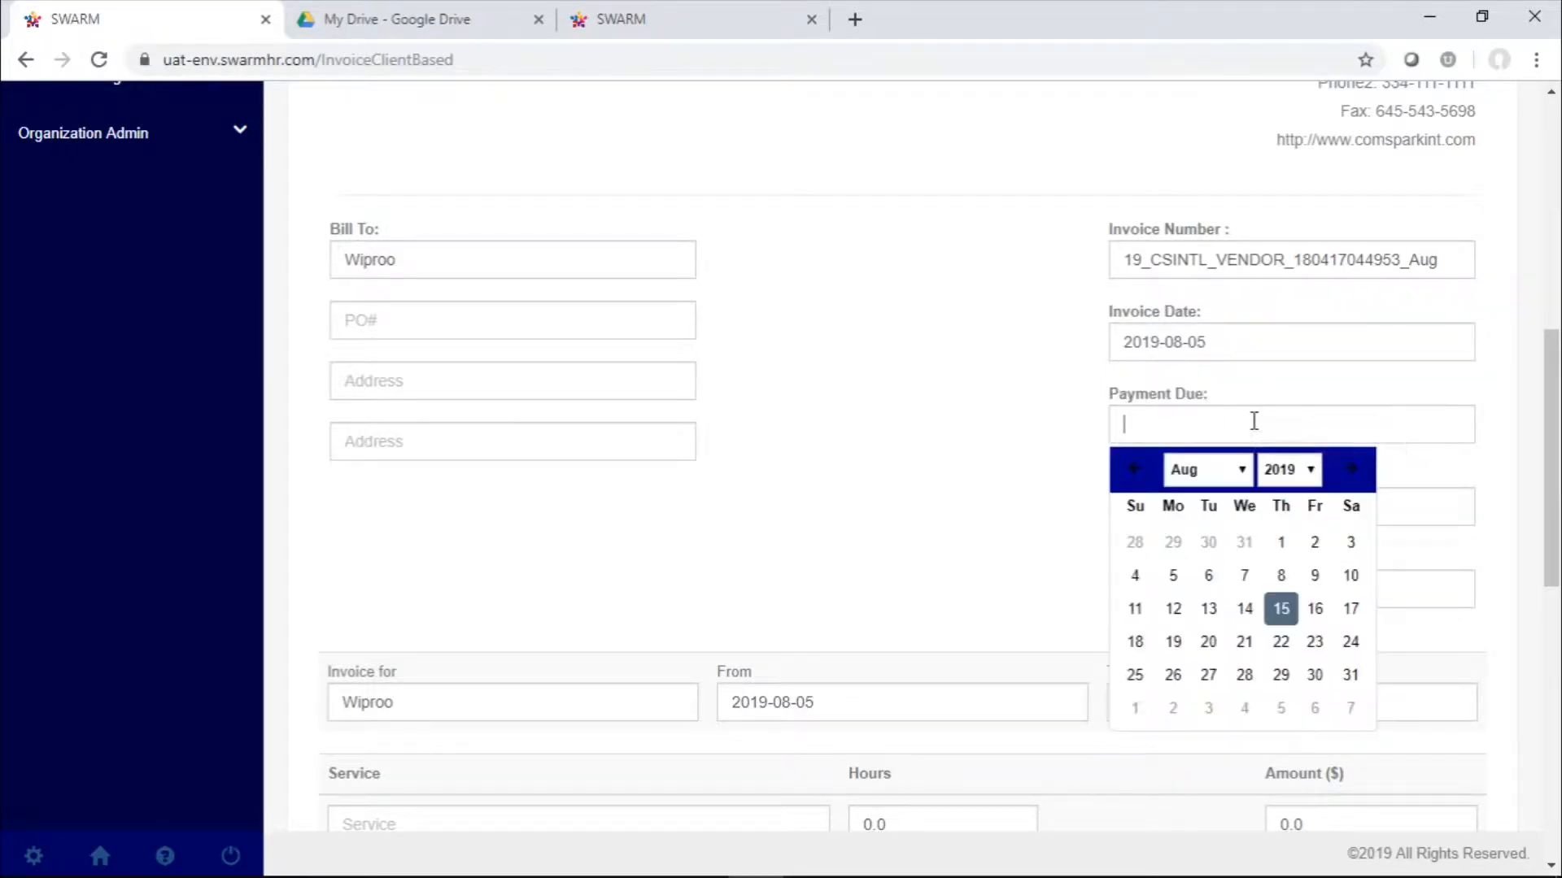
left_click(1244, 642)
Set the invoice amount to $20 and the net term to 70
key("BackSpace")
key("BackSpace")
key("BackSpace")
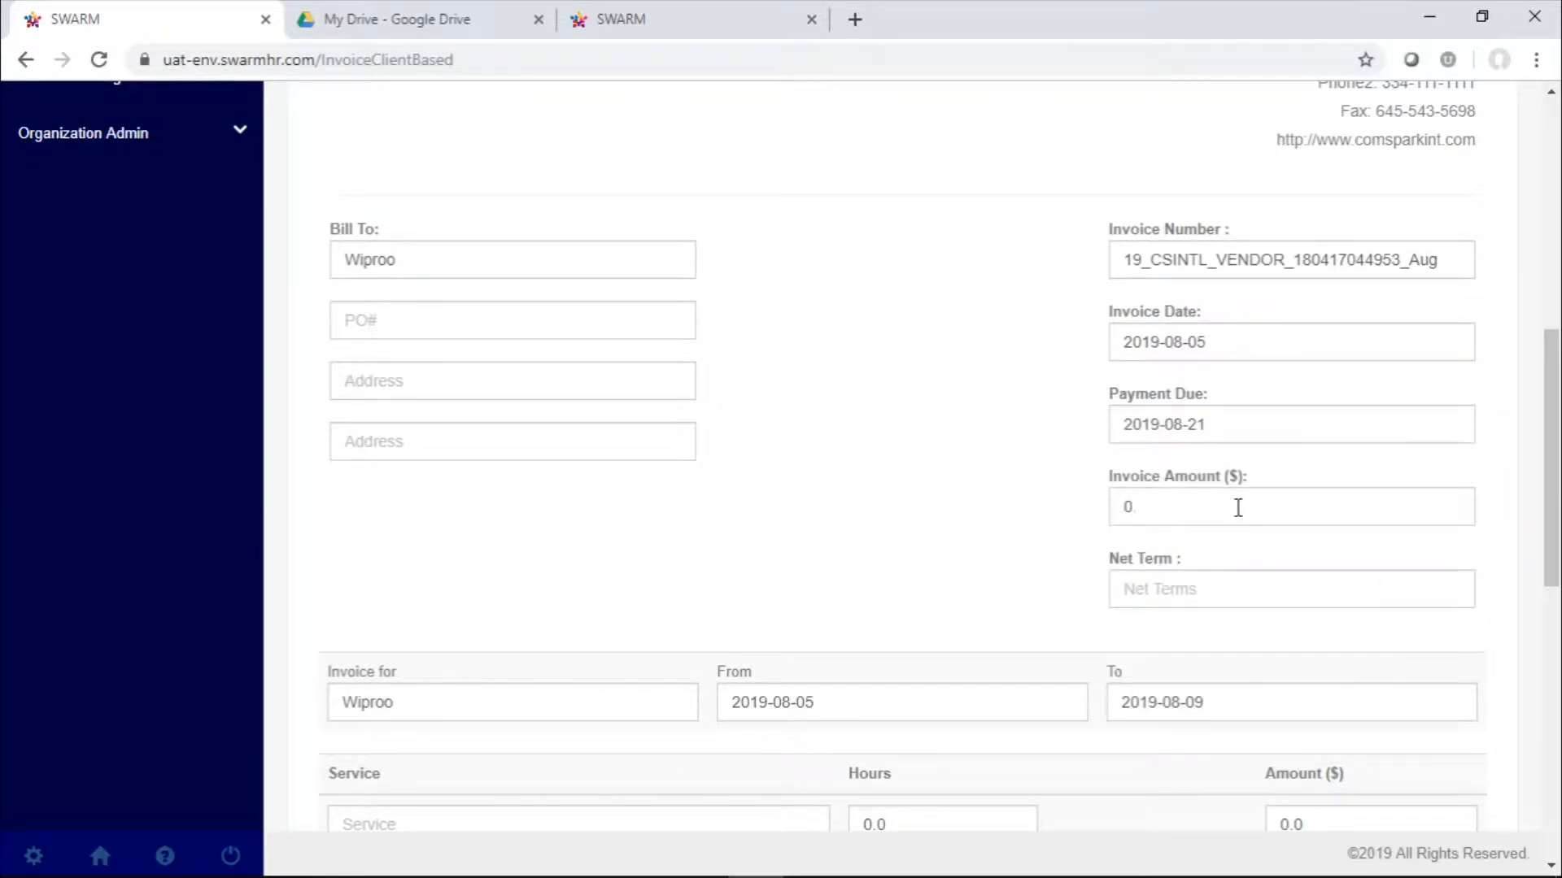
type("20")
left_click(1249, 602)
type("70")
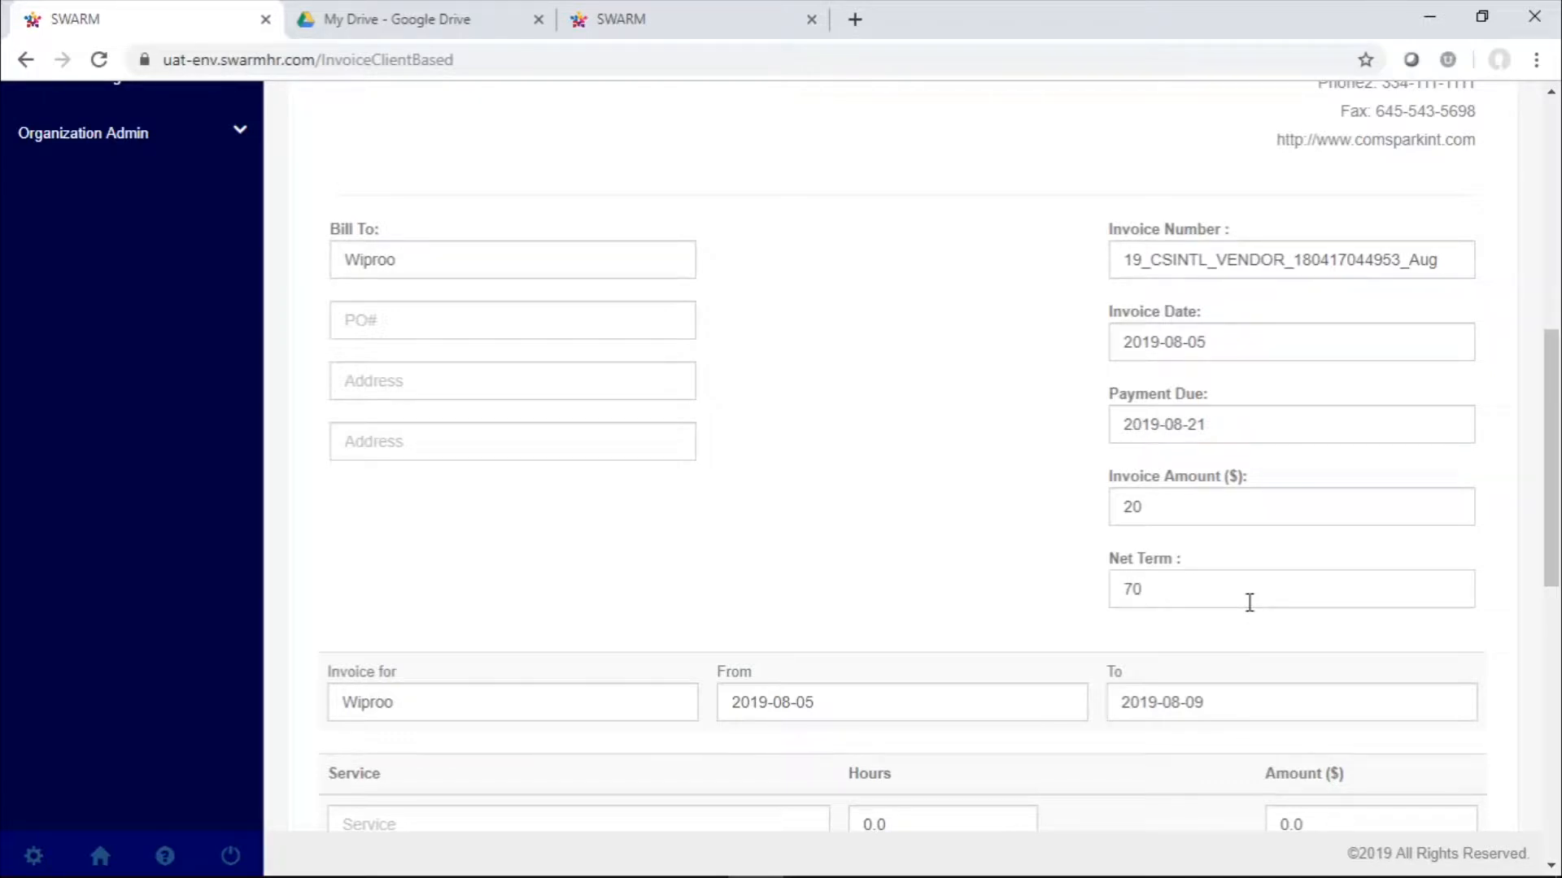
Fill in the invoice's service line with the service "test" and 8.0 hours
scroll(1250, 602, "down", 5)
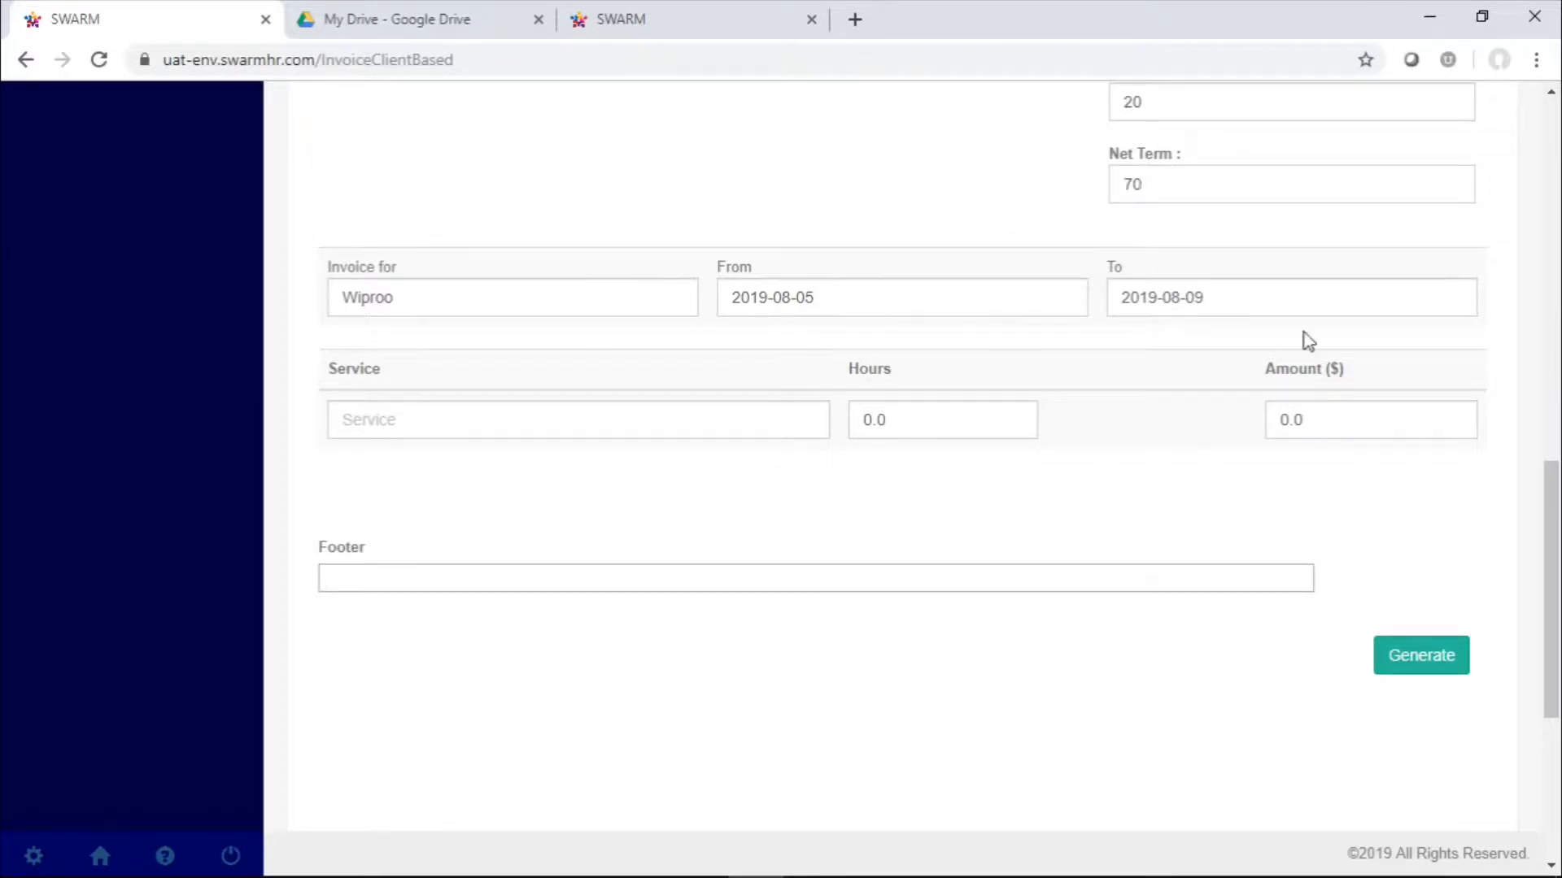
left_click(544, 437)
type("t")
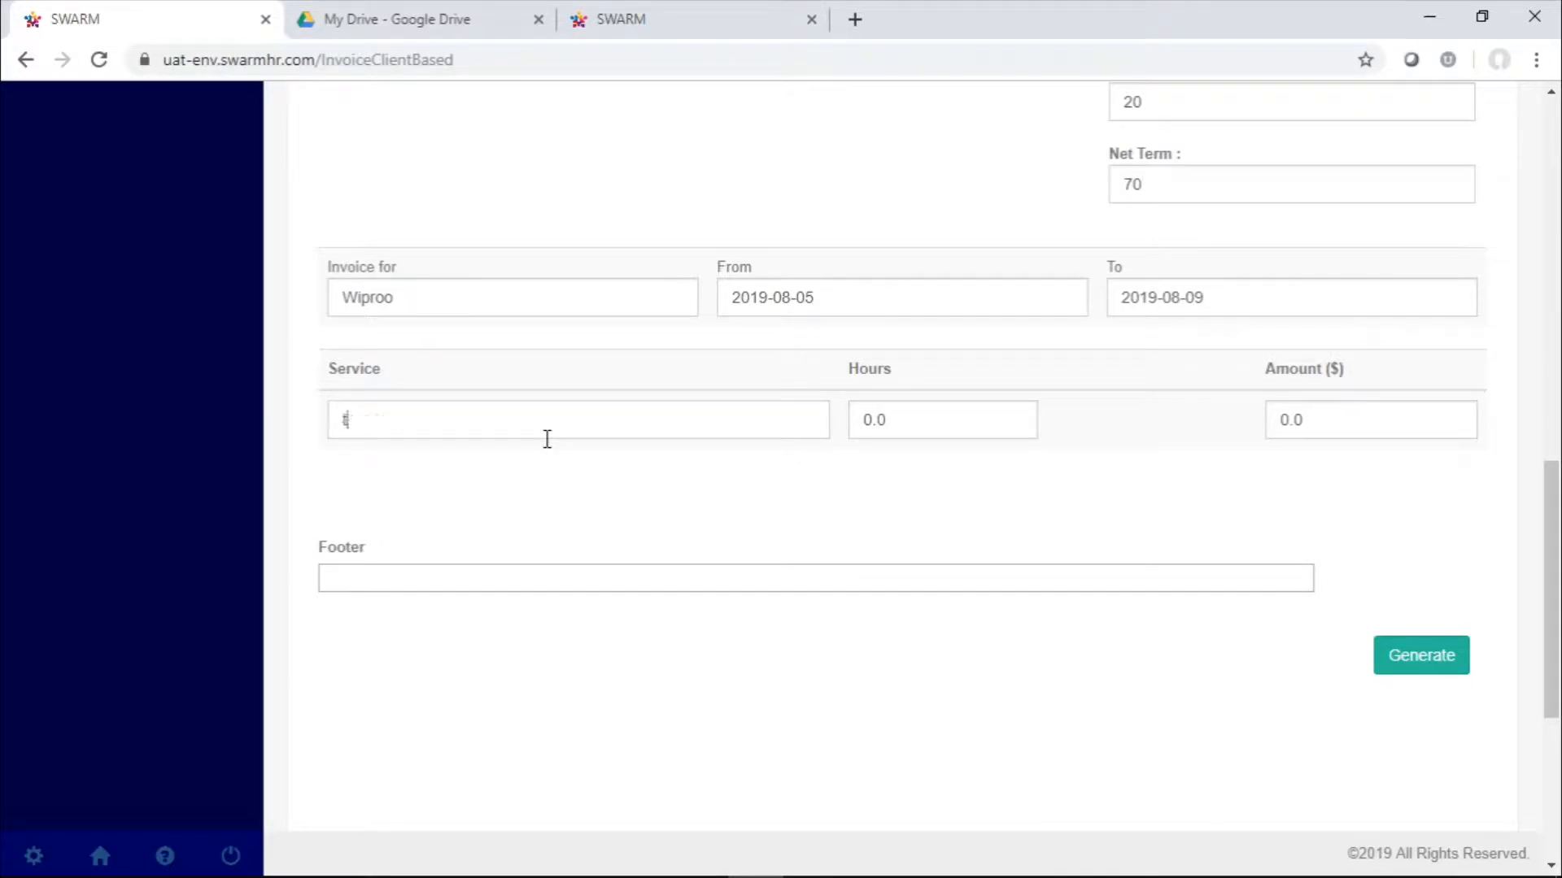
type("esy")
type("t")
left_click(994, 431)
key("BackSpace")
key("BackSpace")
key("BackSpace")
type("8.0")
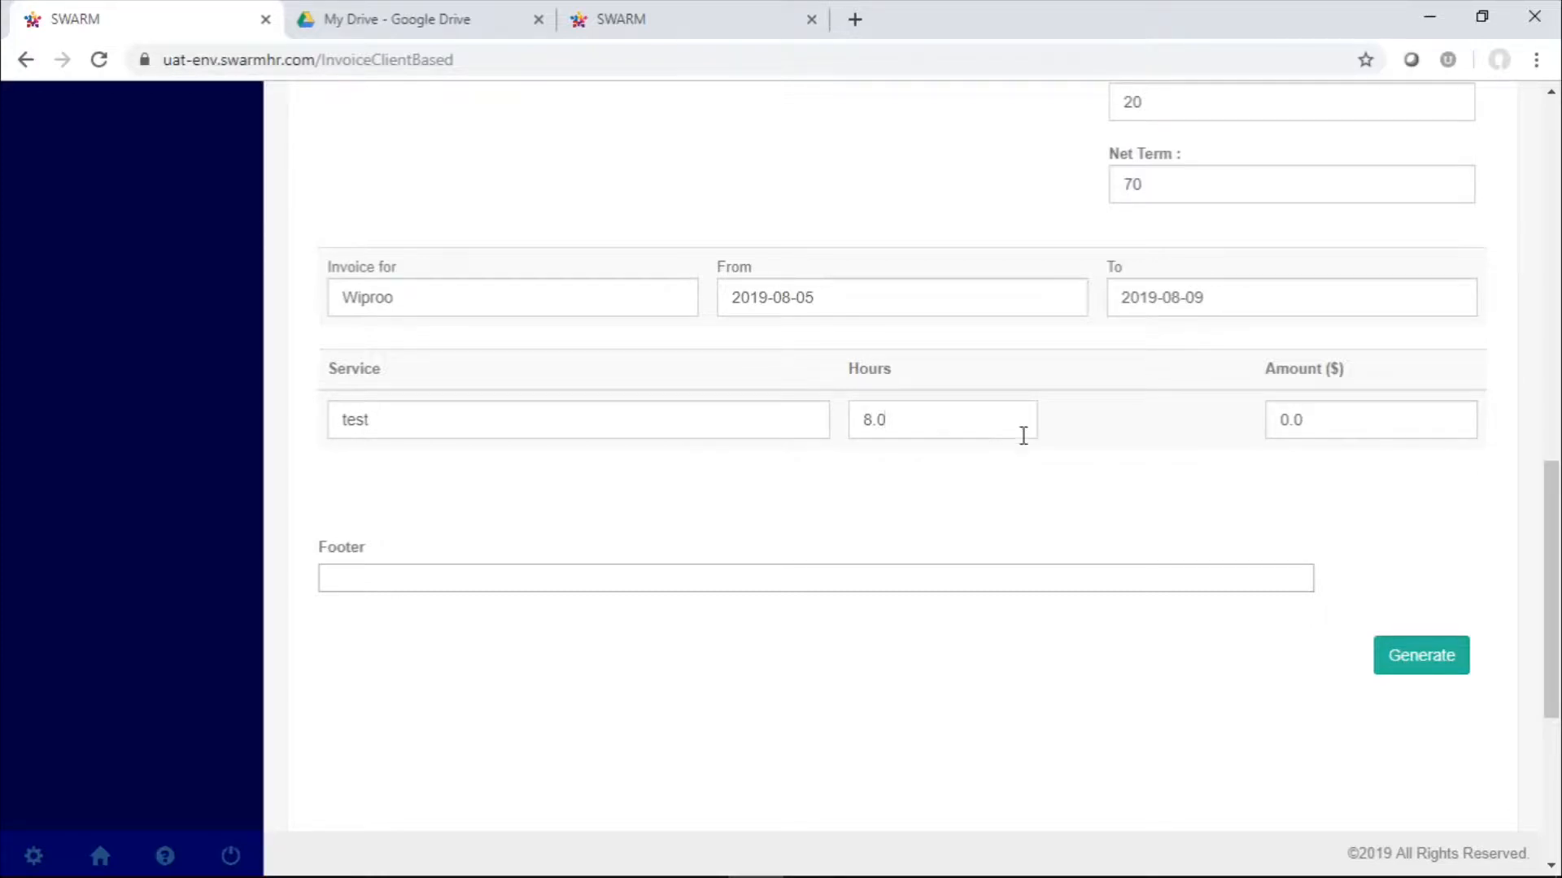
Set the amount of the test service line to $100
left_click(1380, 430)
key("BackSpace")
key("BackSpace")
key("BackSpace")
type("100")
Enter "fake address" as the first address line of the Bill To details
scroll(795, 506, "up", 6)
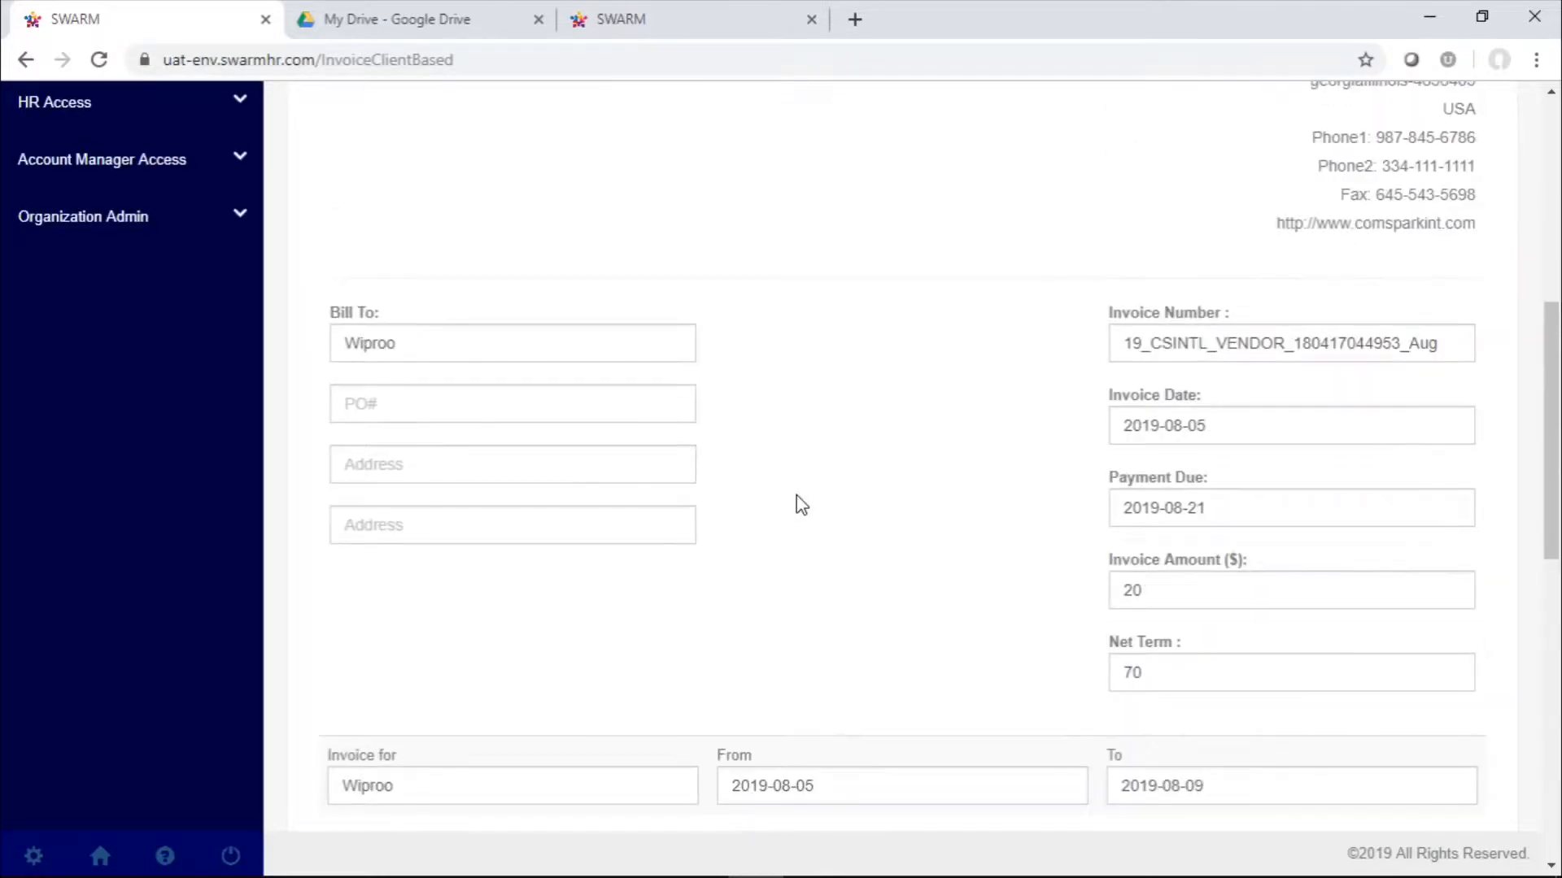
left_click(509, 499)
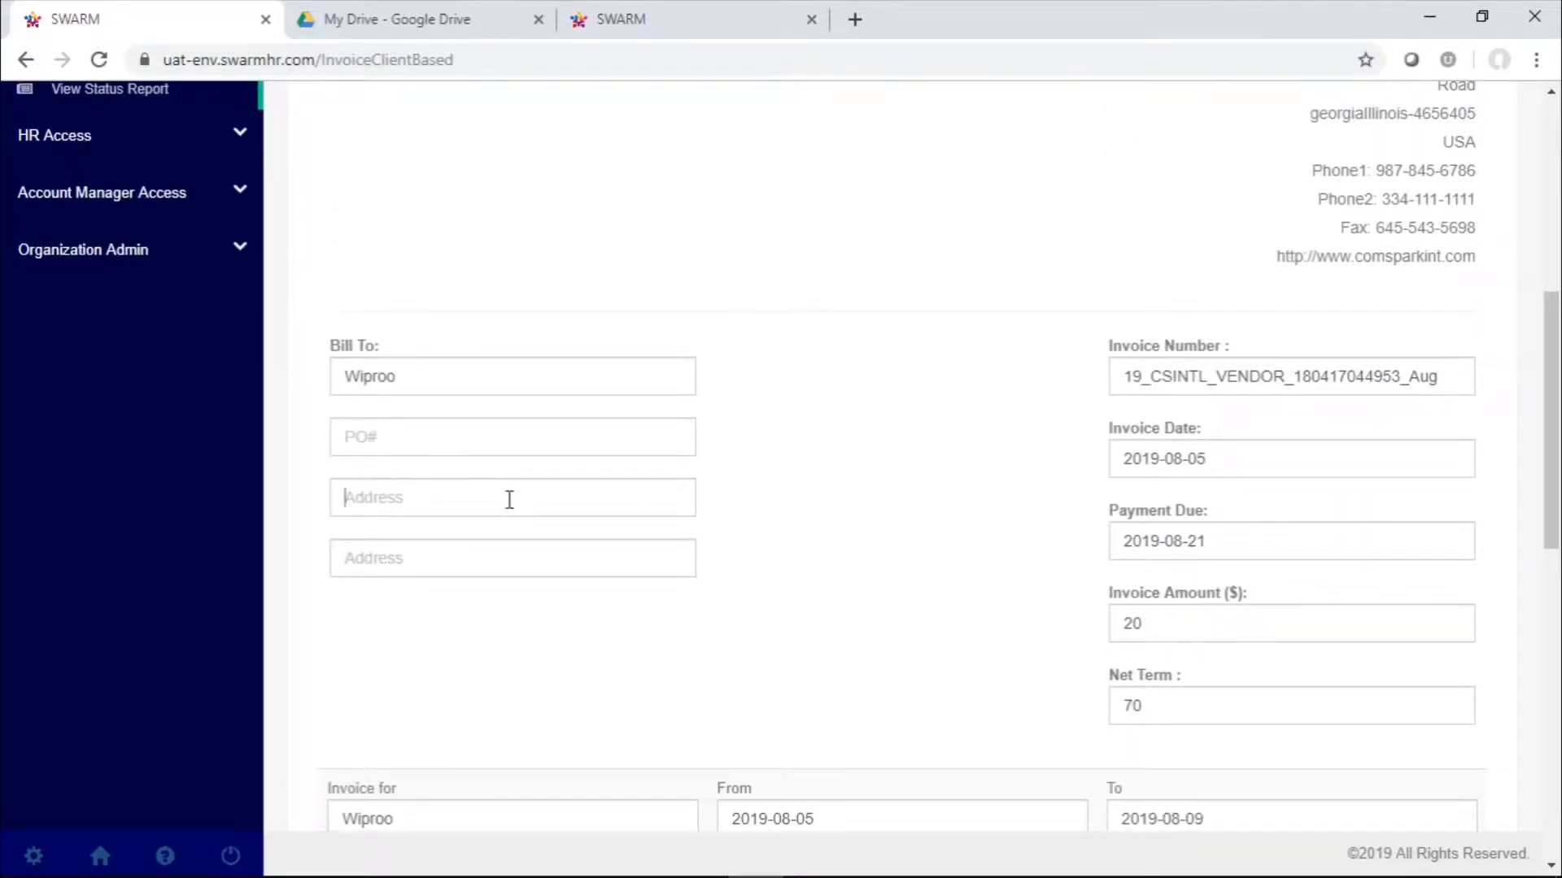
type("fake ")
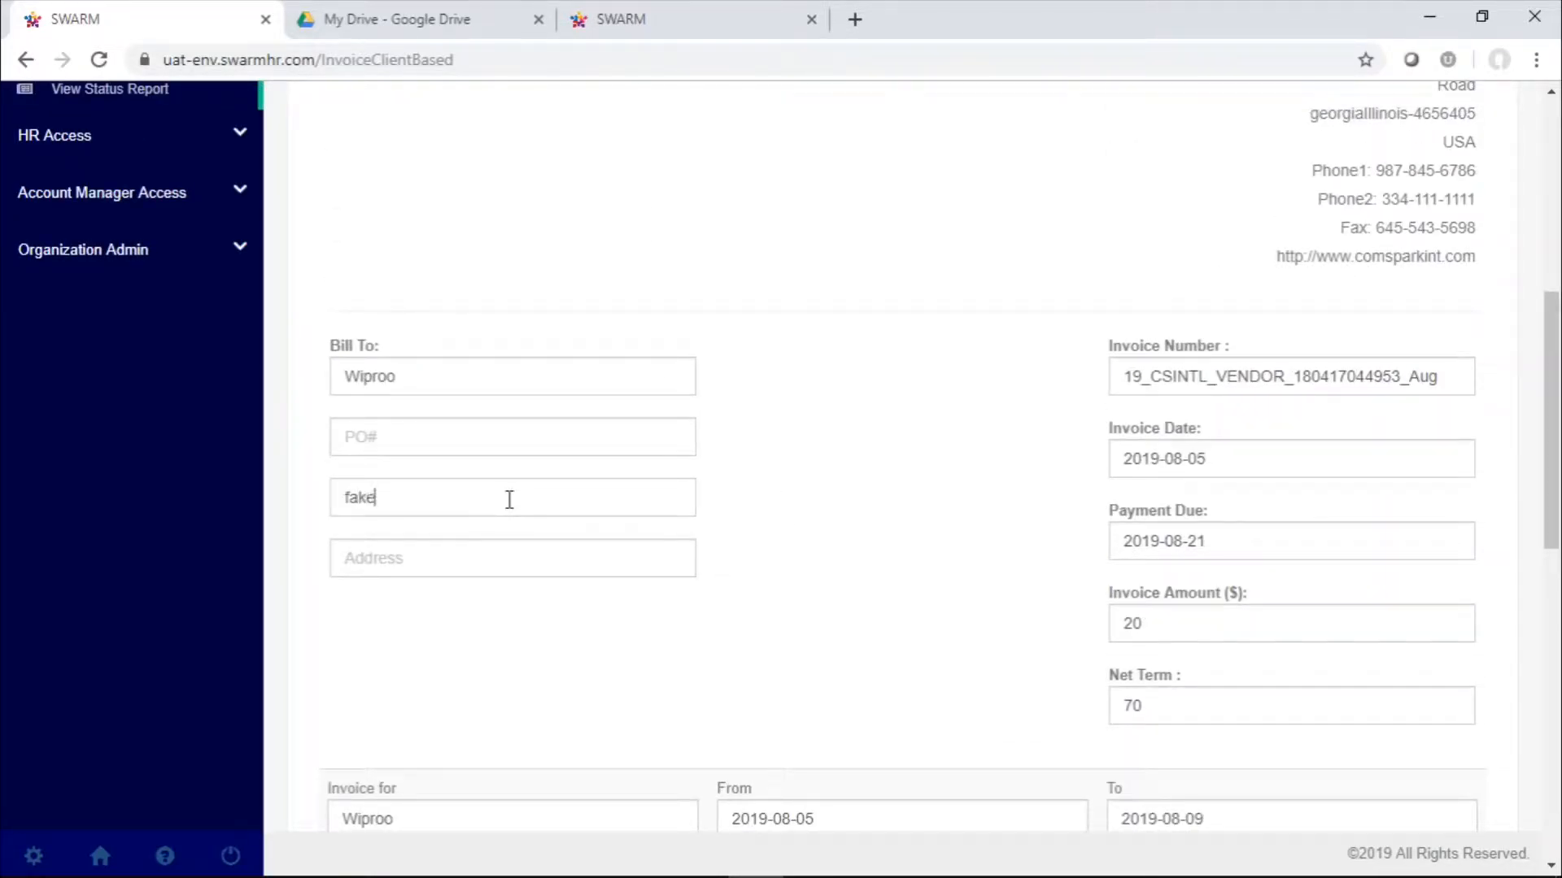
type("address")
Add the footer text "test footer" to the invoice and try to generate it
scroll(1017, 554, "down", 5)
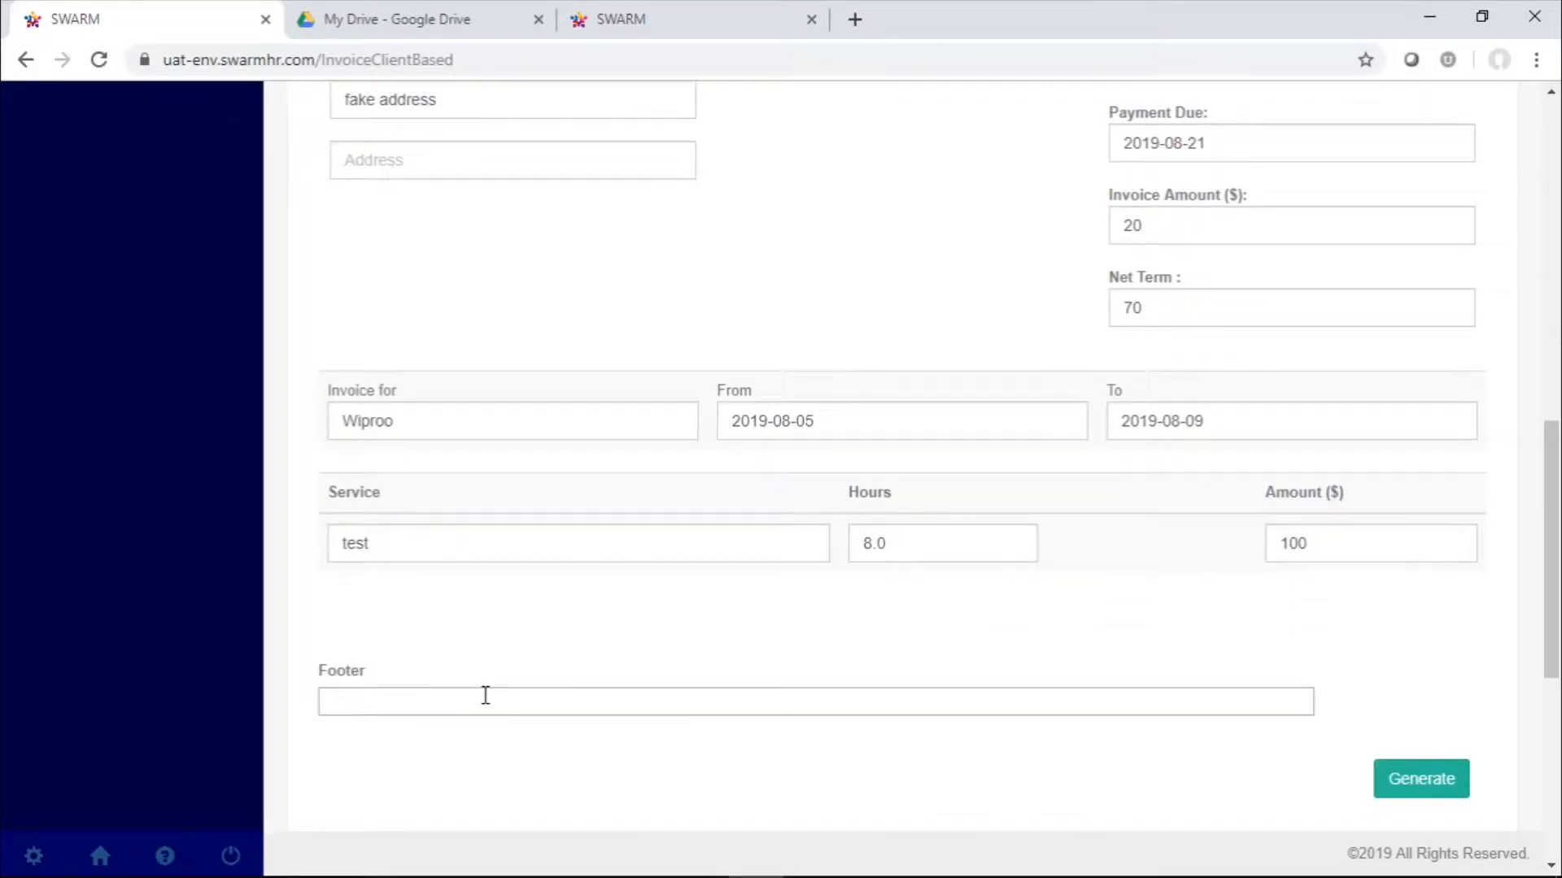
type("test footer")
scroll(1182, 558, "down", 3)
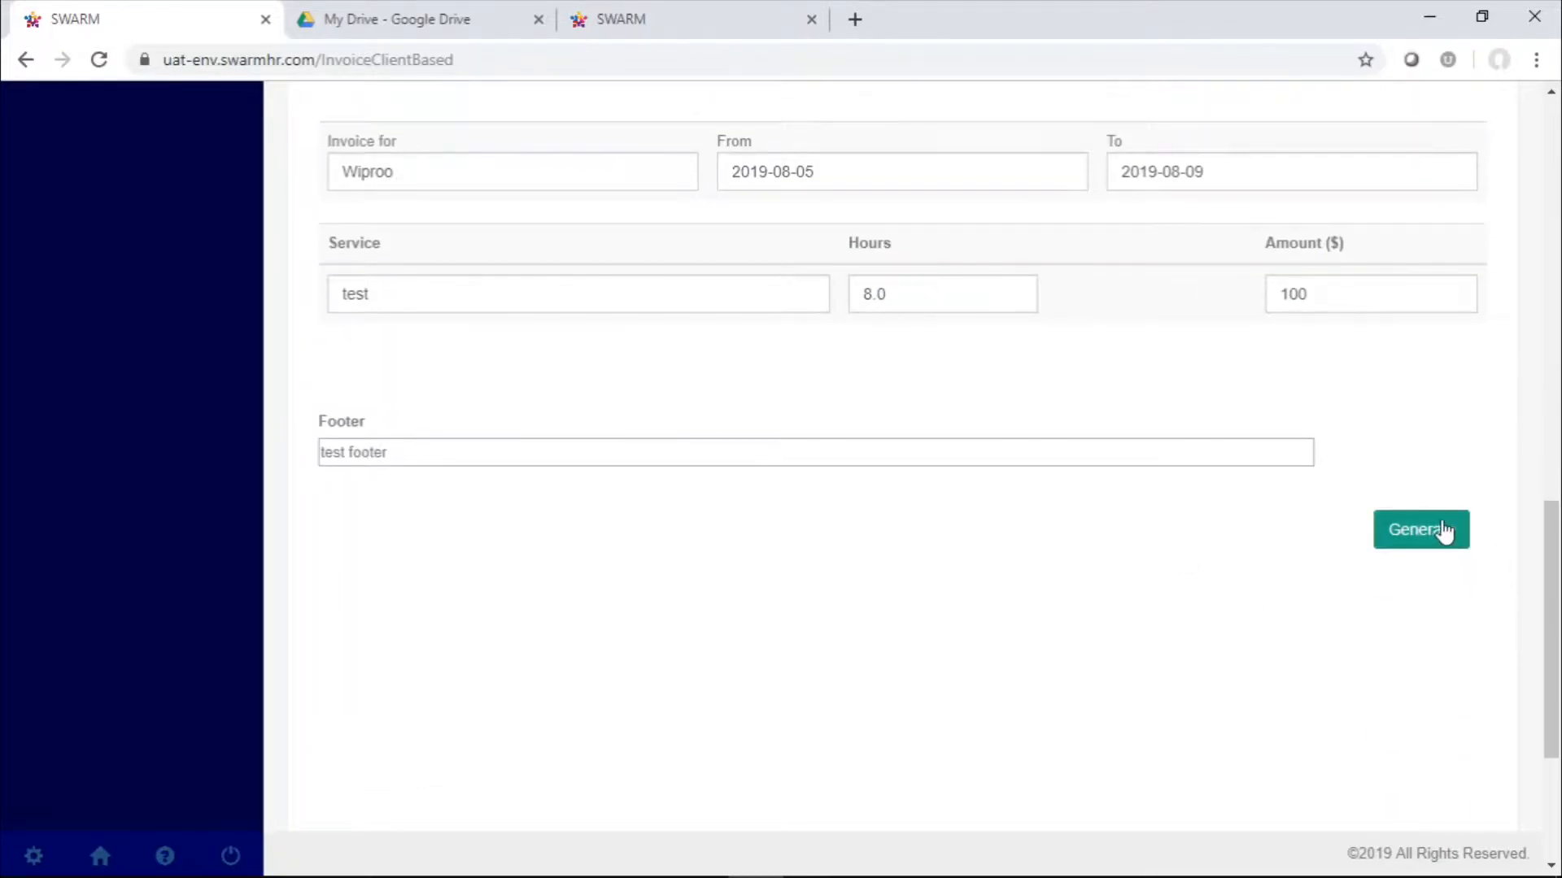
left_click(1439, 529)
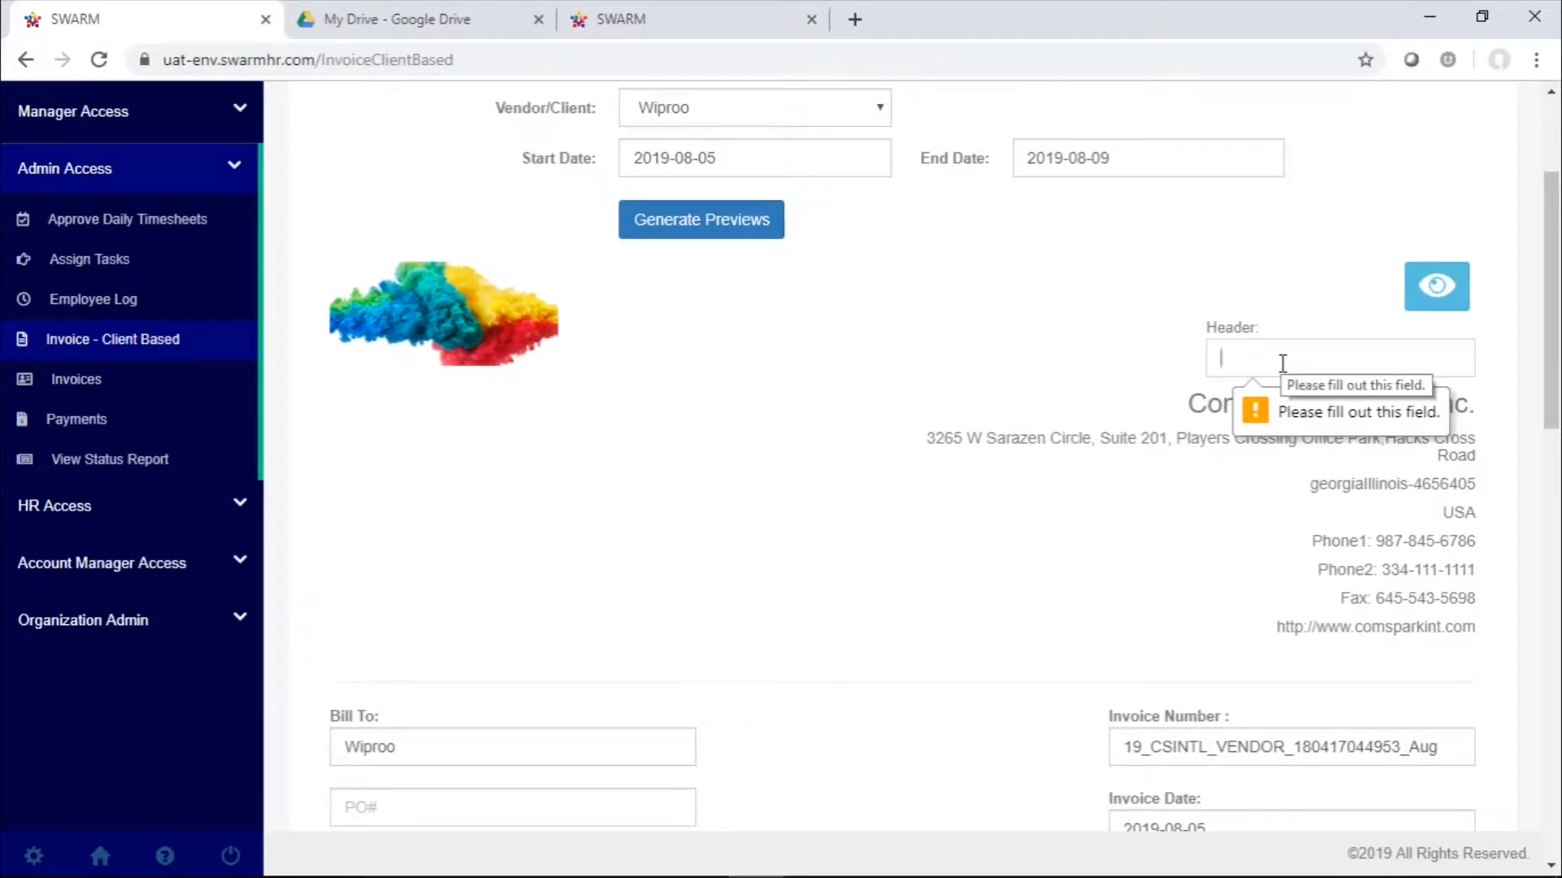
Enter "test header" as the invoice header and try again to generate the invoice
type("tes")
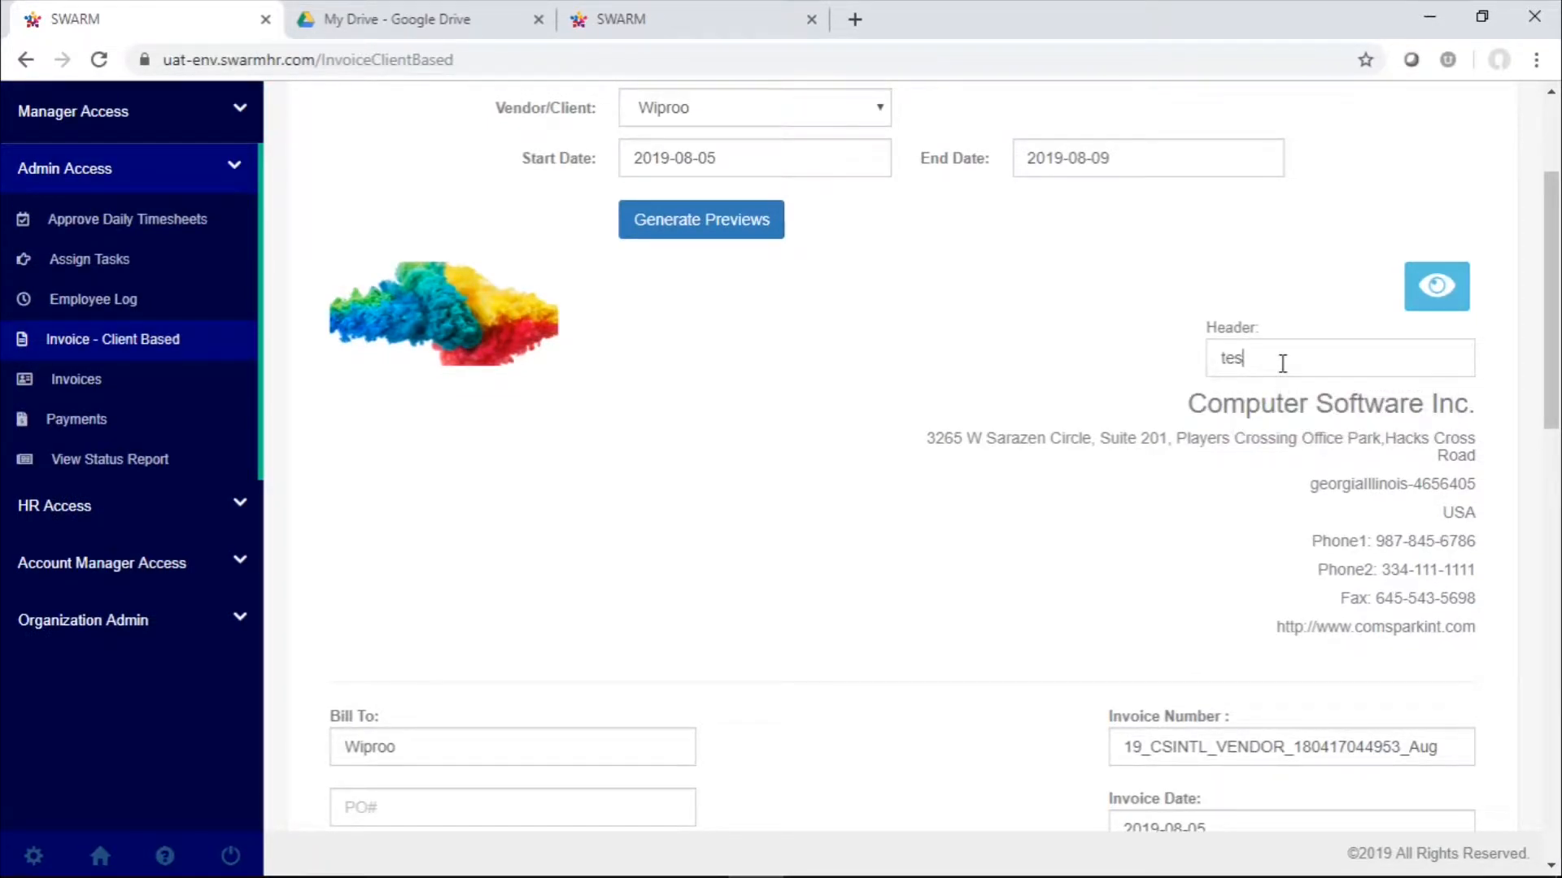
type("t header")
scroll(1283, 363, "down", 15)
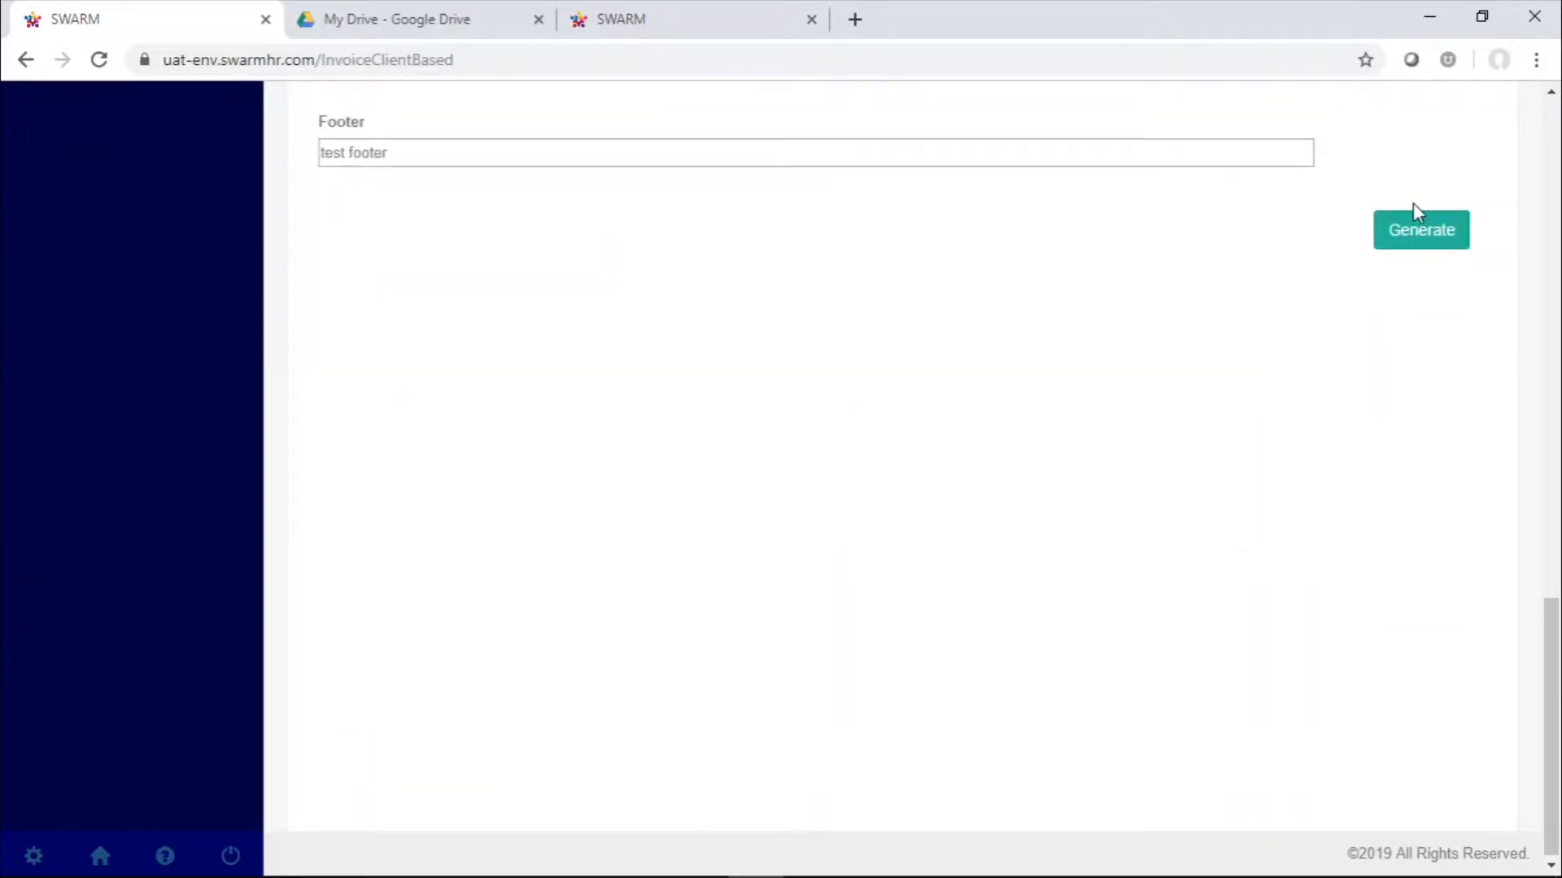
left_click(1425, 248)
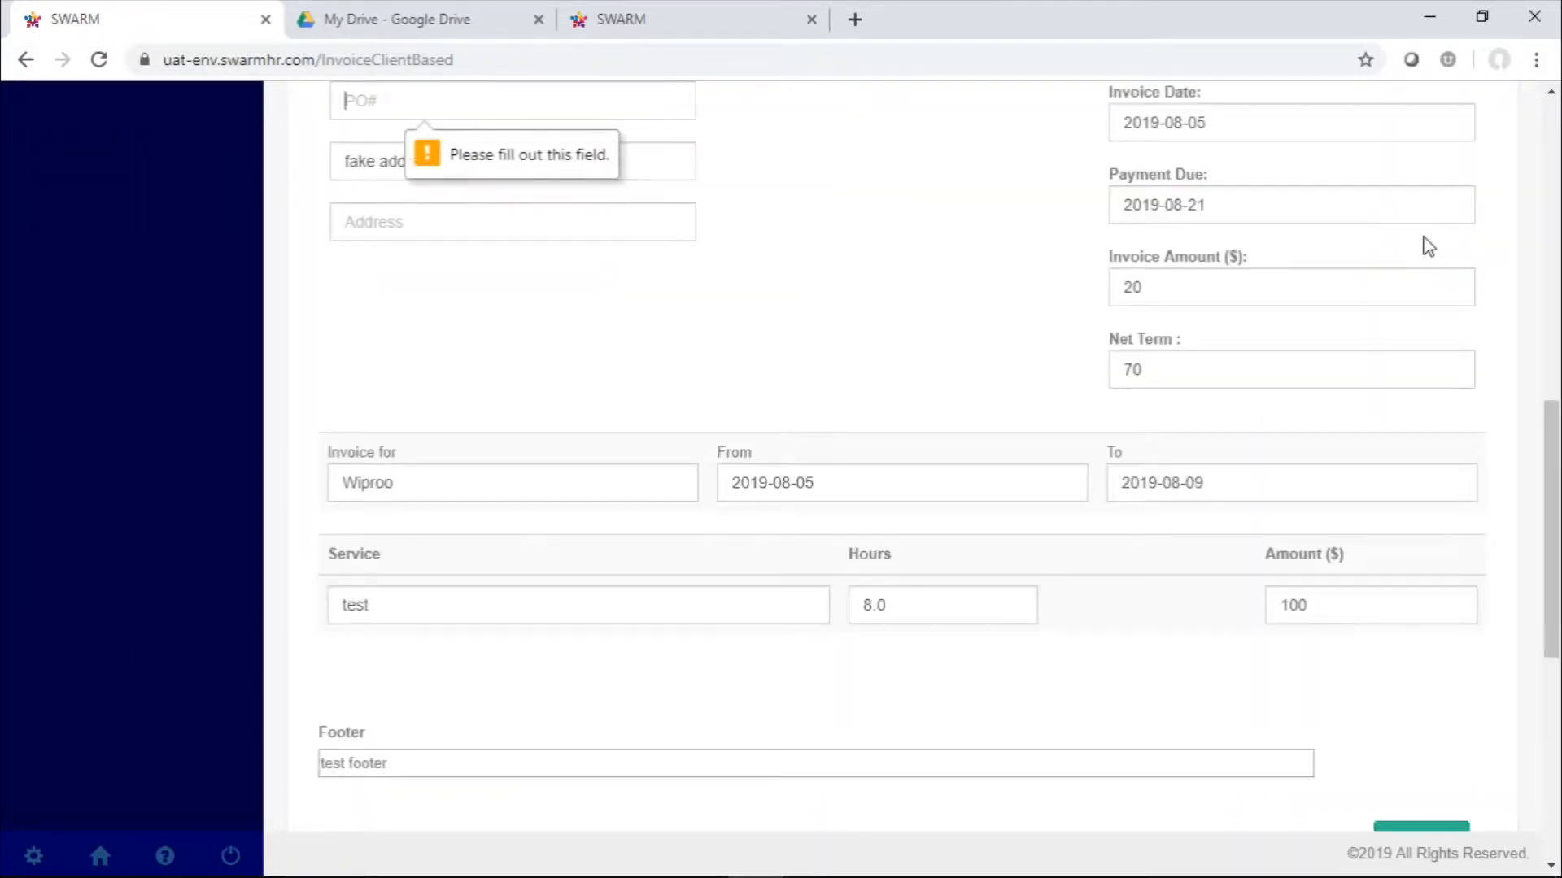
Fill in the Bill To PO number with "test po" and submit the invoice for generation
scroll(631, 211, "up", 3)
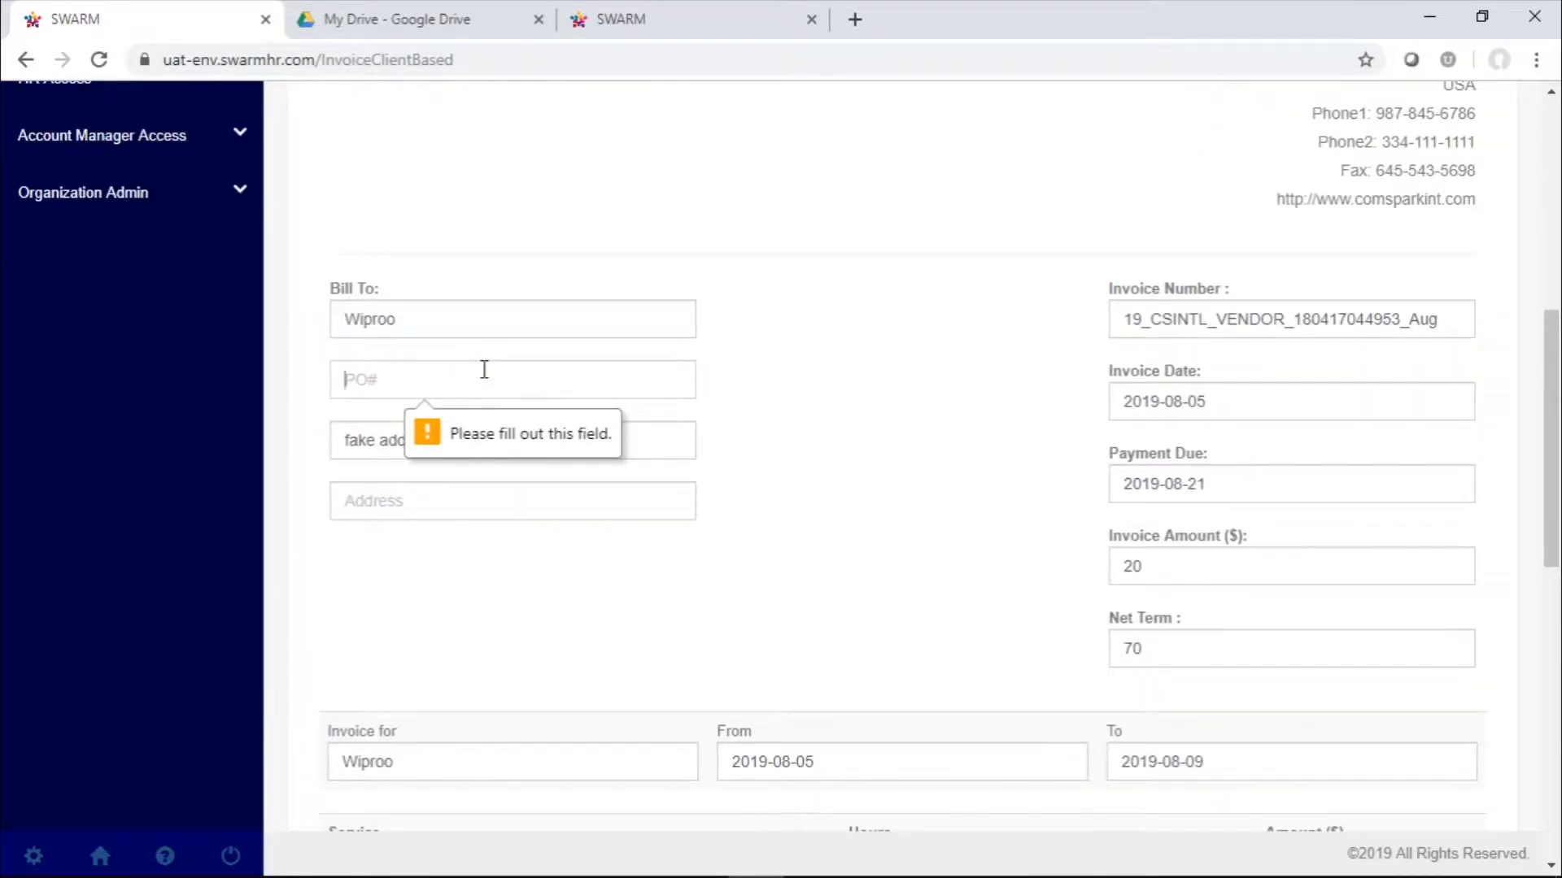
type("tes")
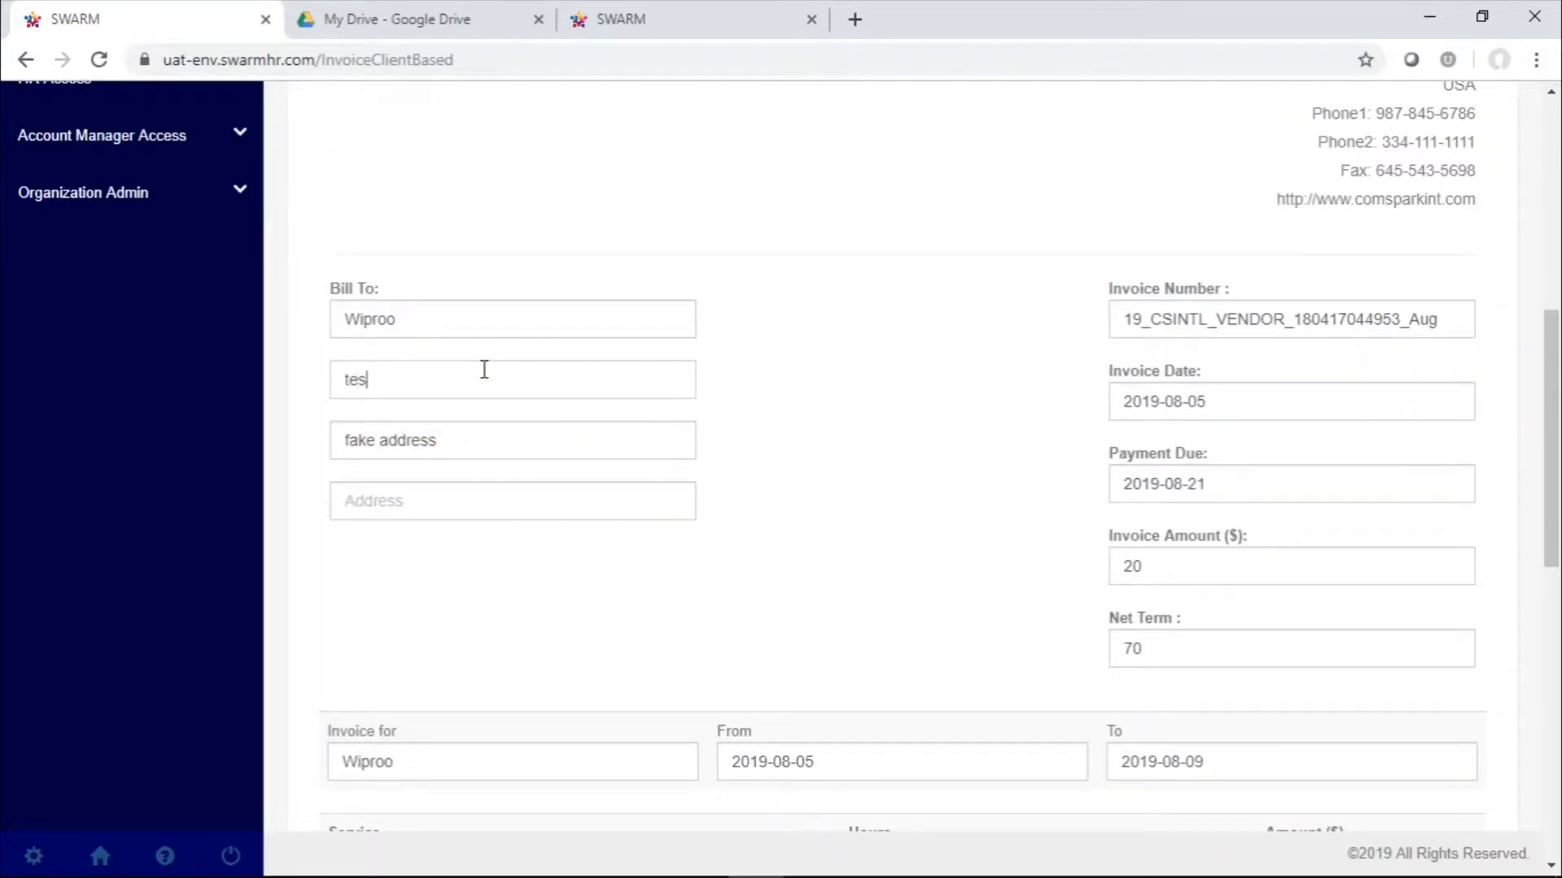
type("t po")
scroll(484, 370, "down", 10)
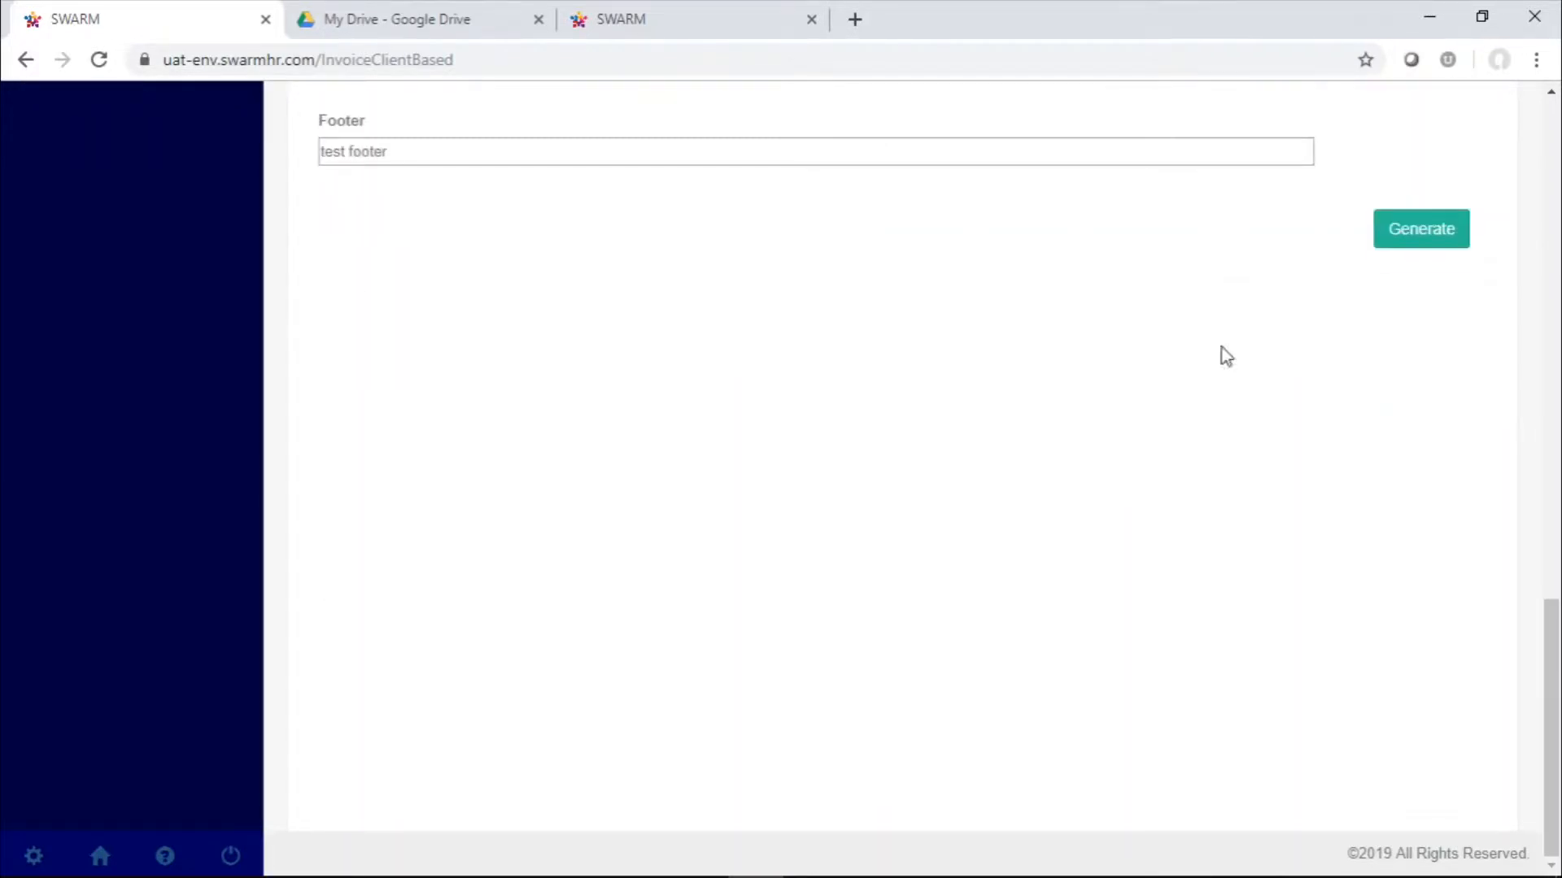
left_click(1389, 244)
Enter "fake address" as the second address line of the Bill To details
scroll(695, 285, "up", 3)
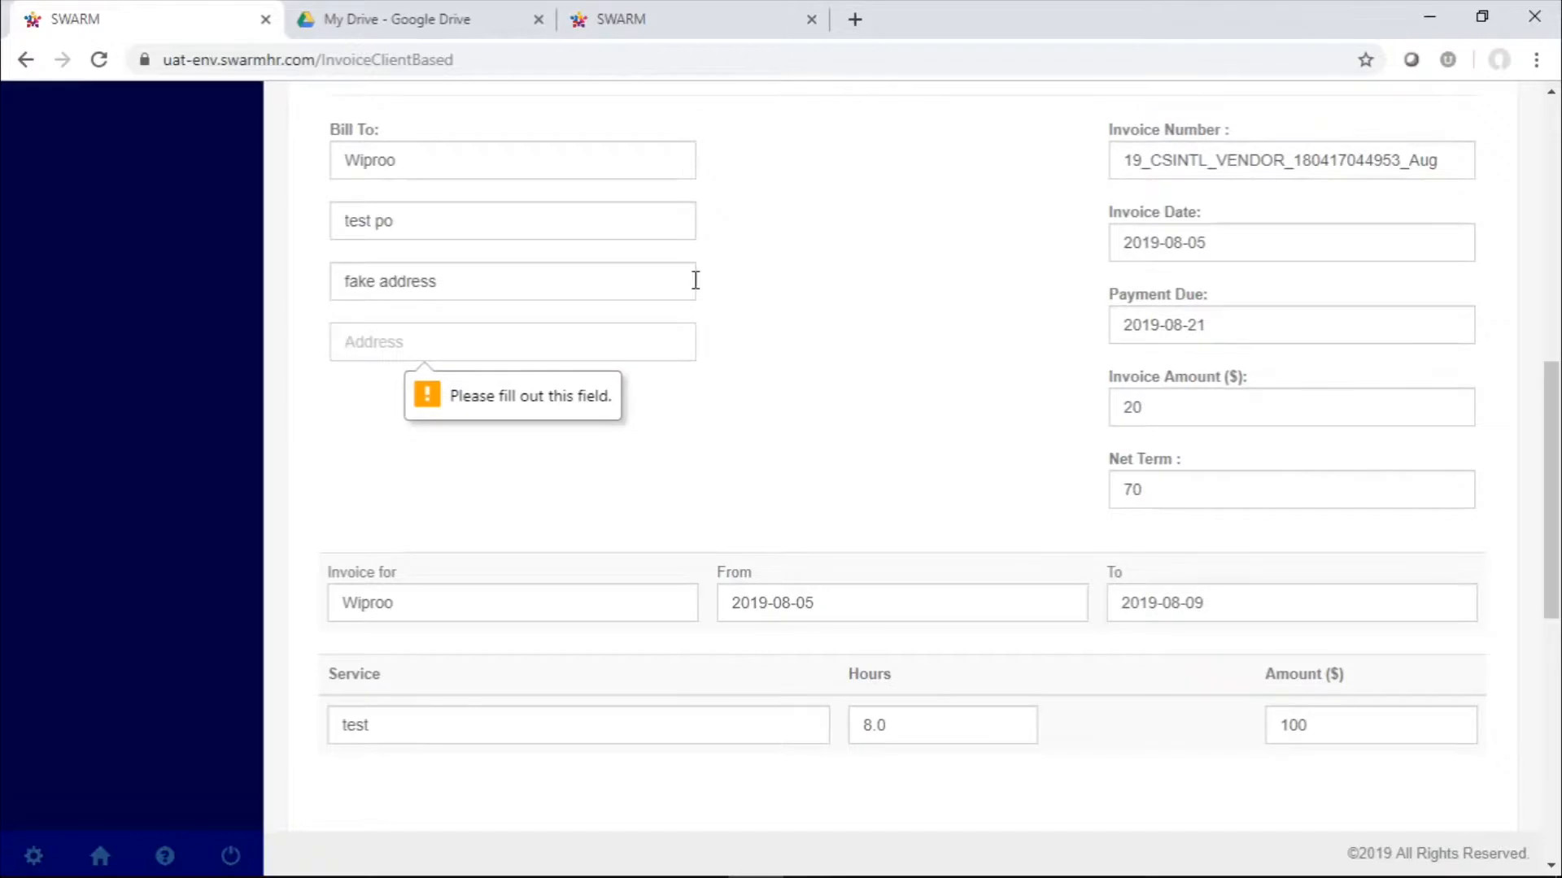
type("fake d")
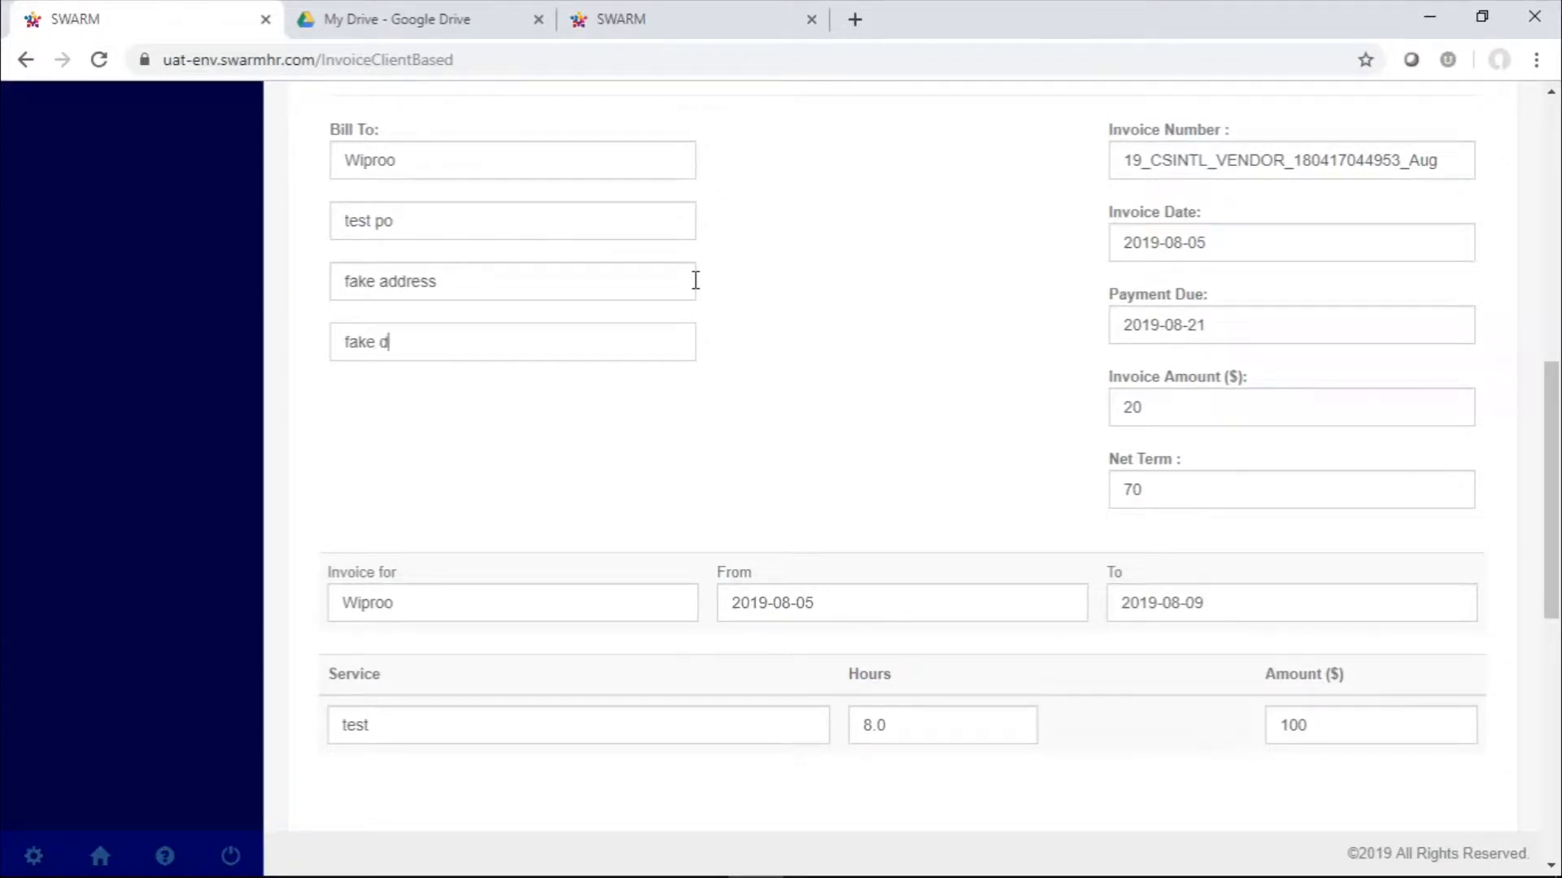
key("BackSpace")
type("address")
scroll(1070, 537, "up", 7)
scroll(1067, 532, "down", 6)
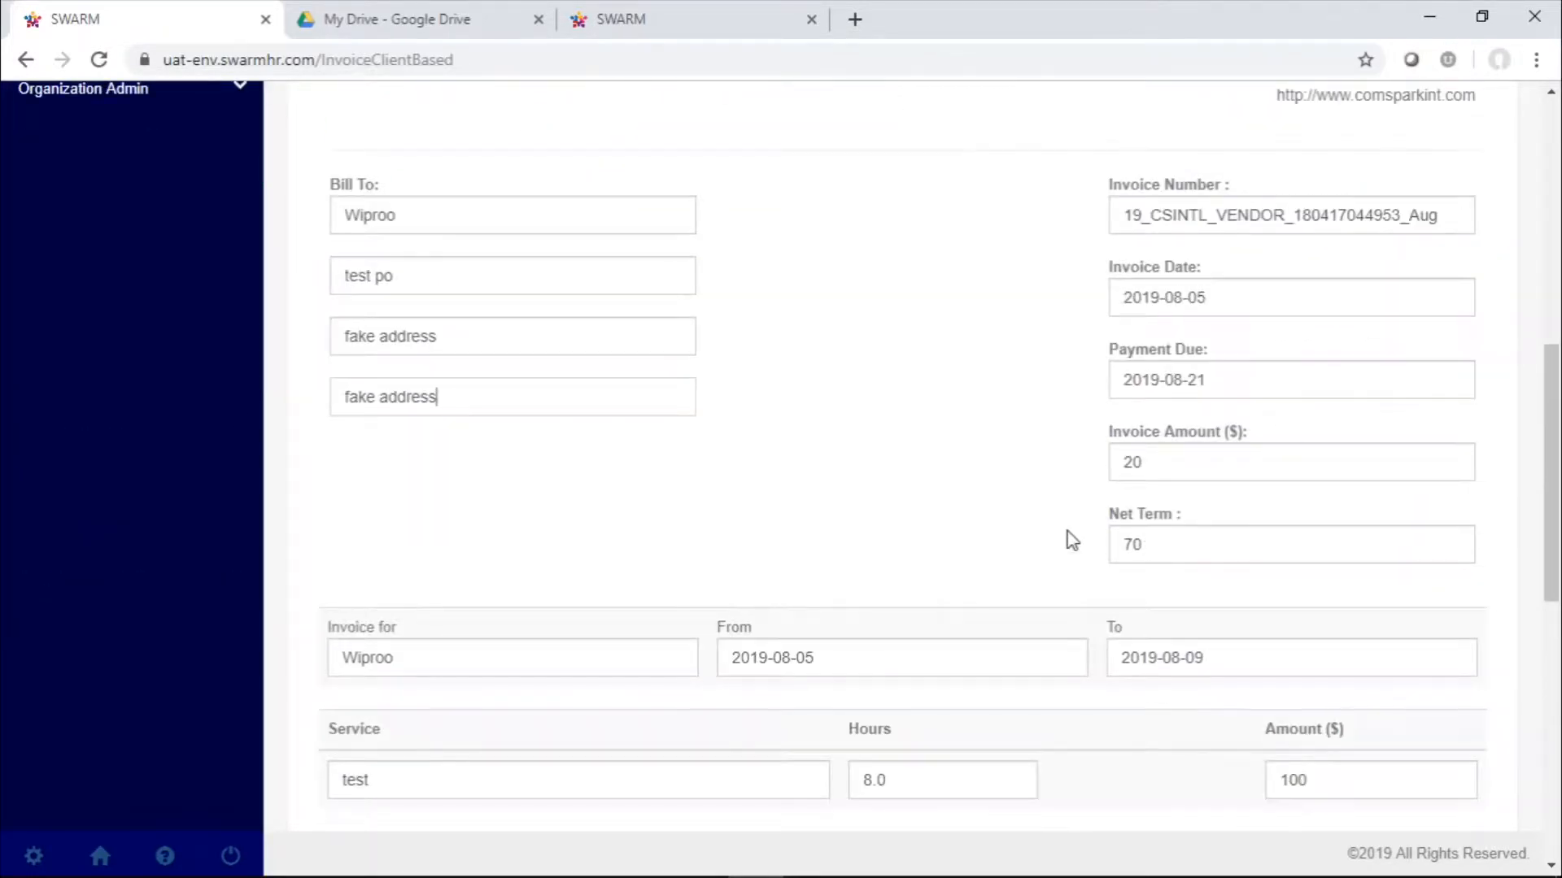
Review the completed invoice form from header to footer and generate the Wiproo invoice
scroll(1072, 540, "up", 5)
scroll(1072, 540, "down", 8)
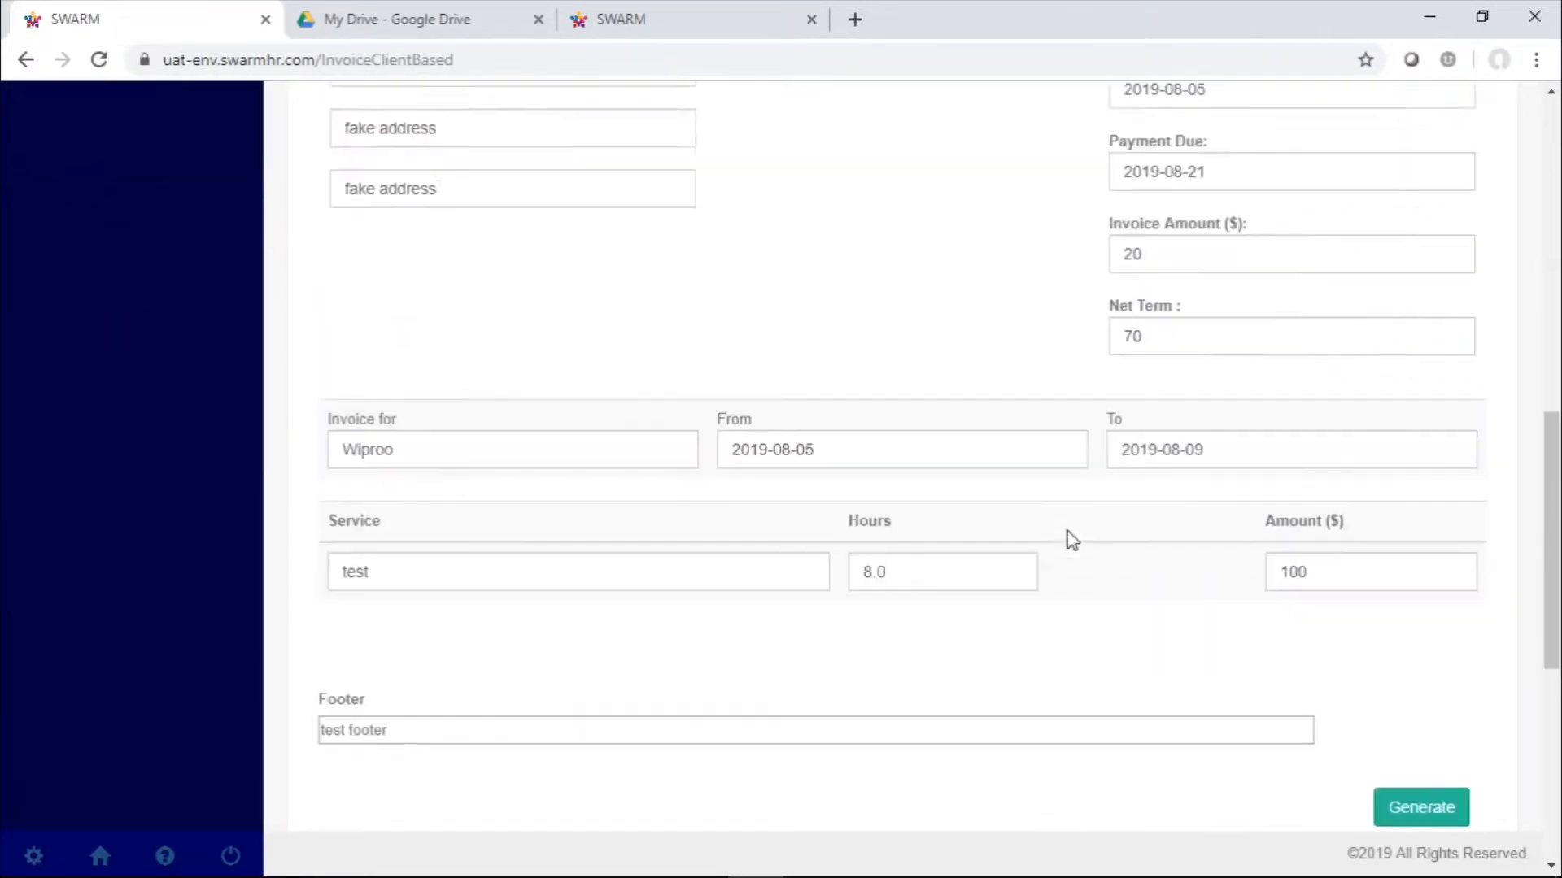
scroll(1067, 540, "down", 5)
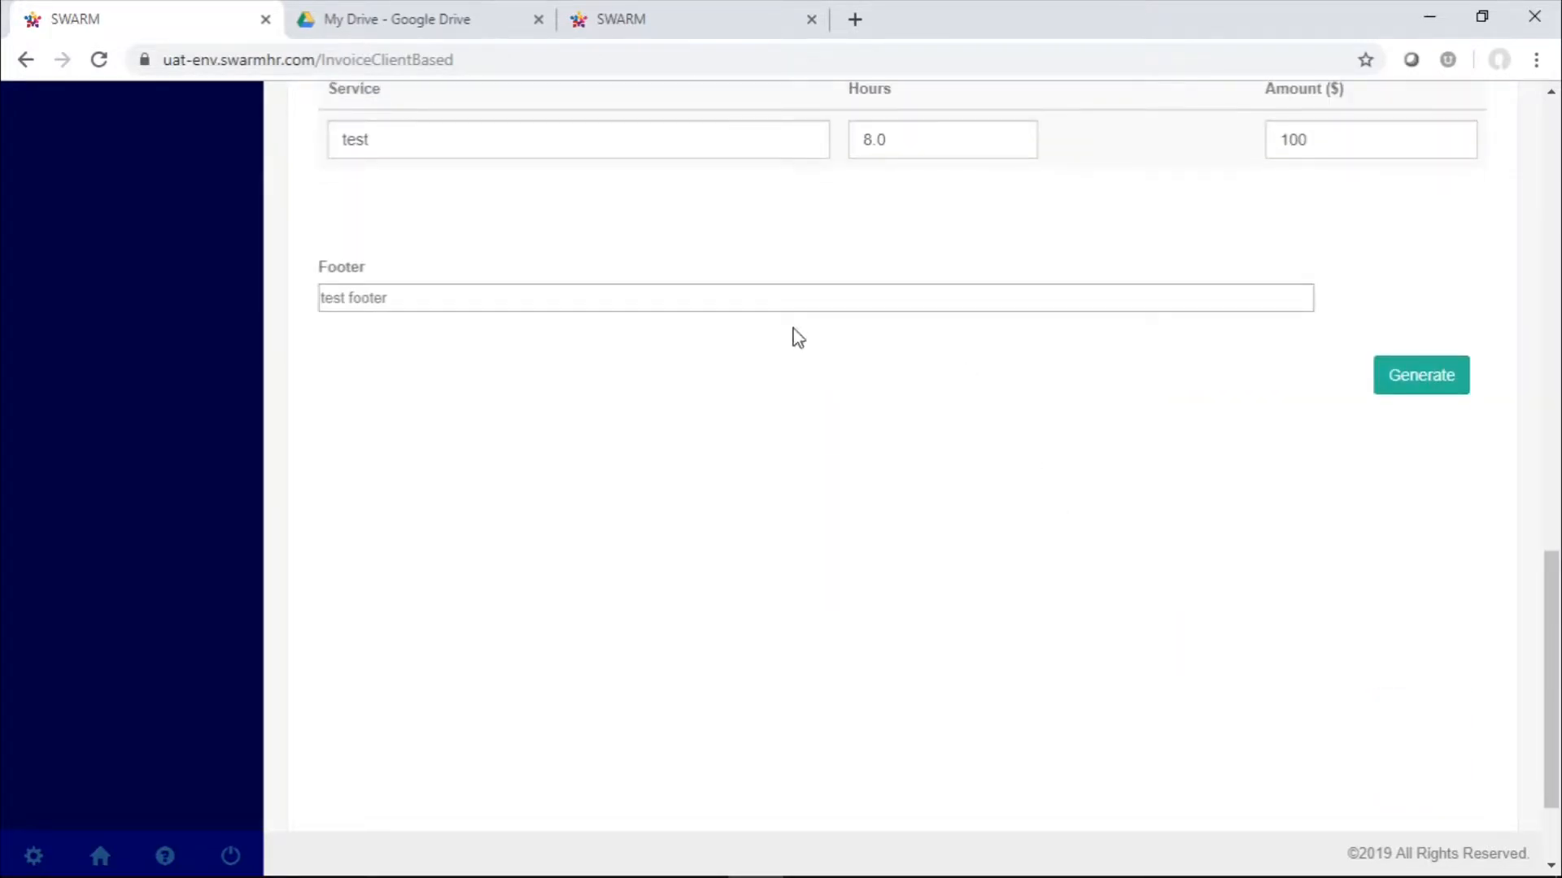
scroll(935, 715, "up", 7)
scroll(941, 714, "up", 5)
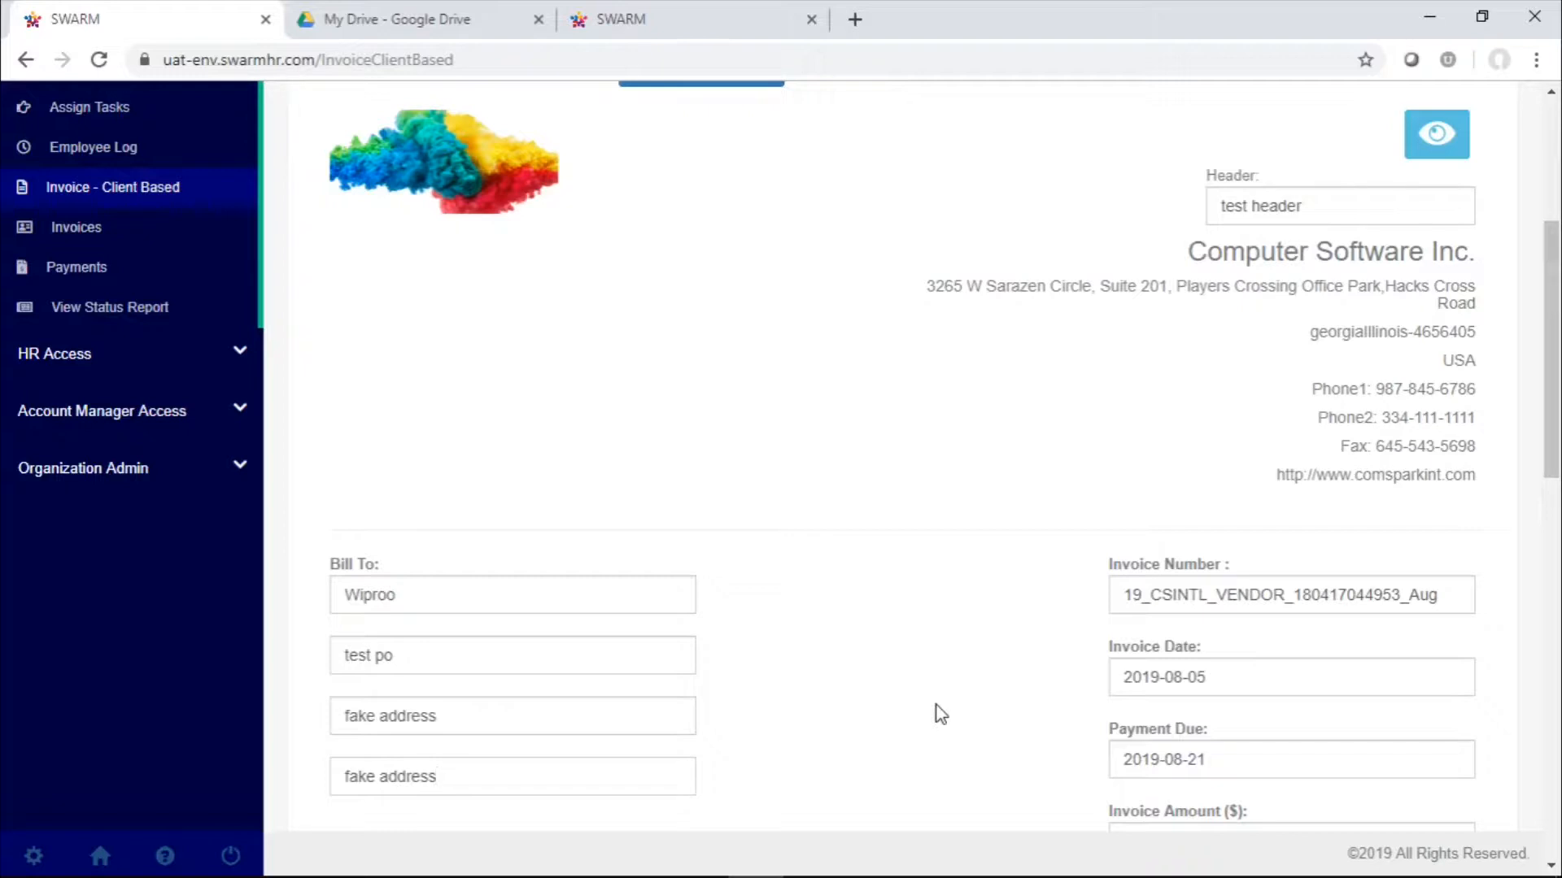
scroll(941, 714, "down", 10)
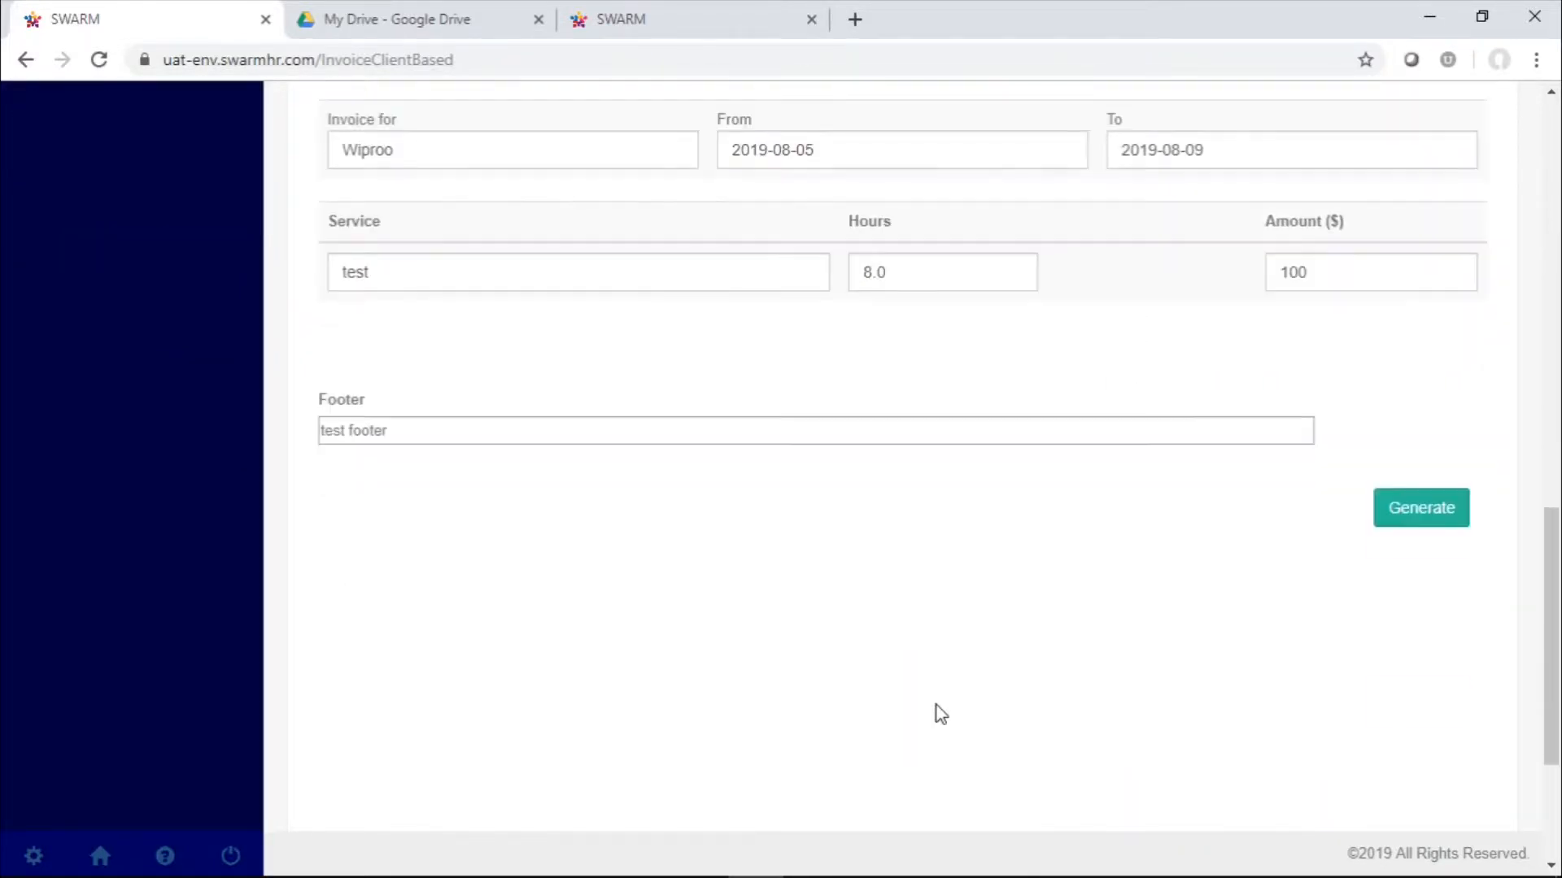
left_click(1449, 529)
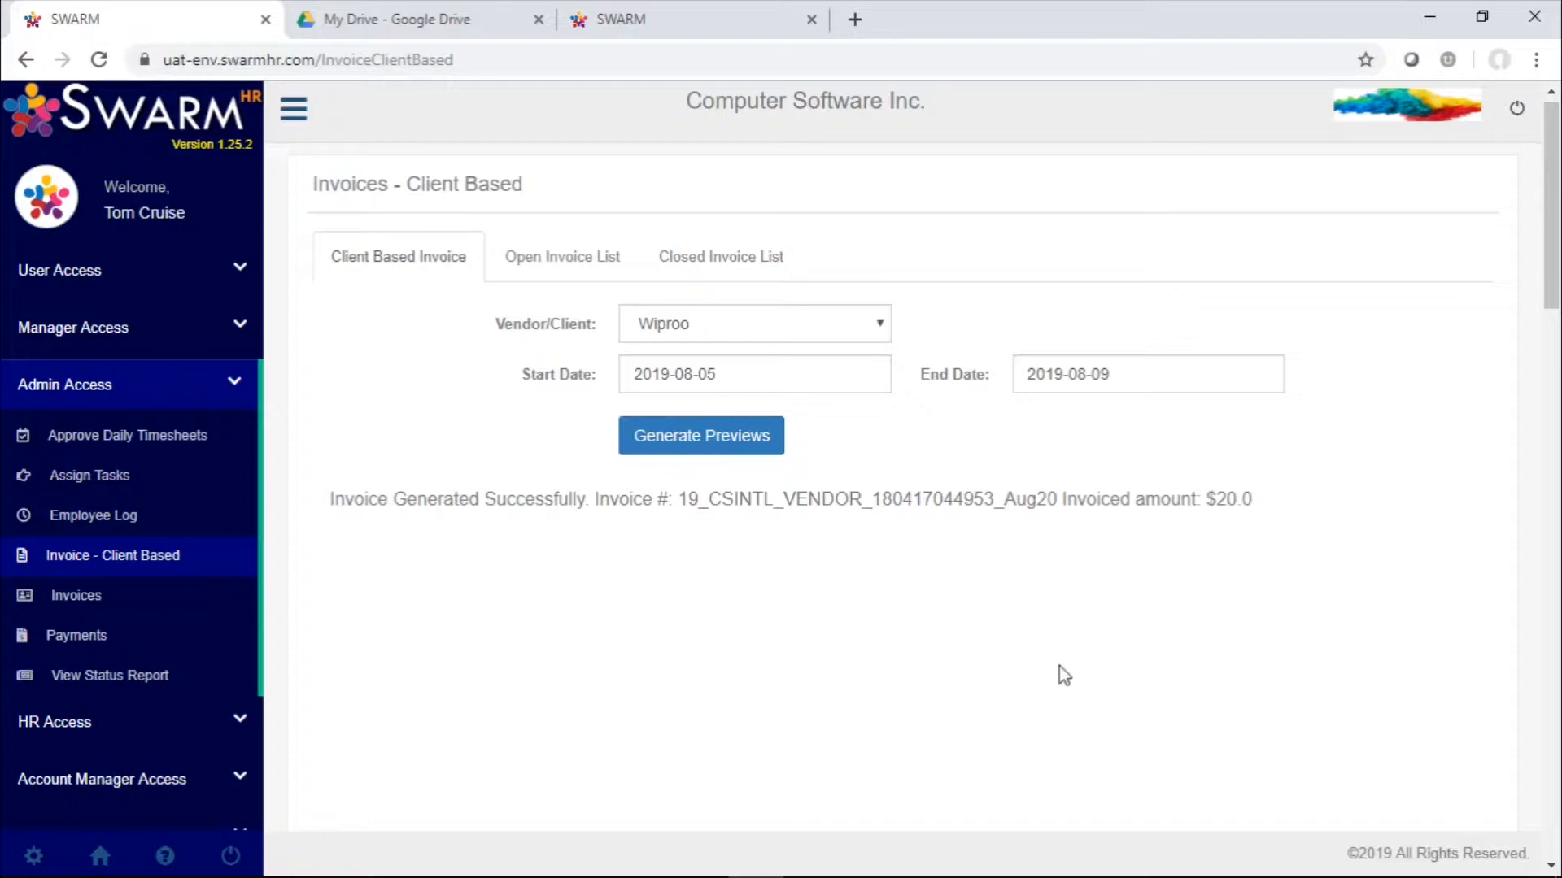
Open the PDF of the Wiproo invoice from the open invoices, review both pages, and close it
left_click(617, 275)
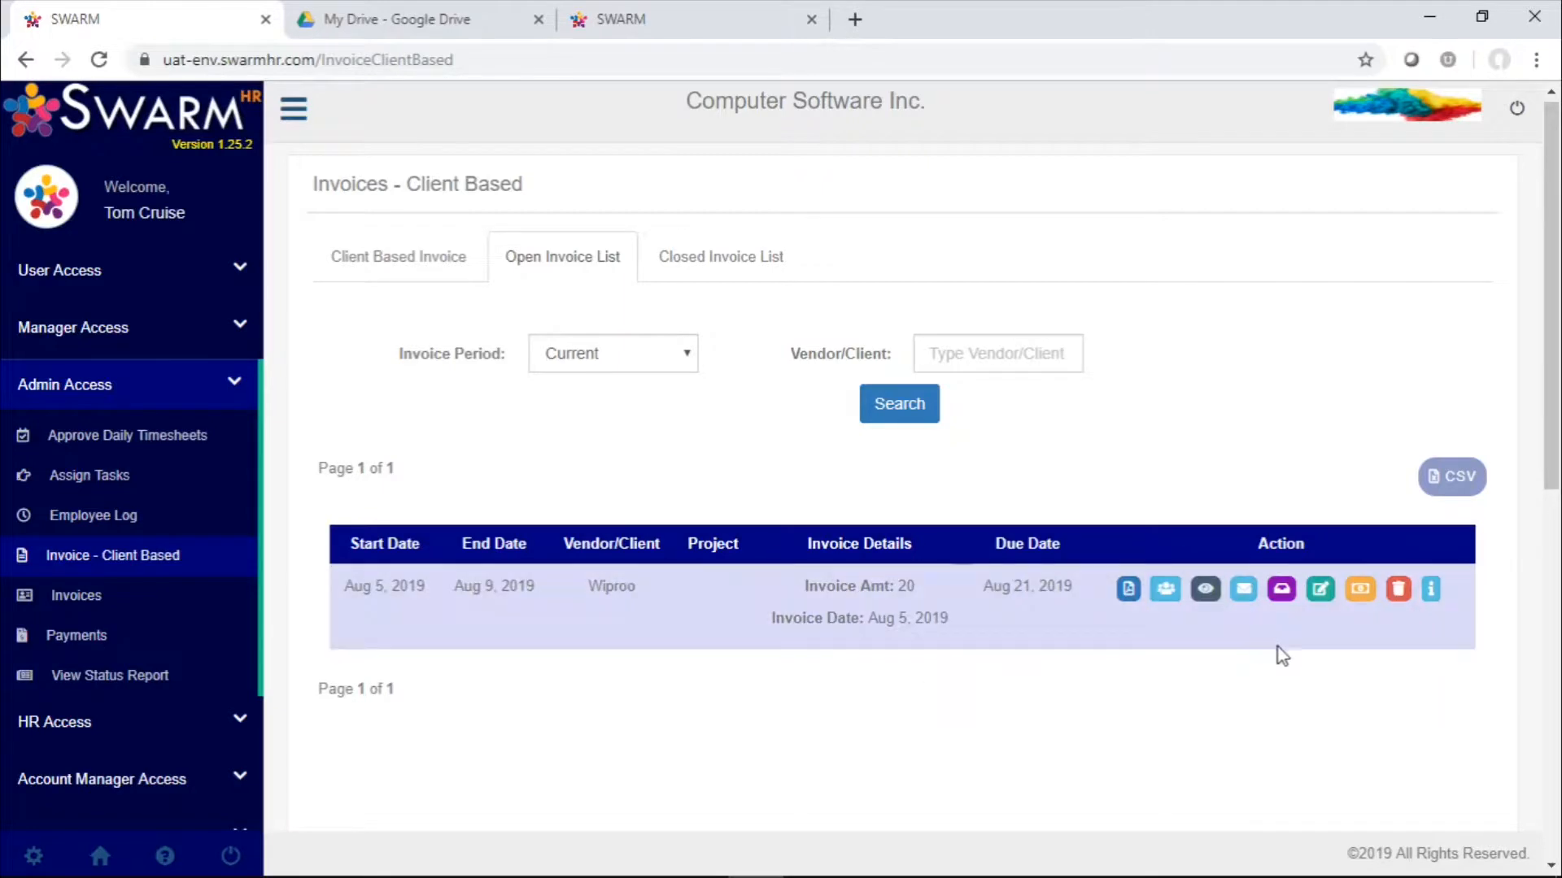
left_click(1127, 593)
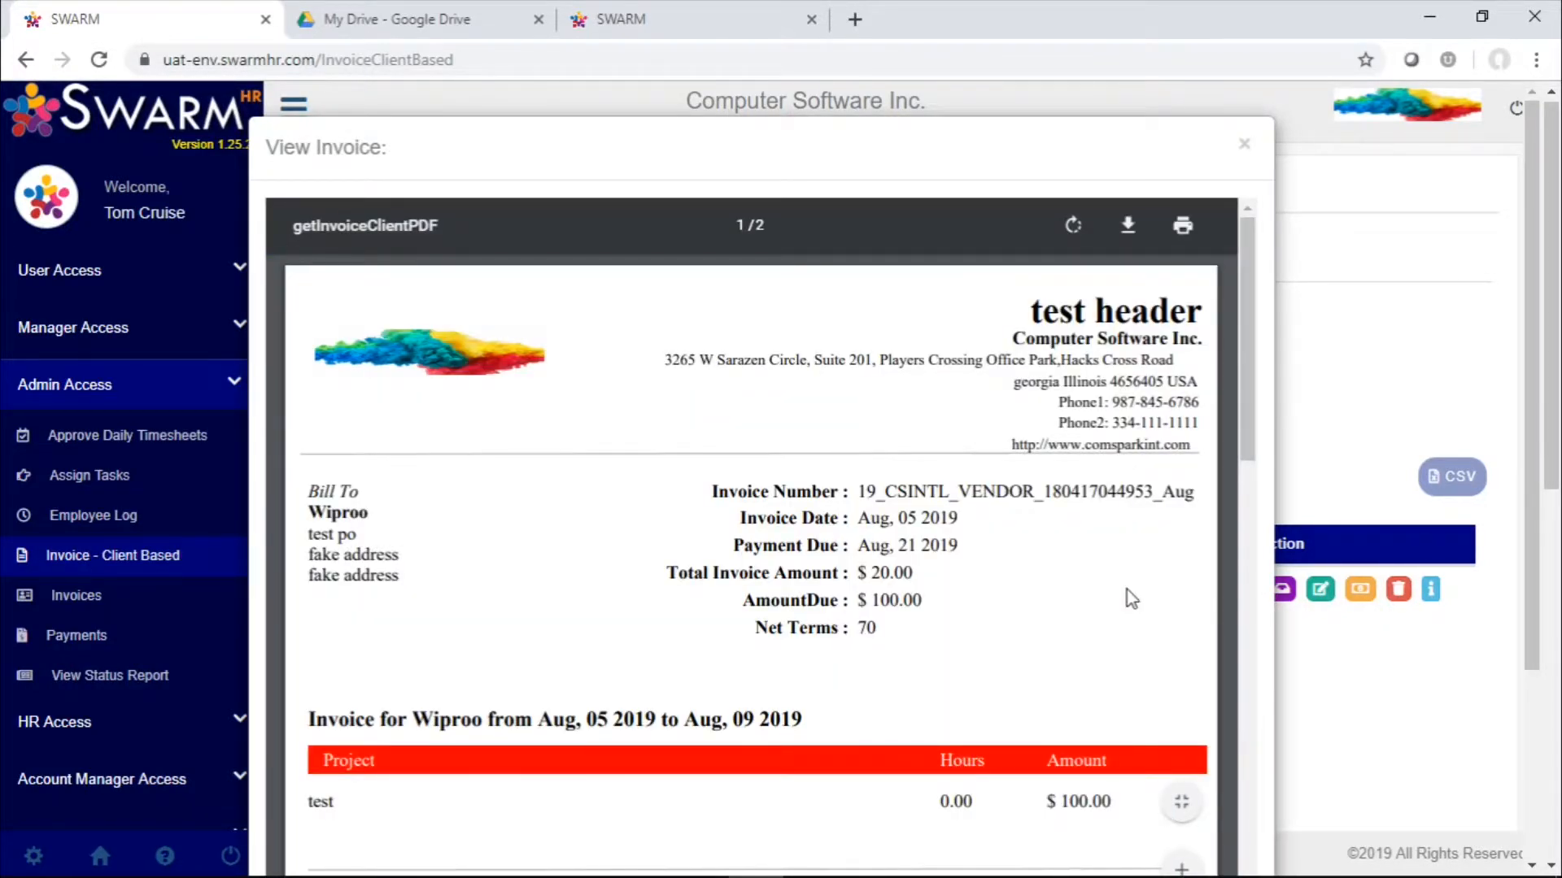
scroll(529, 353, "down", 5)
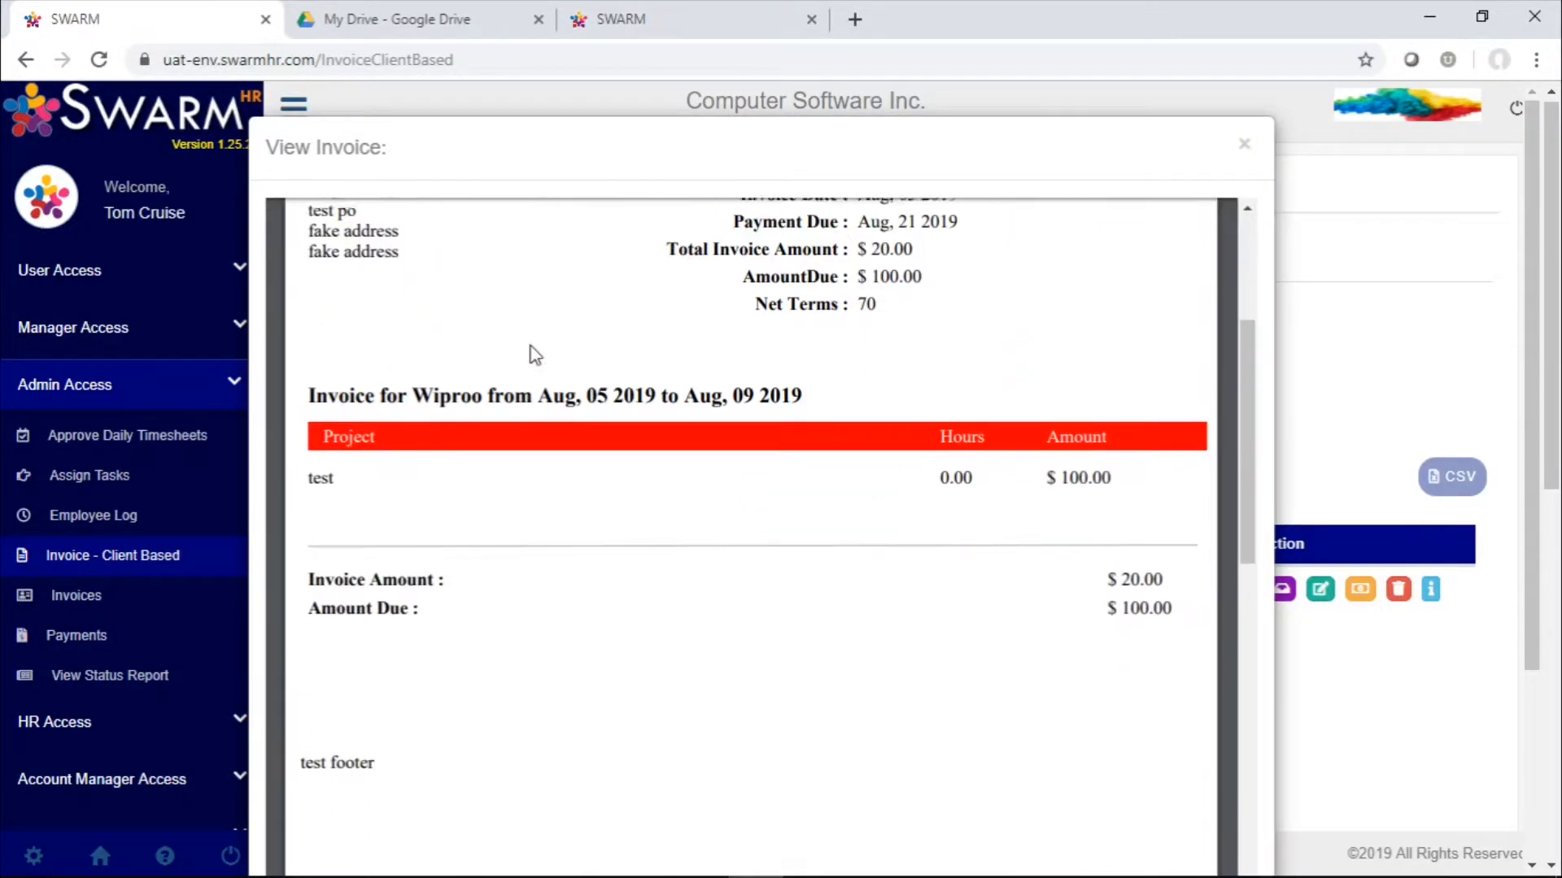
scroll(861, 481, "down", 15)
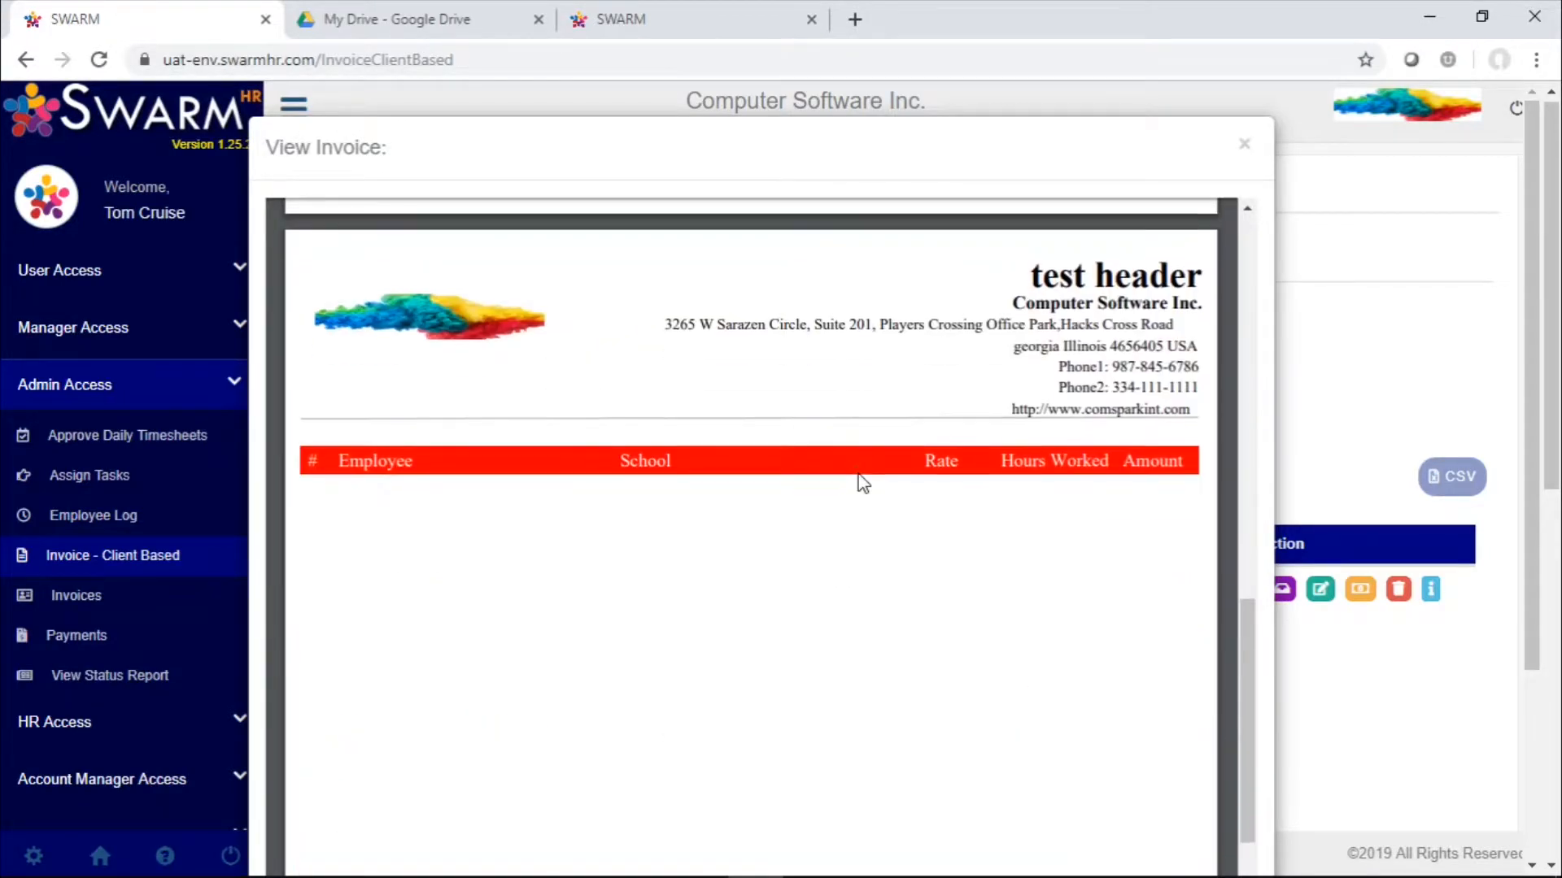
scroll(860, 481, "down", 3)
scroll(861, 482, "up", 20)
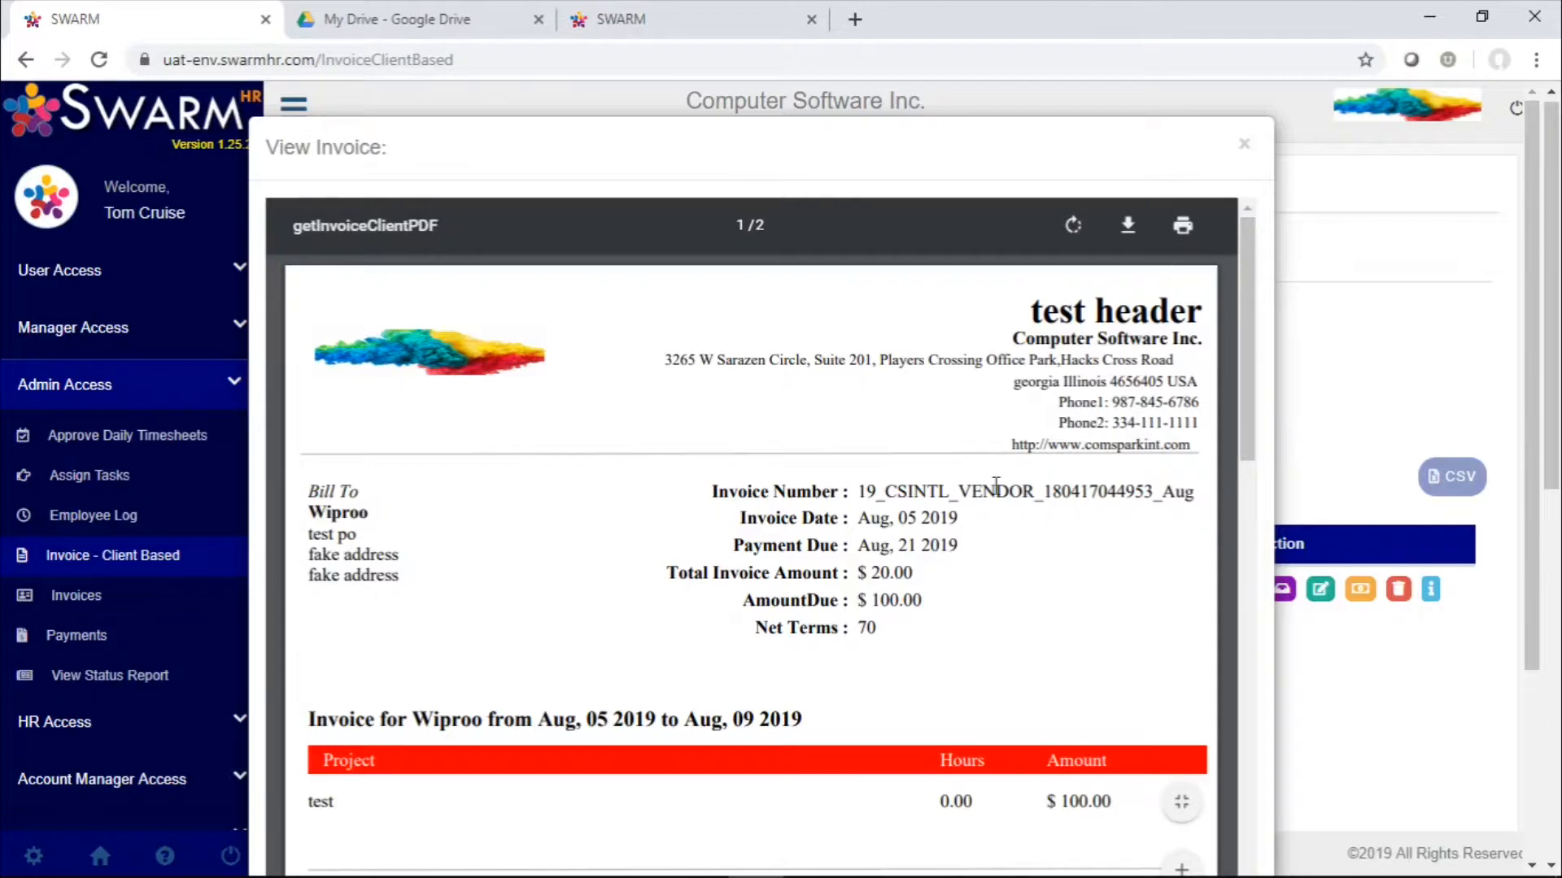
scroll(996, 486, "down", 3)
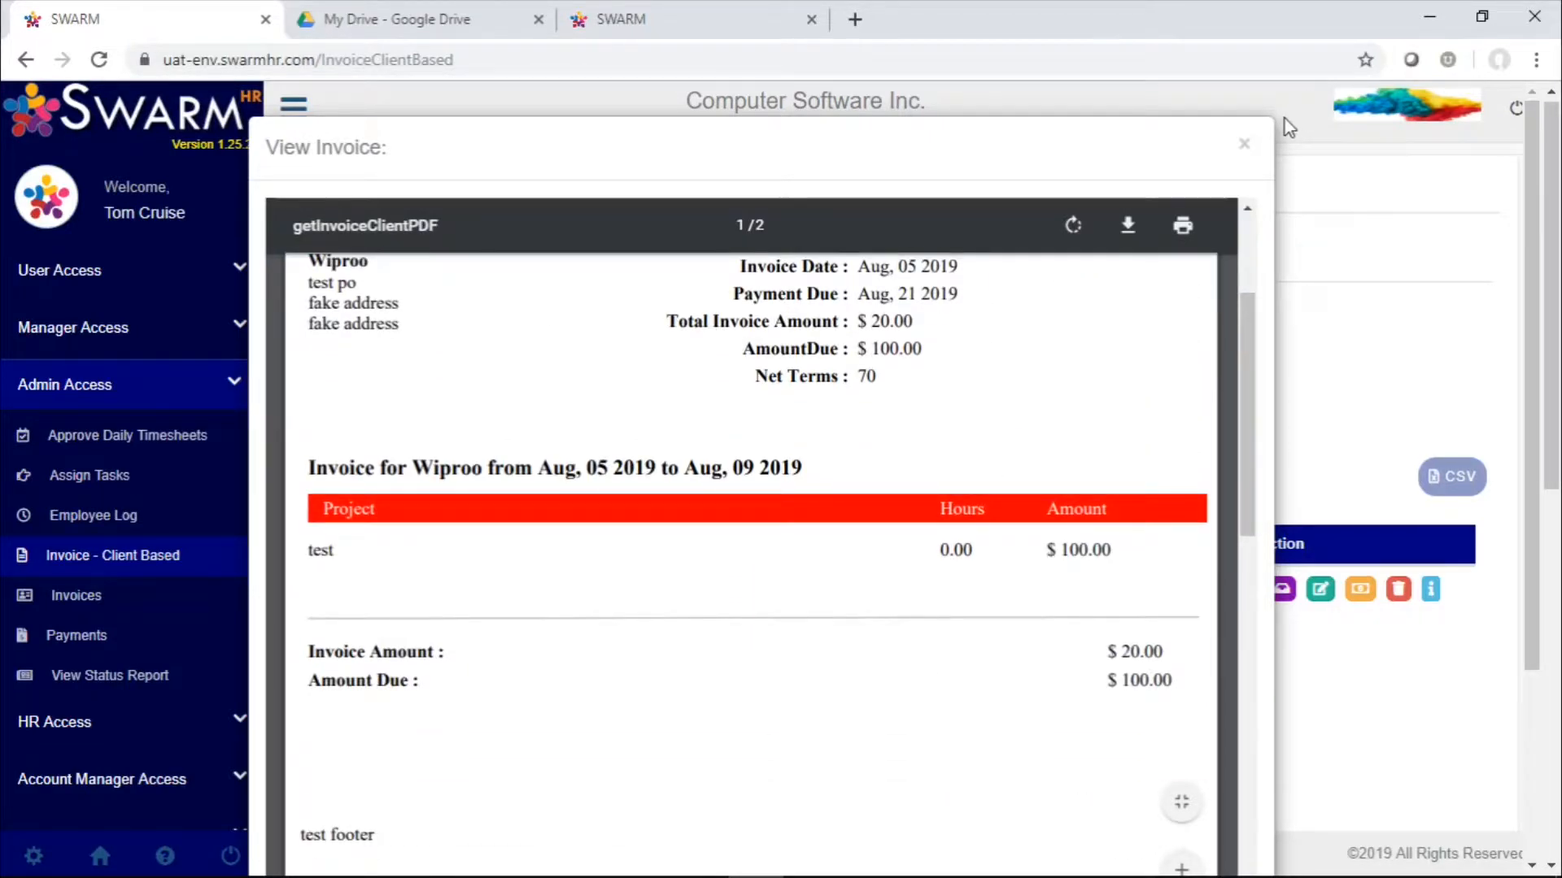
left_click(1244, 145)
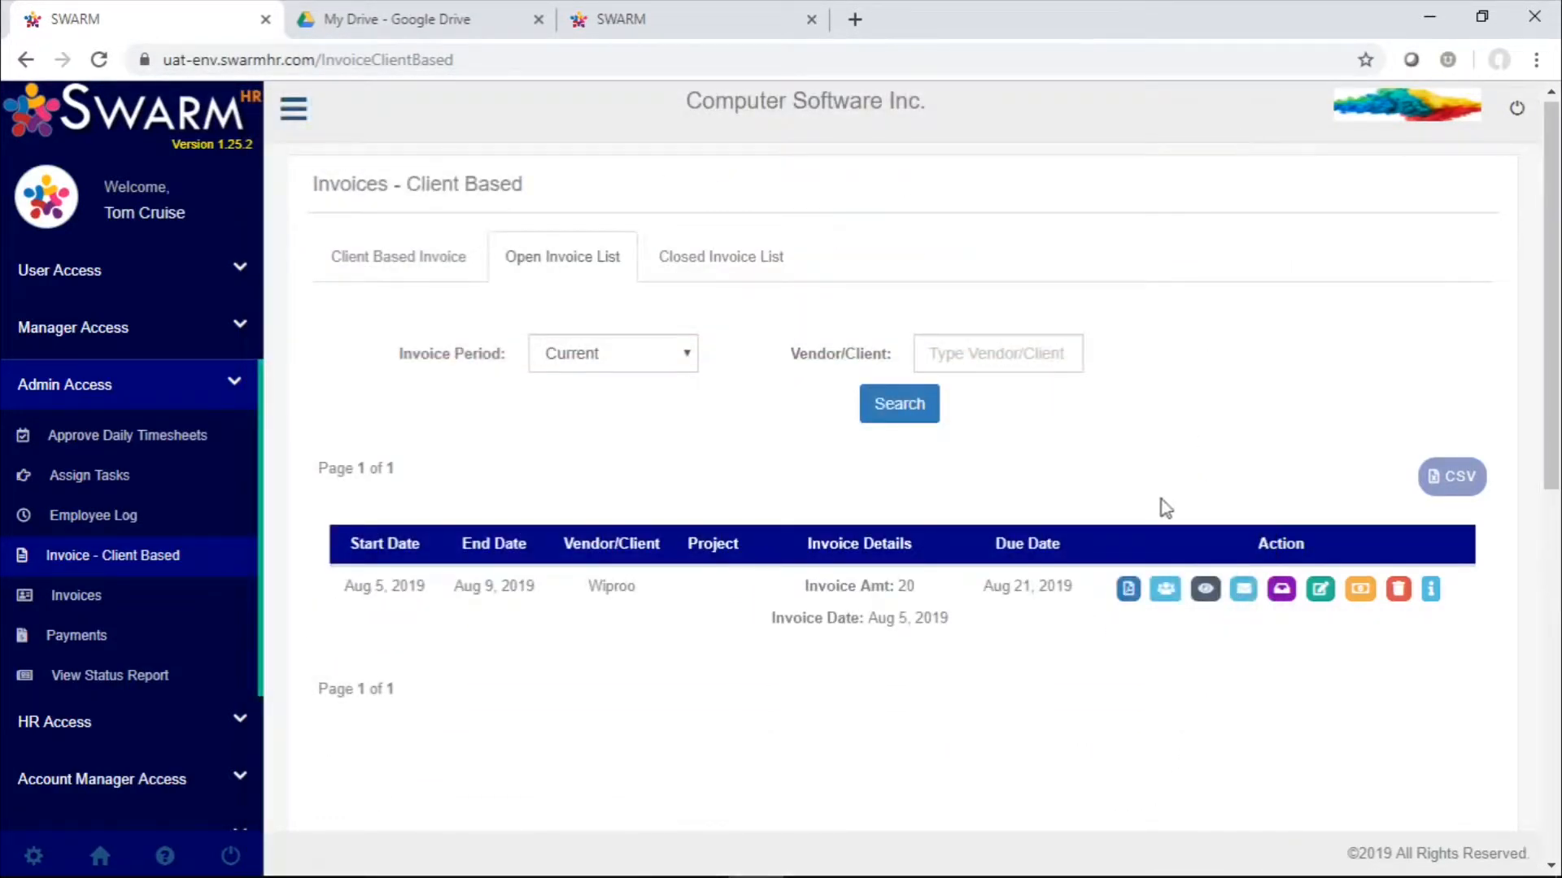
View the employees linked to the Wiproo invoice and its invoice details, closing each window
left_click(1165, 589)
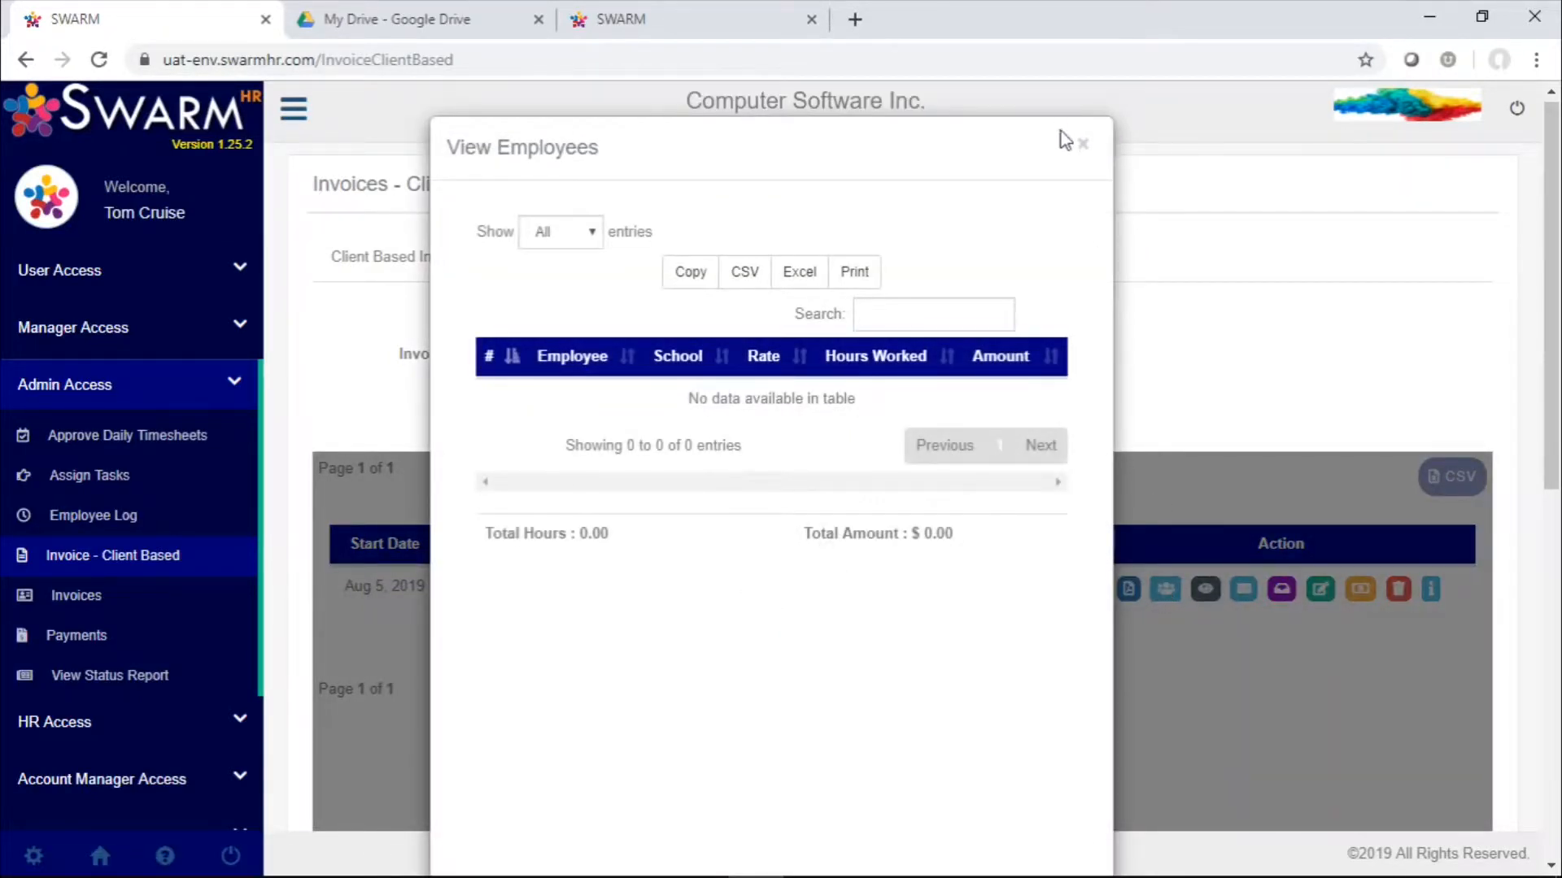
left_click(1085, 150)
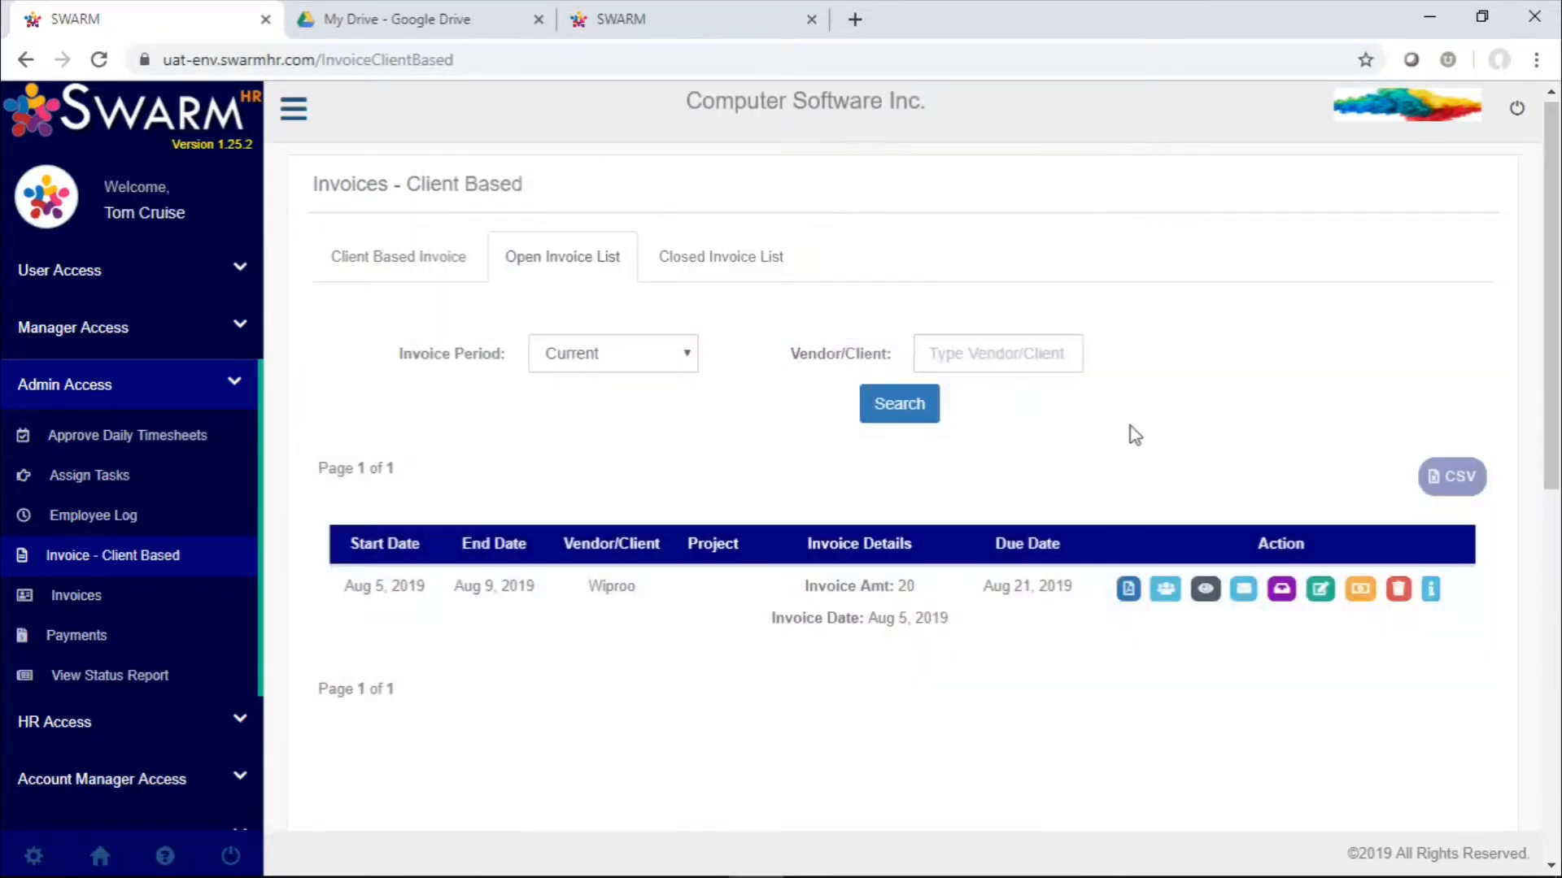
left_click(1207, 590)
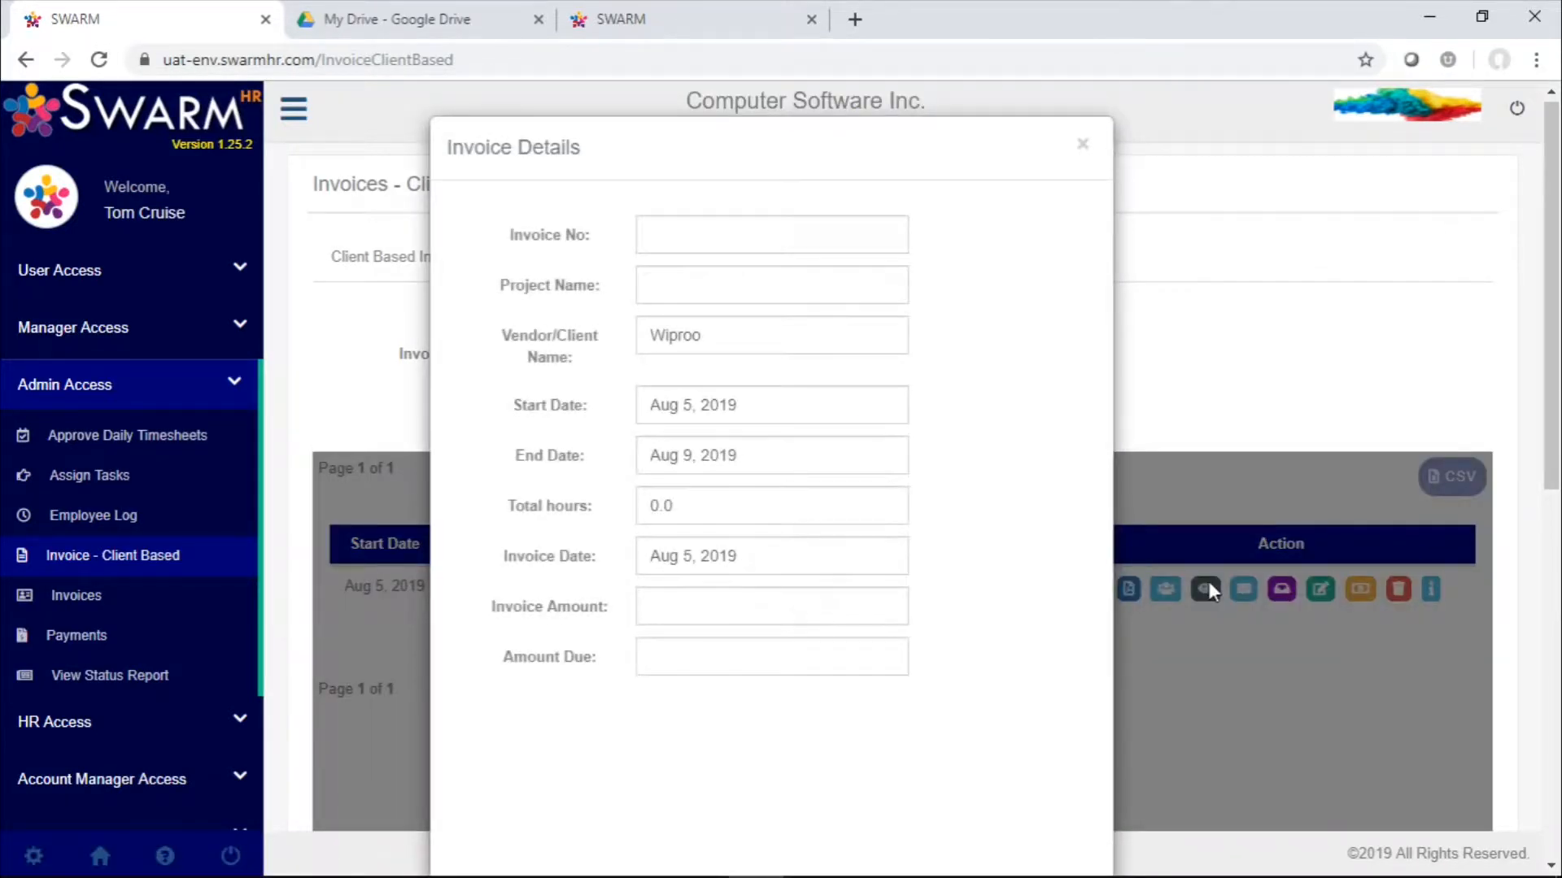
left_click_drag(1208, 580, 859, 143)
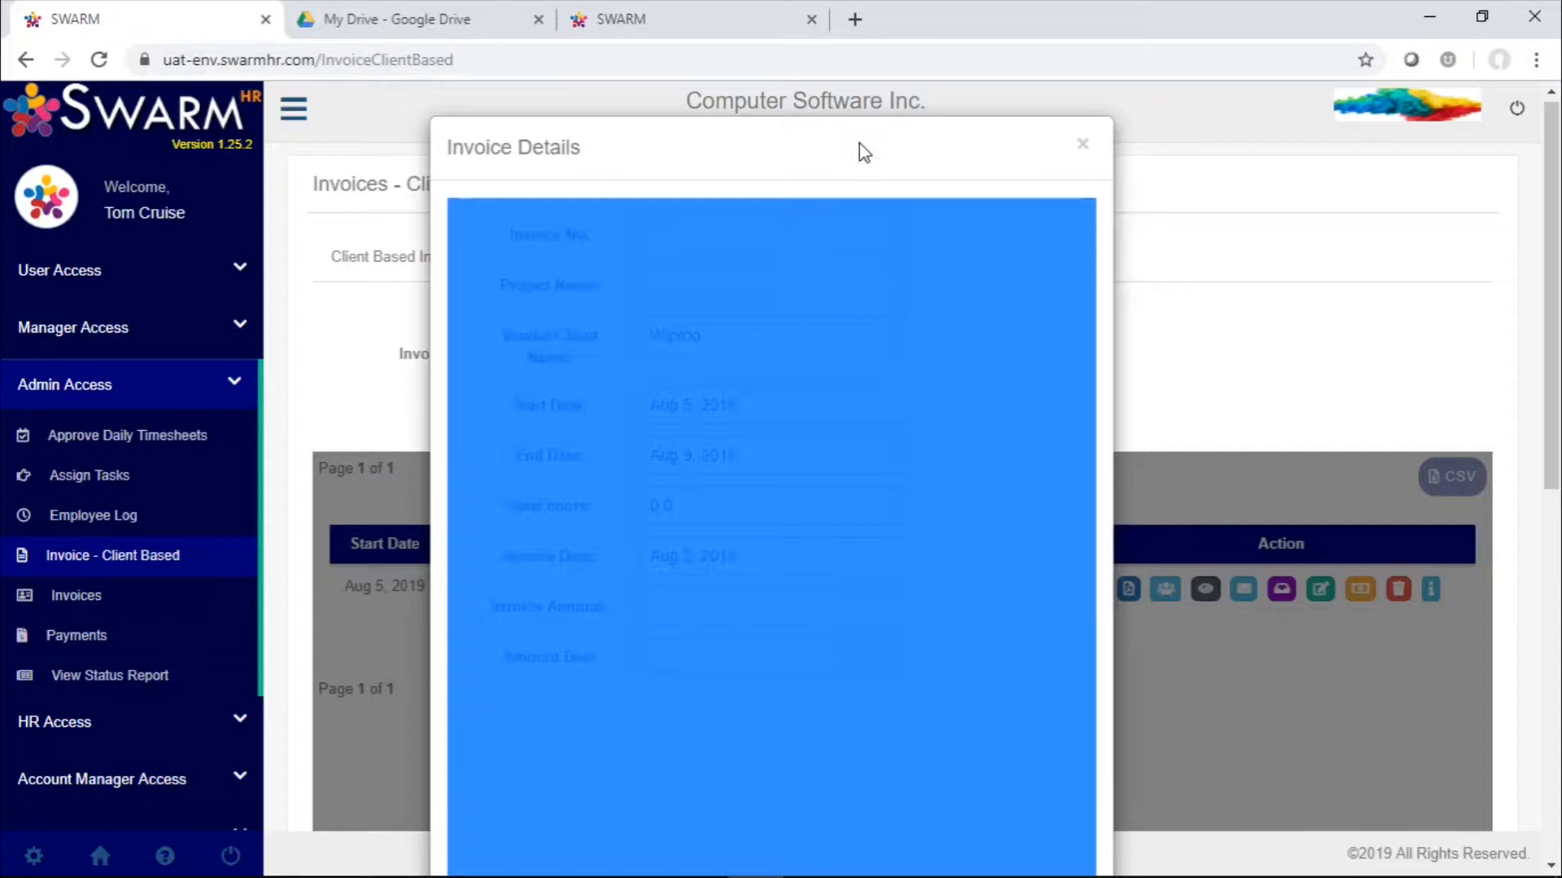
left_click(782, 241)
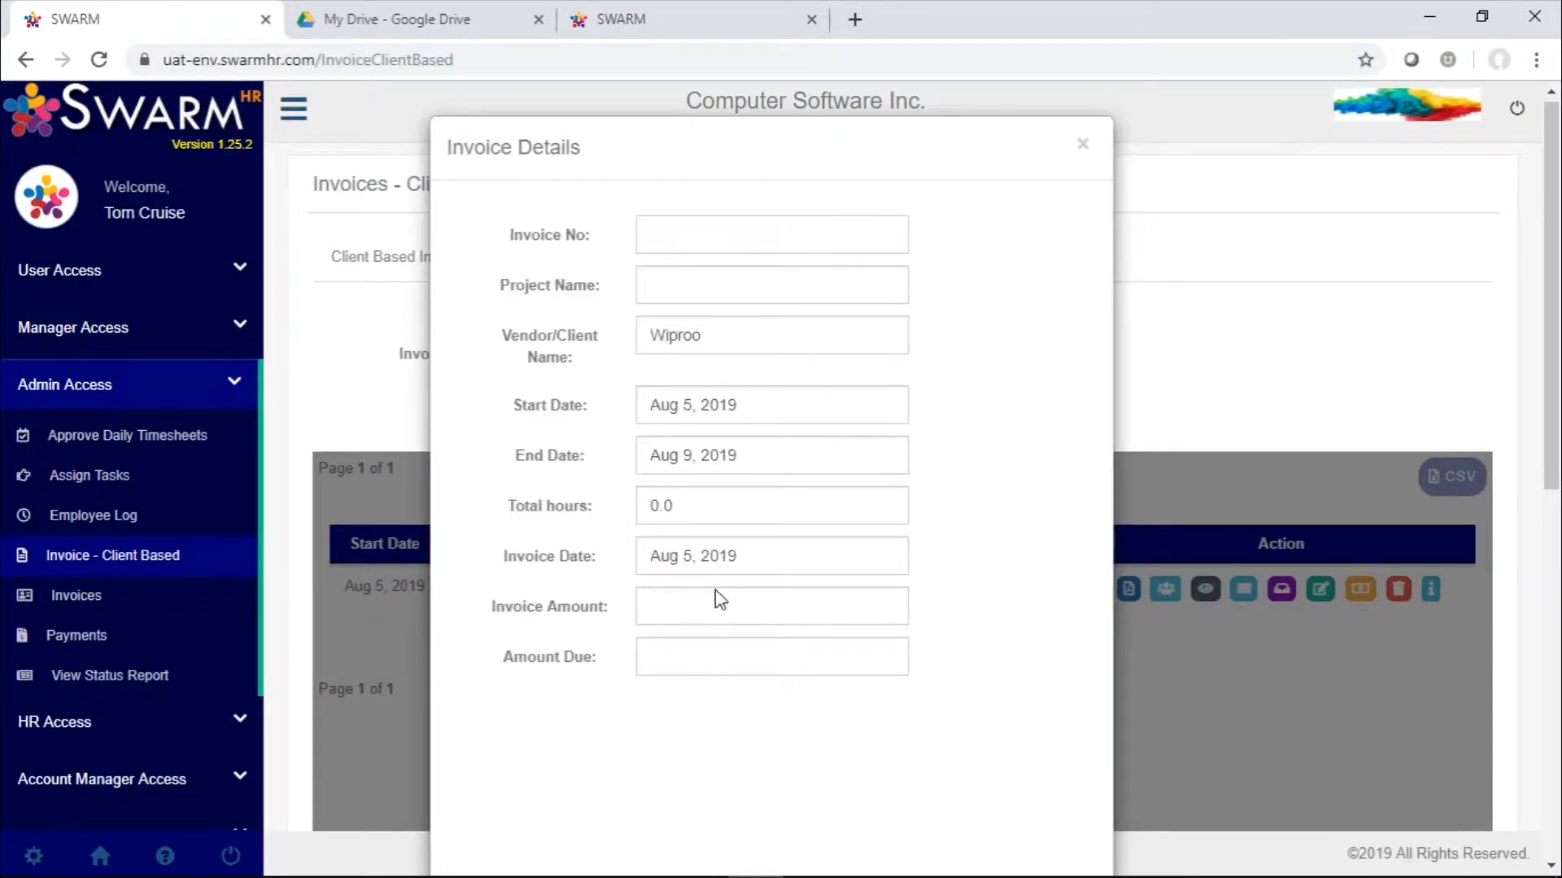
left_click(1083, 145)
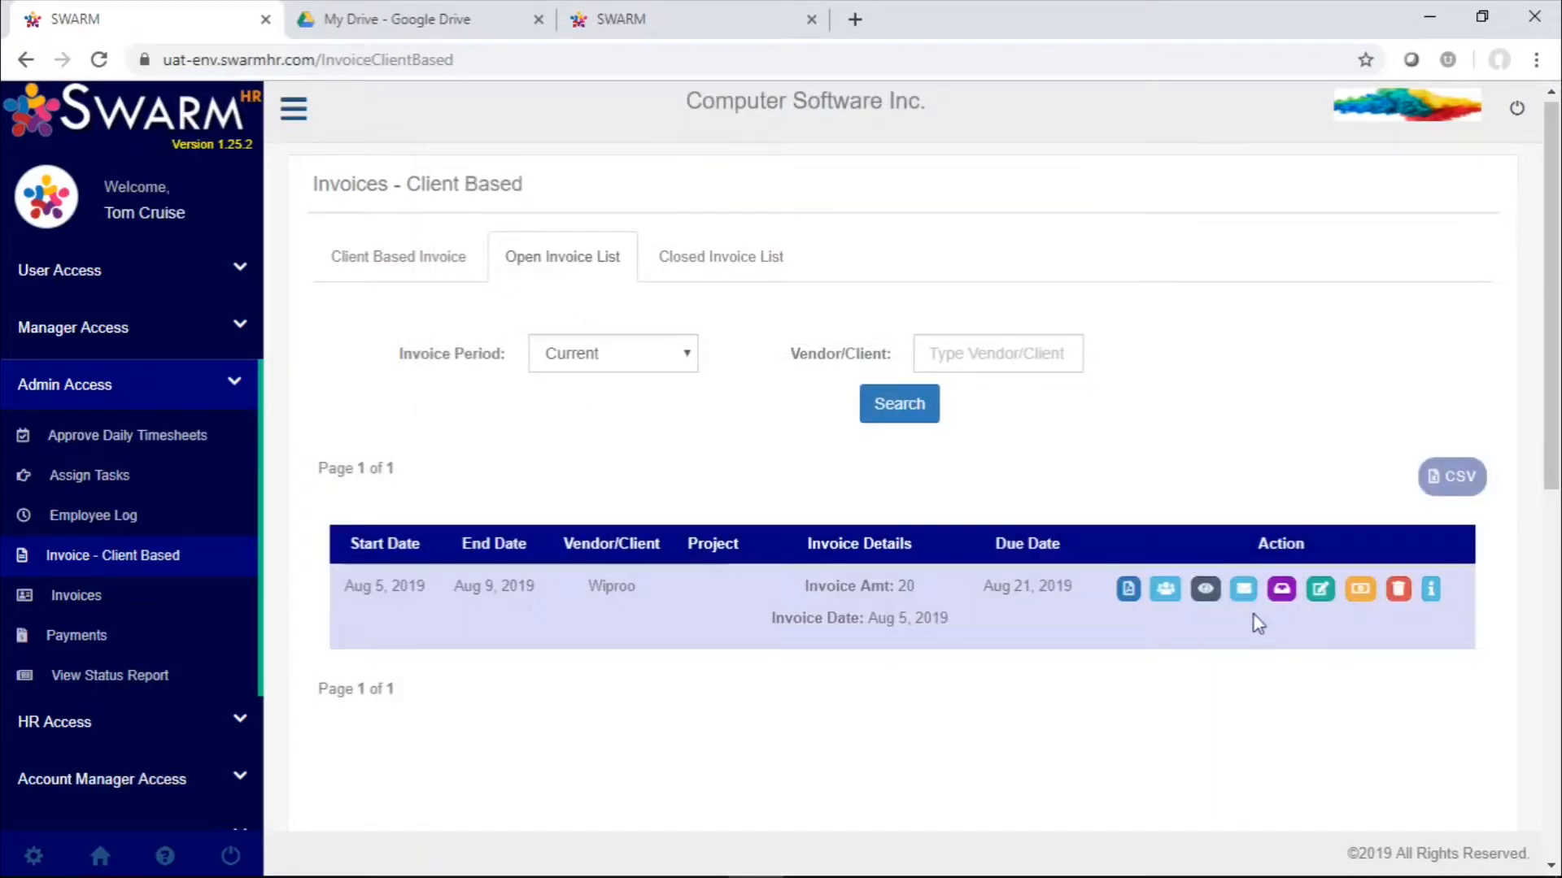
Start an email for the Wiproo invoice and choose the default sender account as From
left_click(1243, 587)
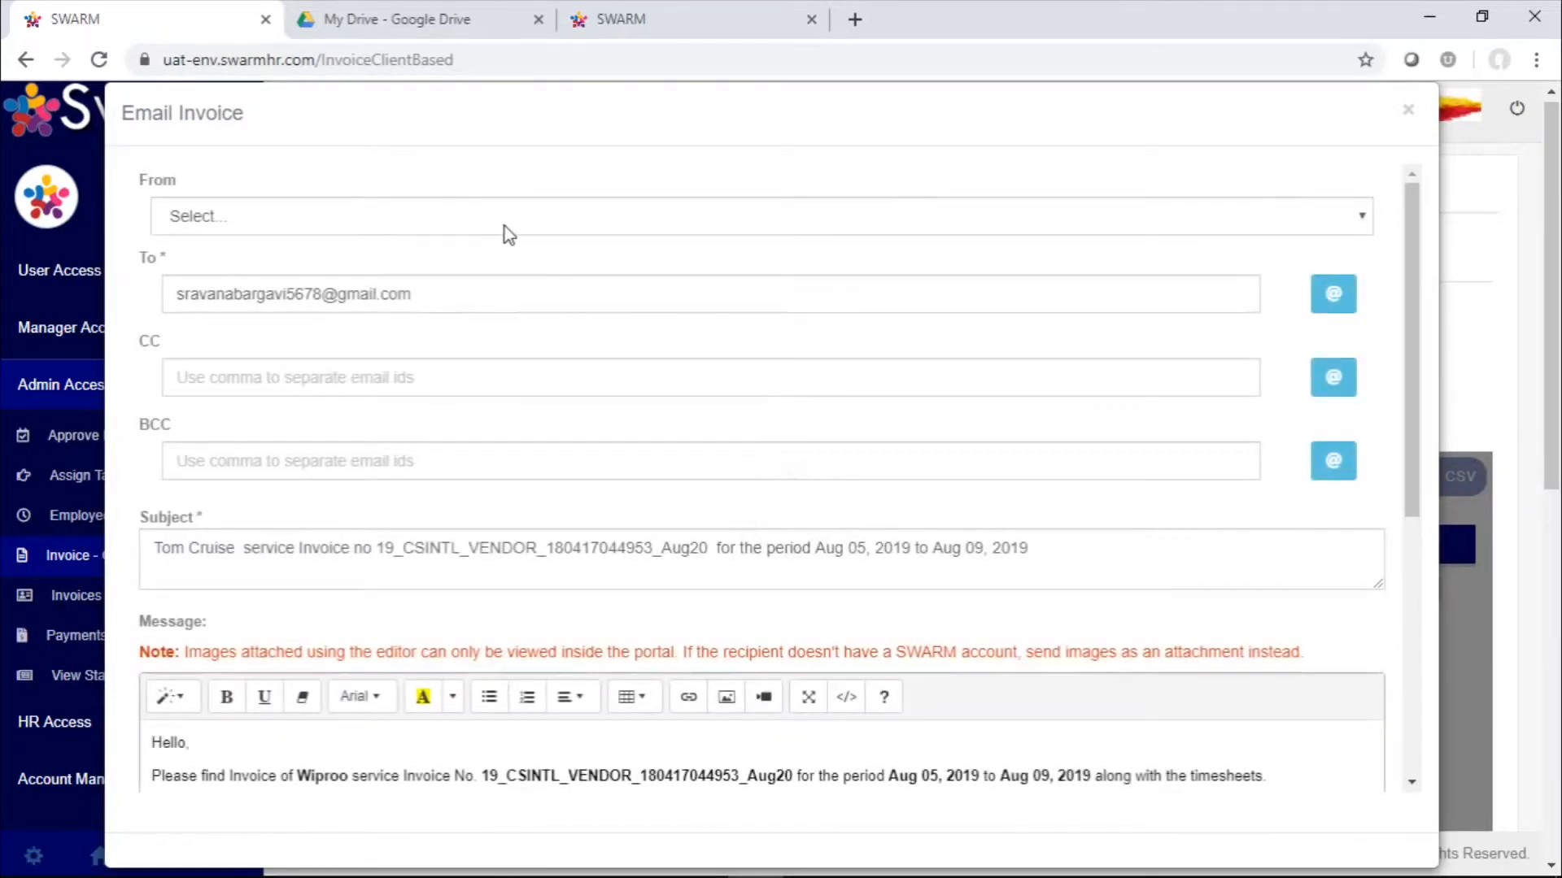
left_click(505, 226)
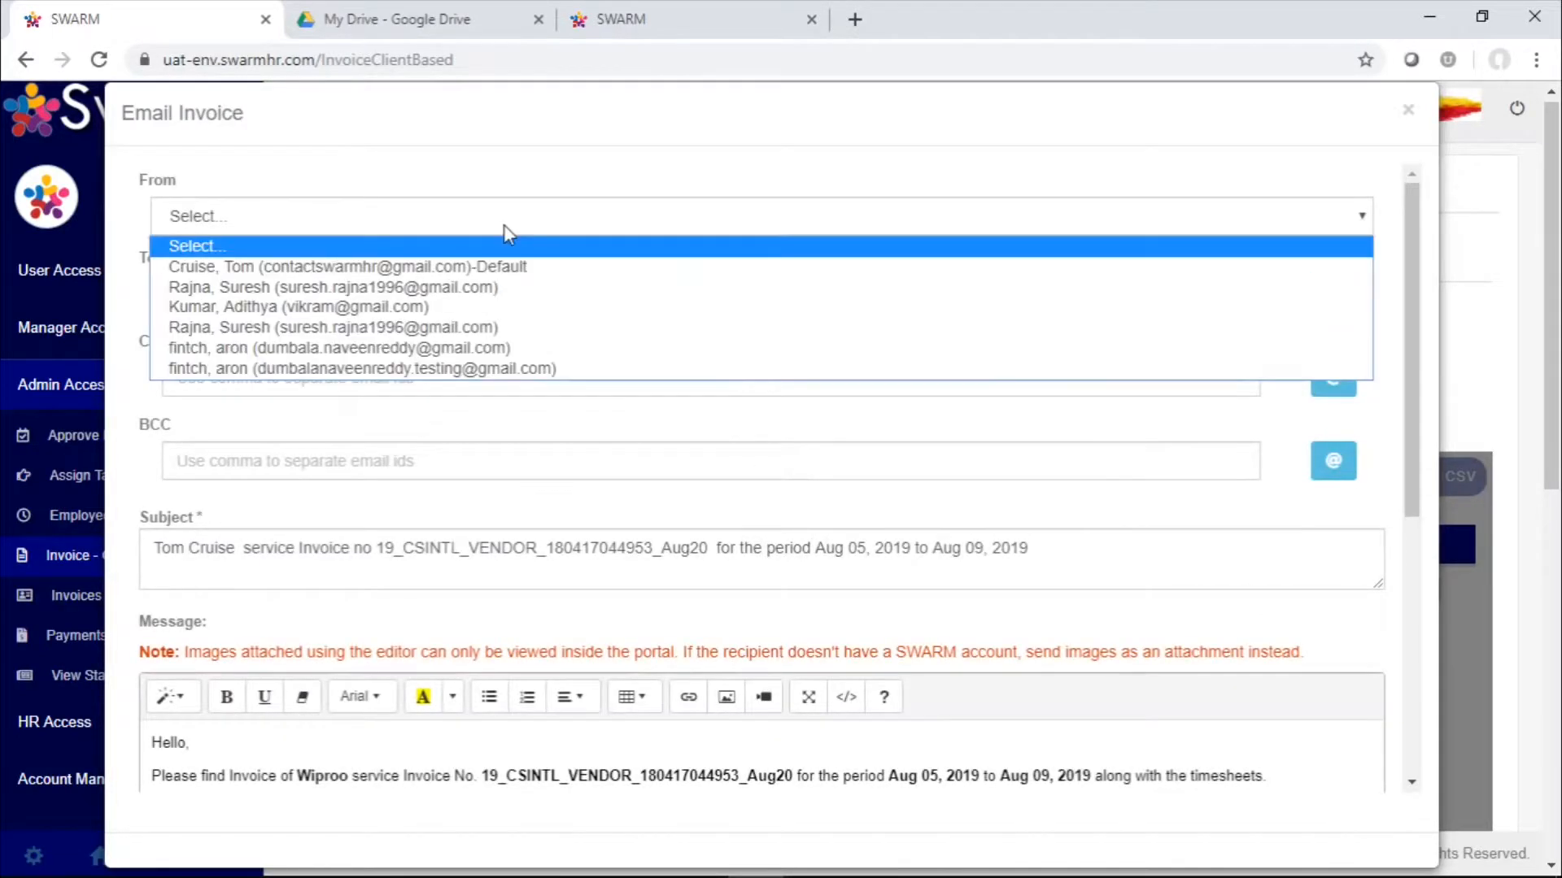
left_click(504, 268)
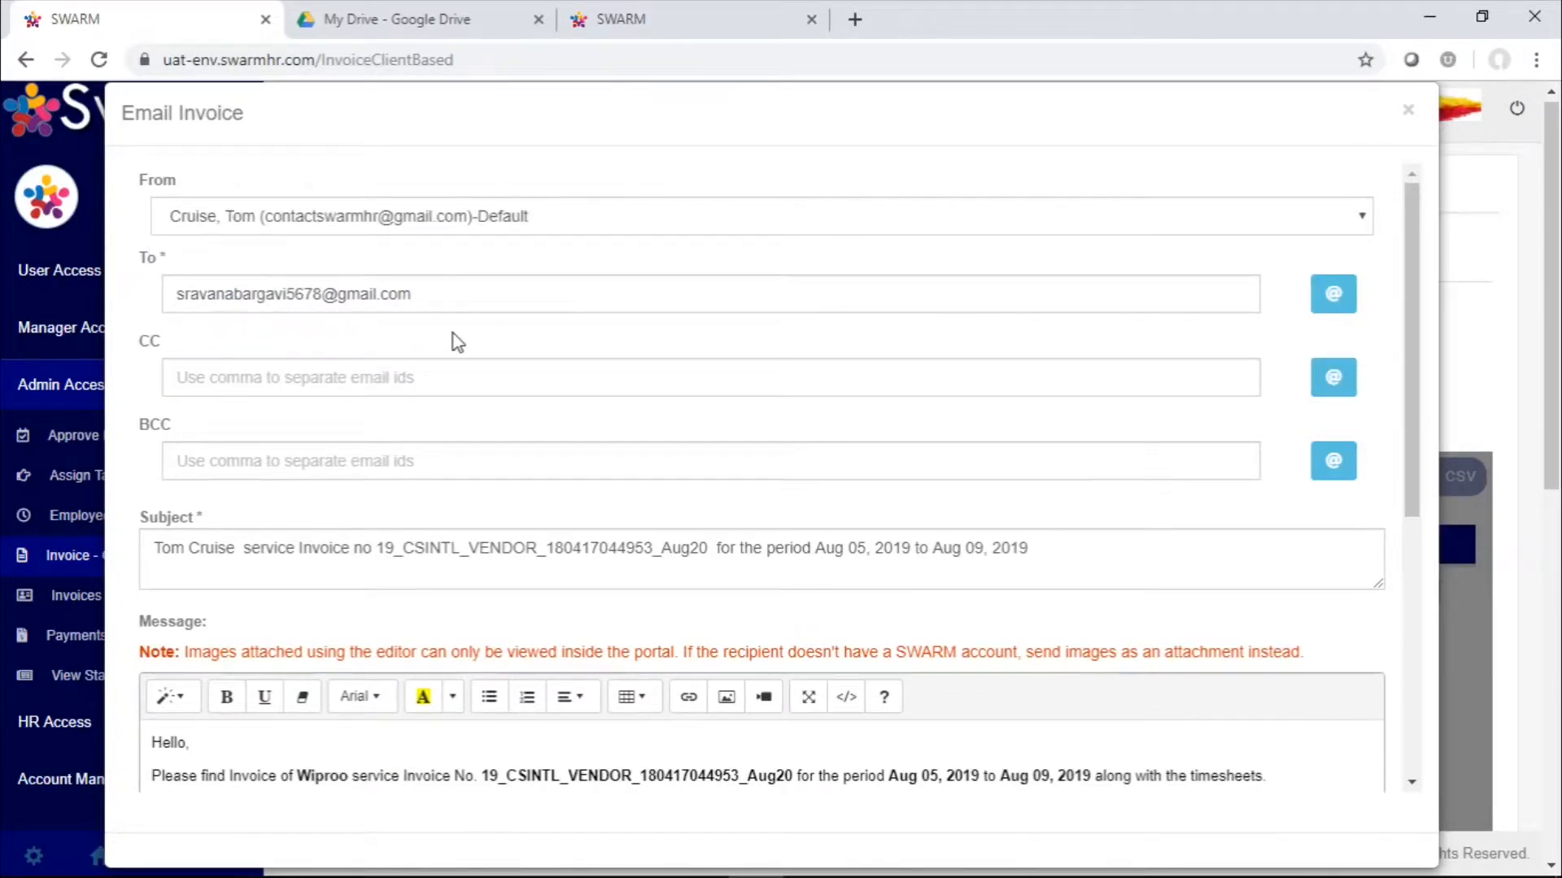
Replace the To address of the invoice email with the recipient's swarmhr.com email address
left_click(489, 282)
left_click_drag(489, 282, 105, 261)
key("BackSpace")
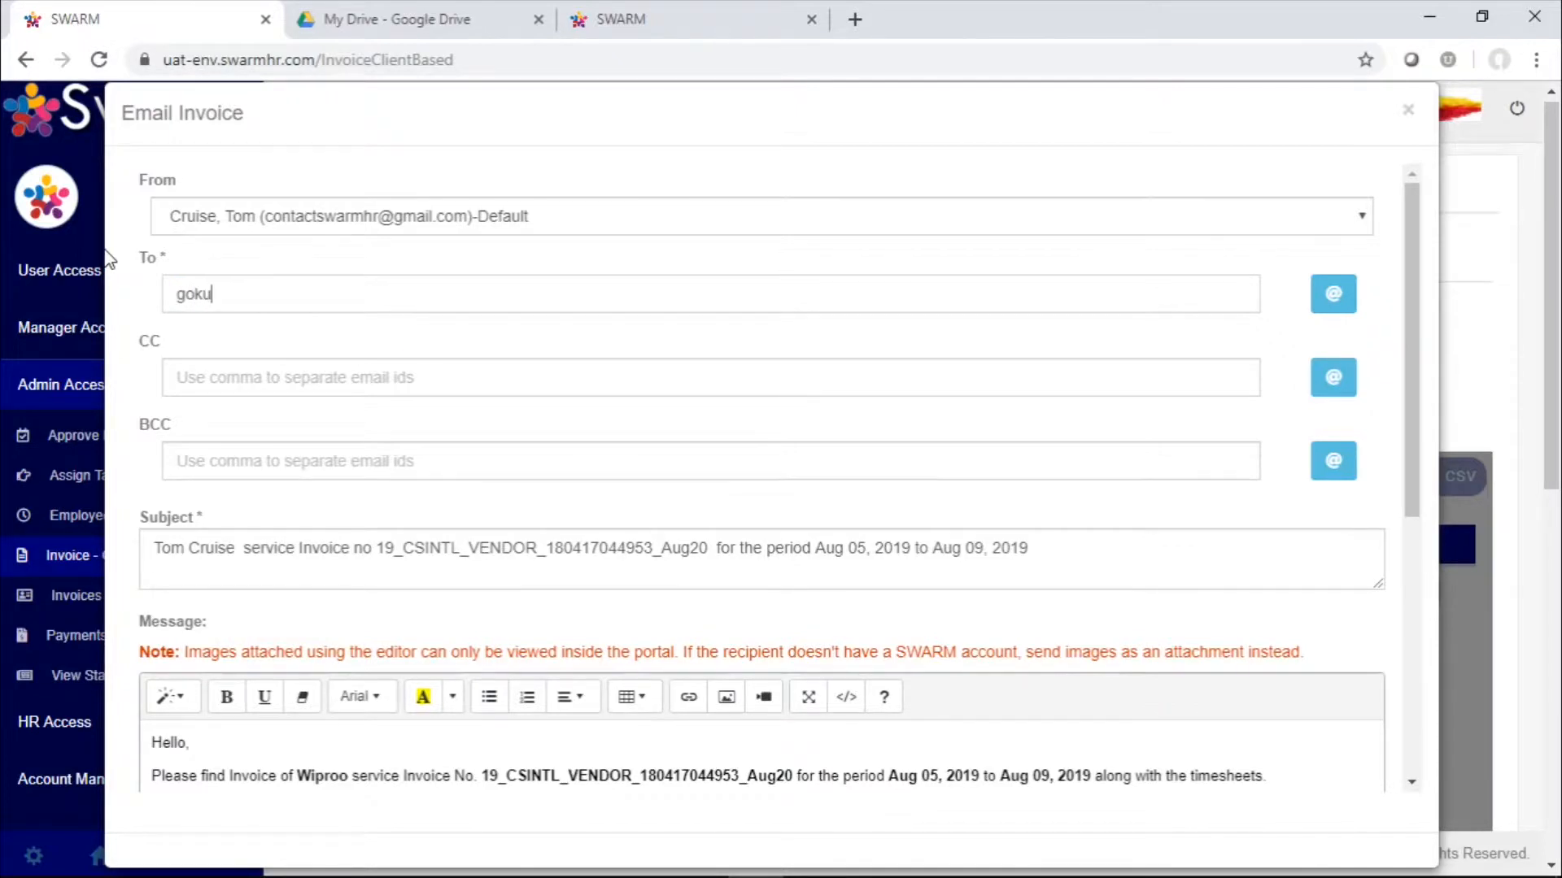
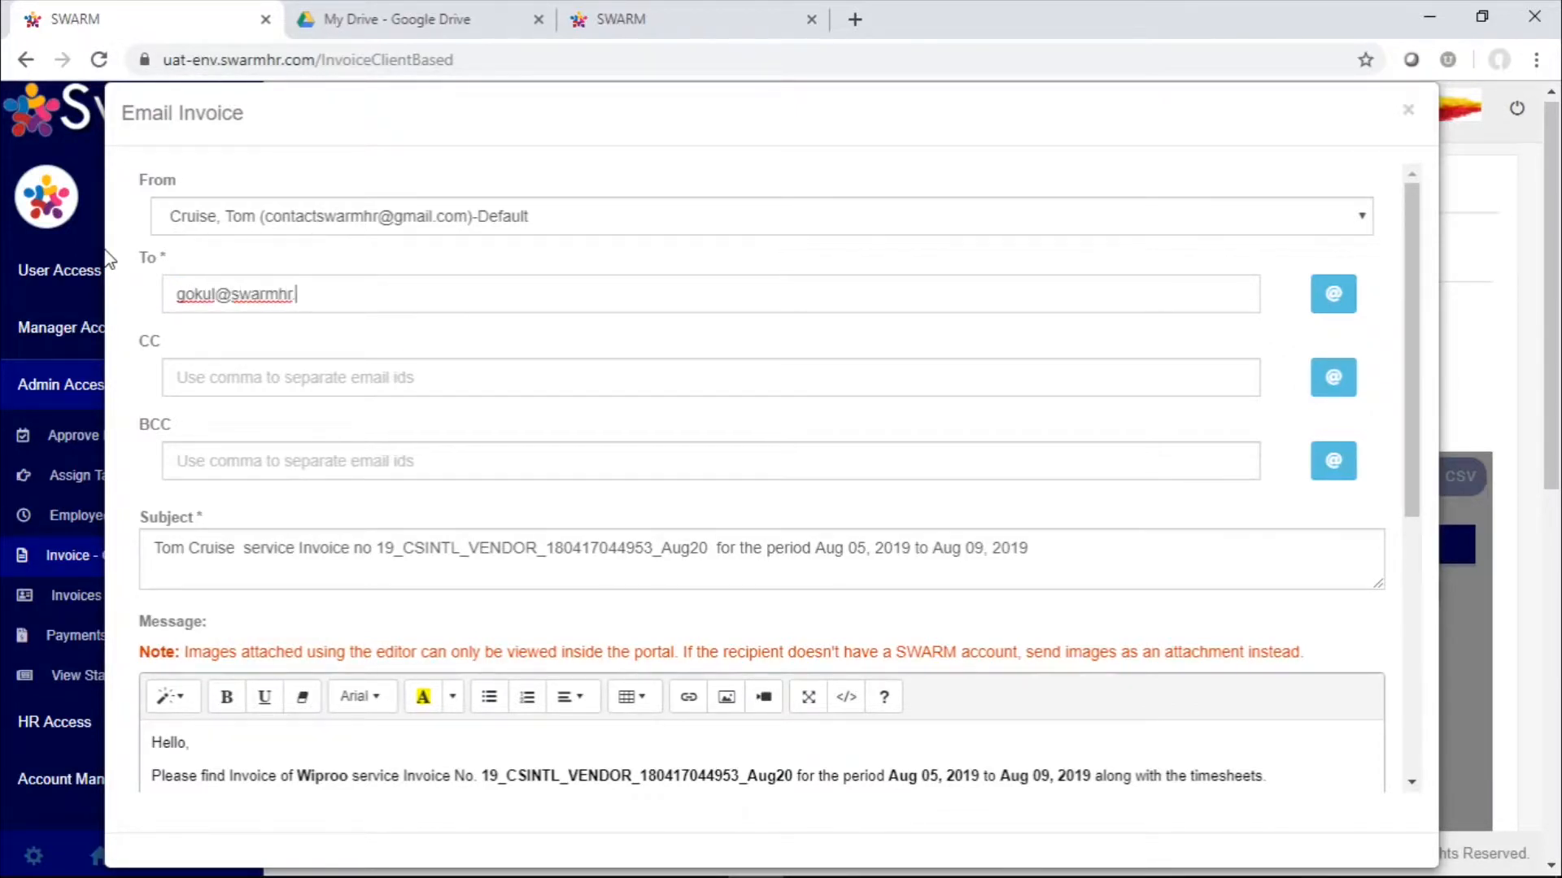
Review the invoice email's message and PDF attachments and send it
scroll(586, 524, "down", 6)
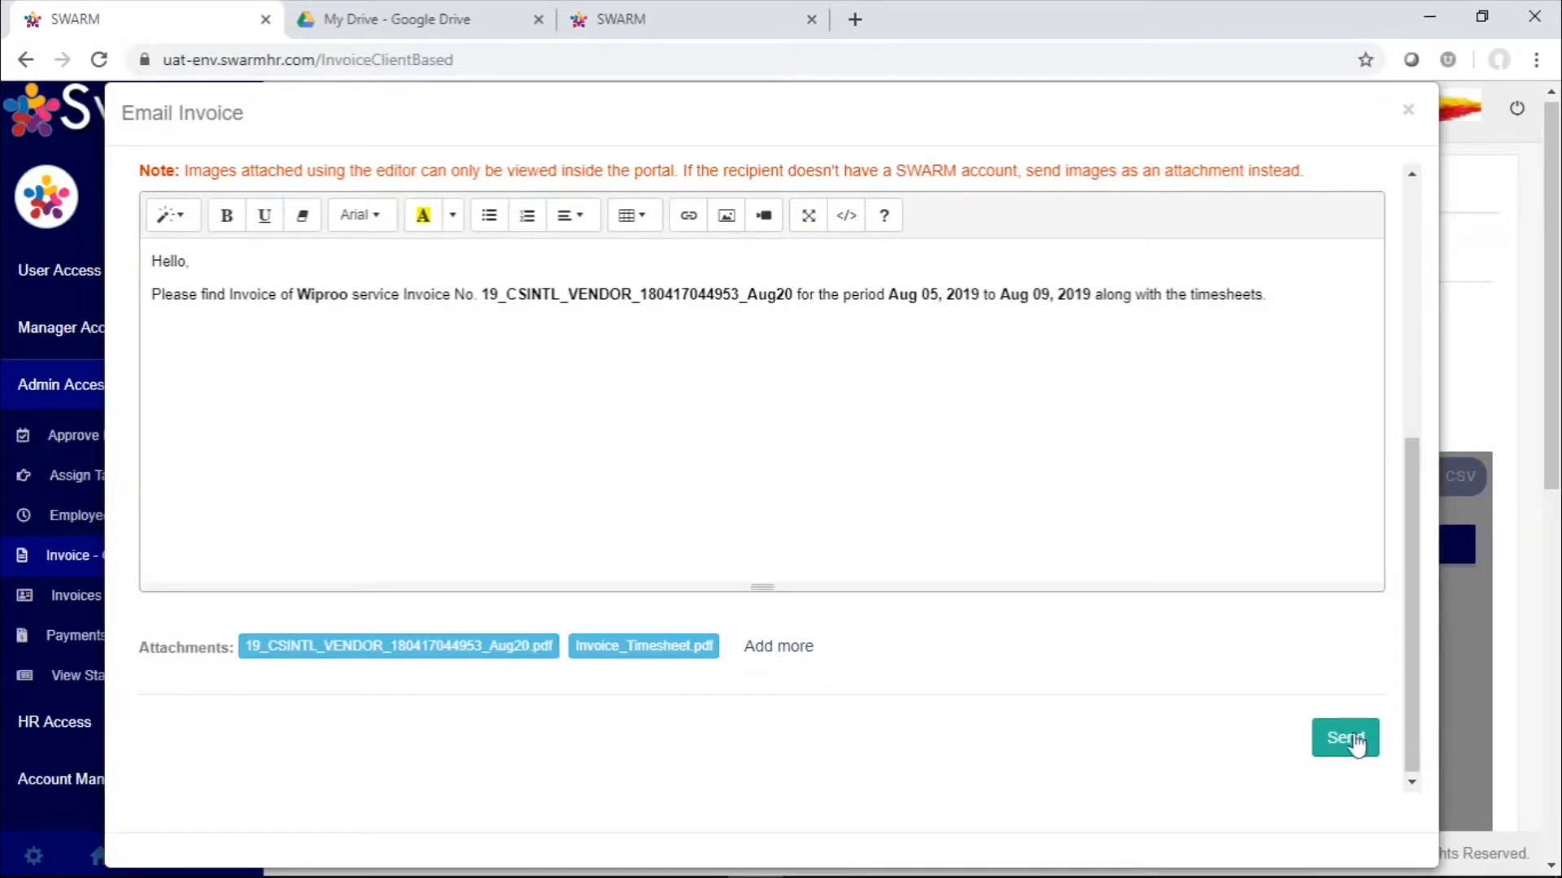
scroll(1298, 716, "up", 6)
scroll(1298, 716, "down", 6)
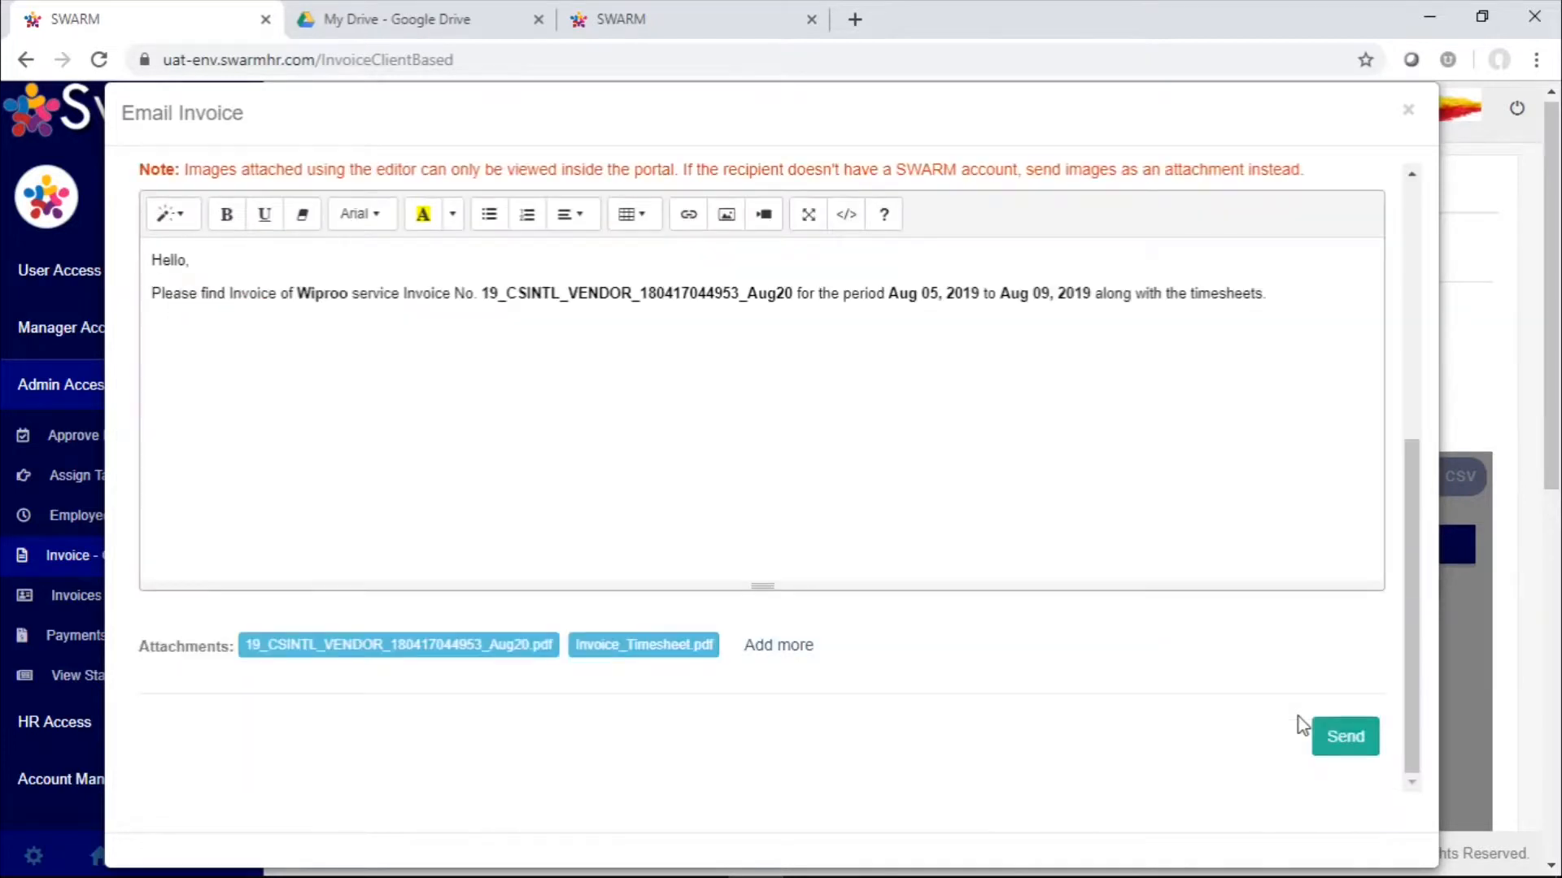
left_click(1352, 732)
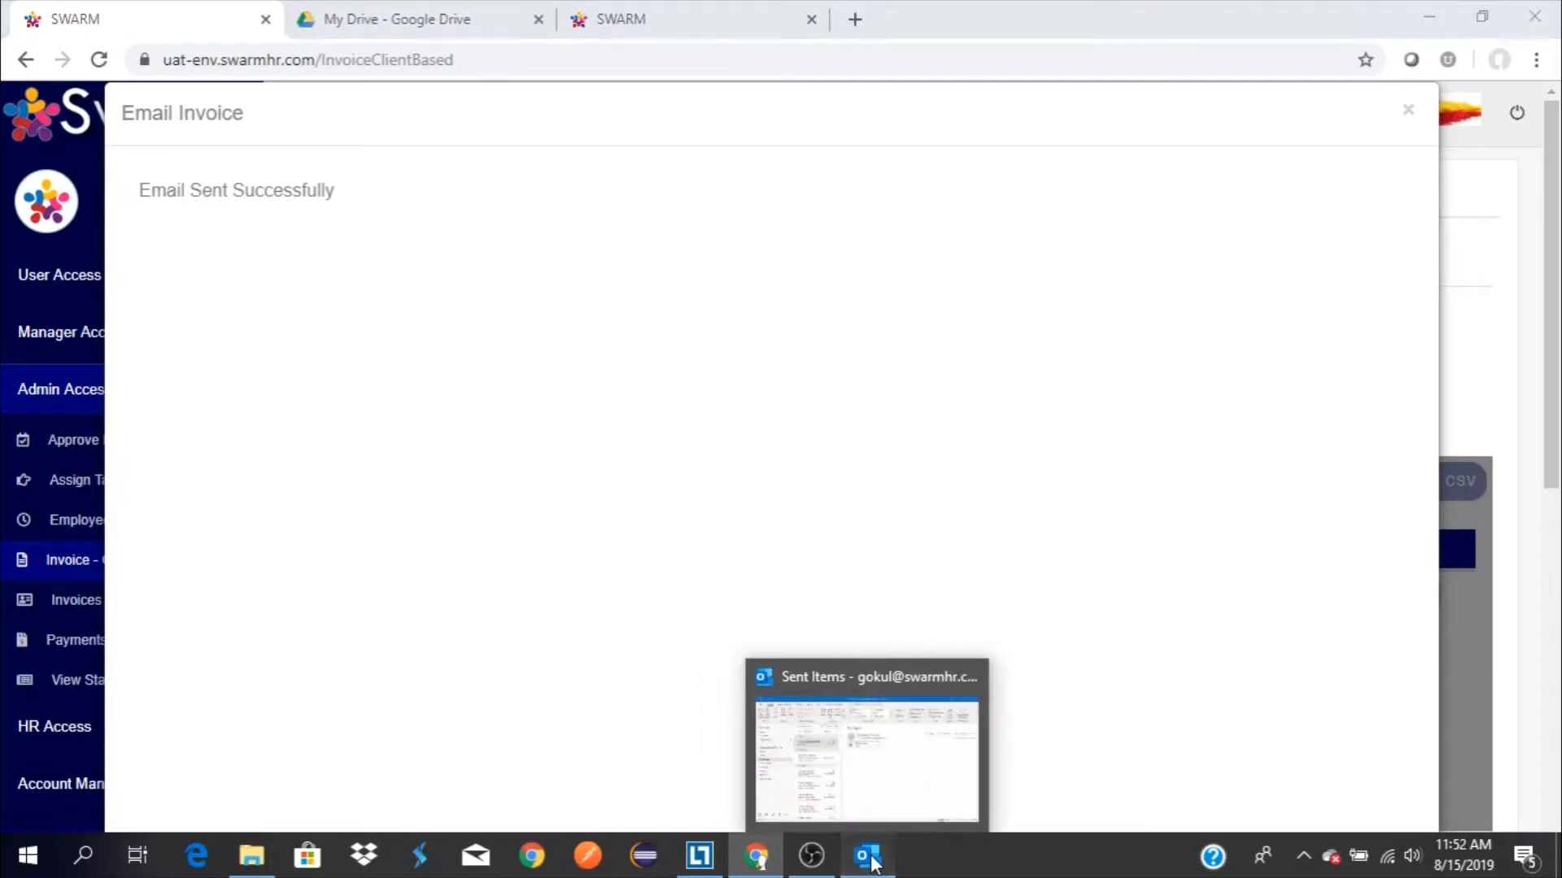
Switch to Outlook and refresh the Inbox to check for the emailed invoice
left_click(868, 861)
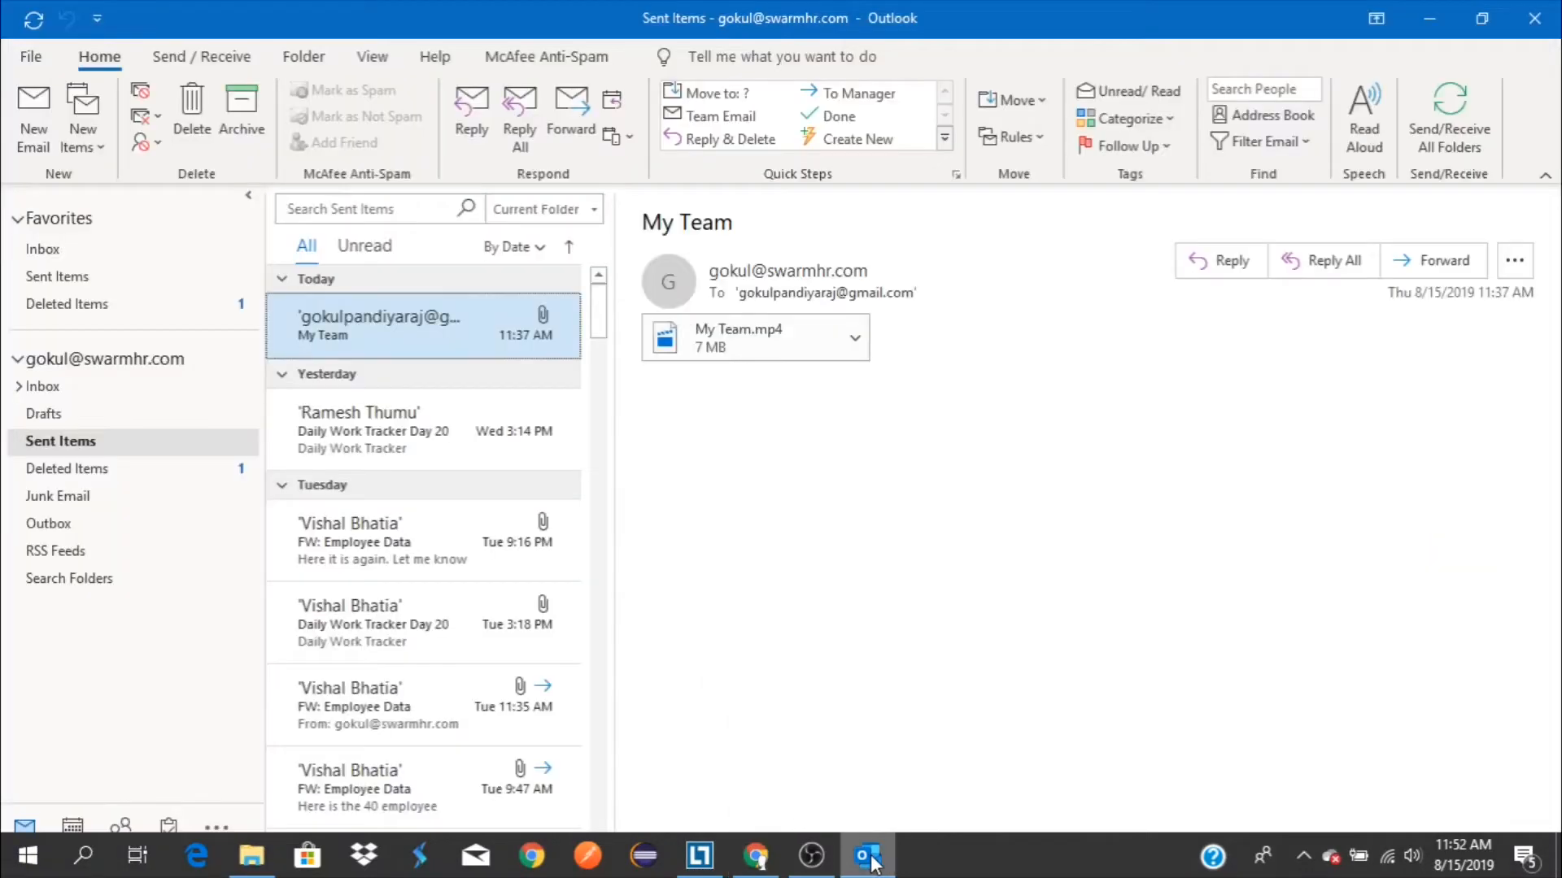
left_click(131, 250)
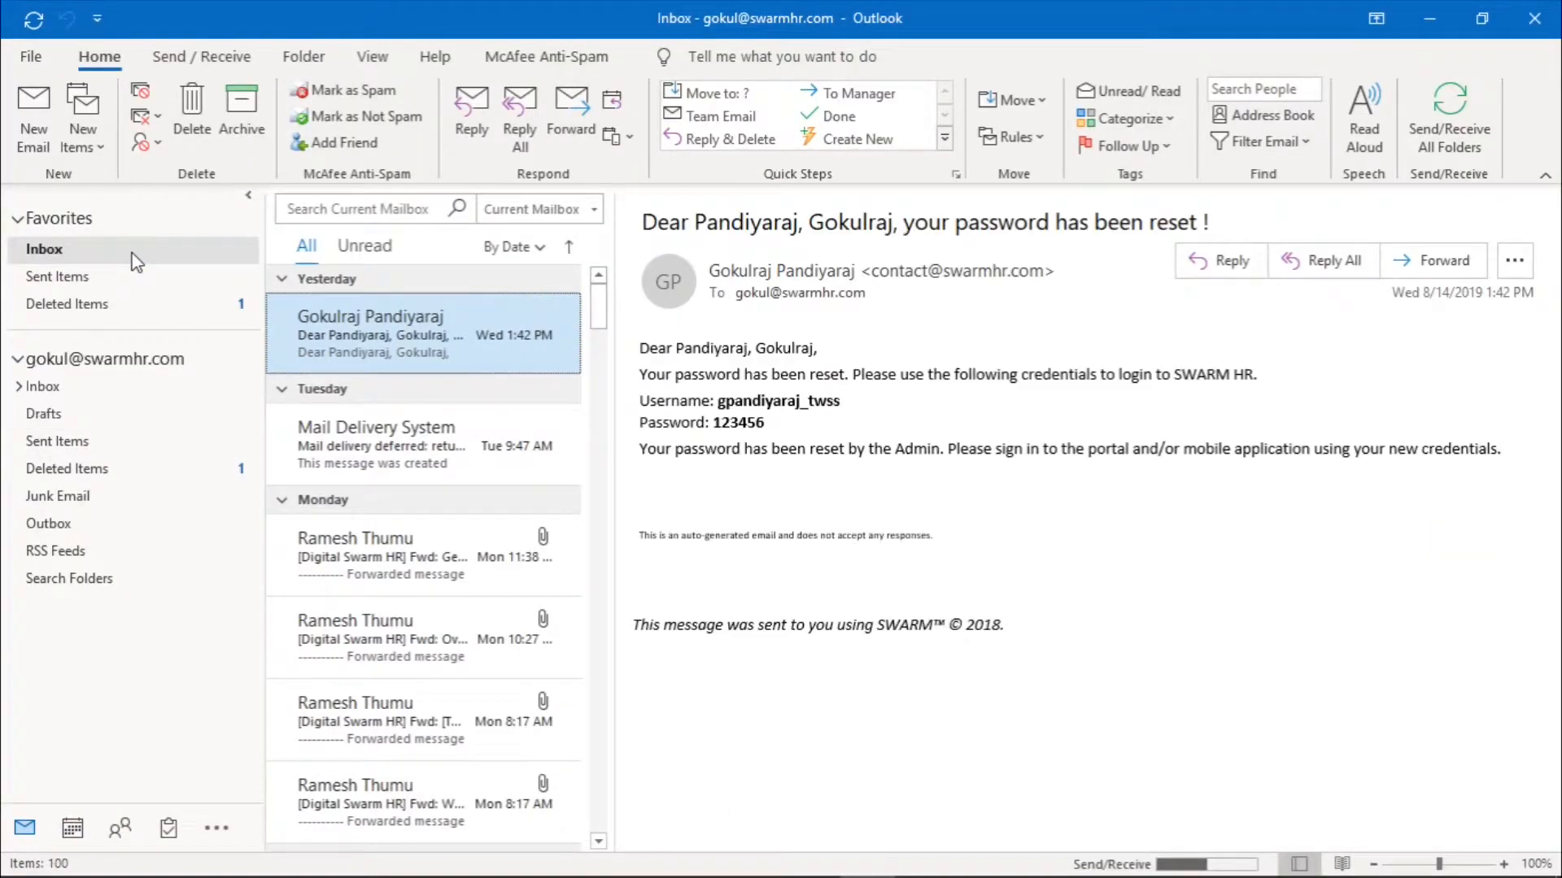
left_click(34, 19)
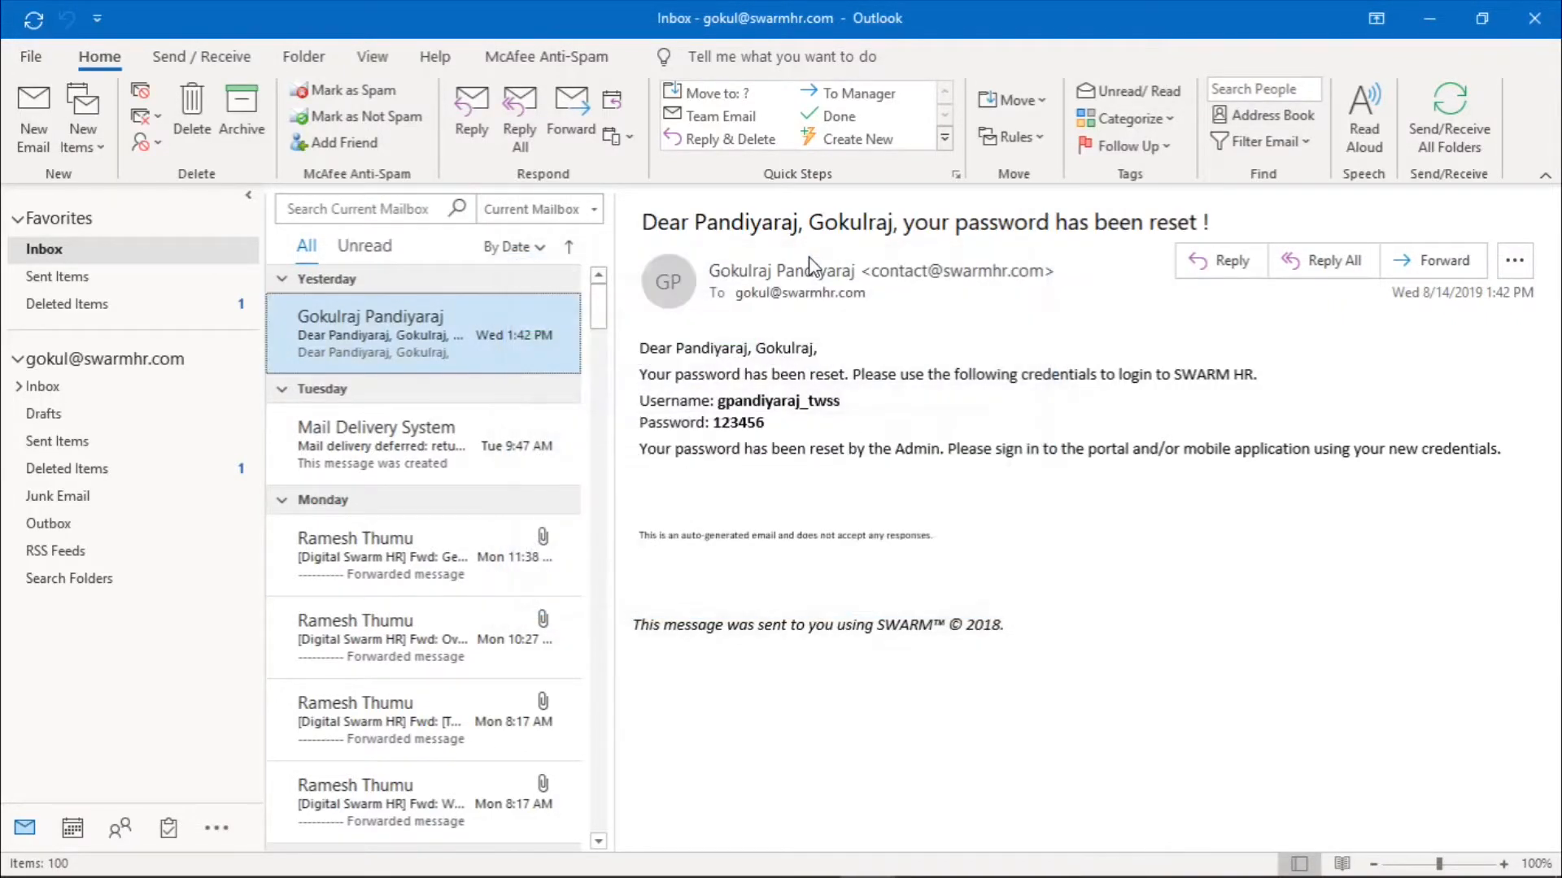
left_click(35, 21)
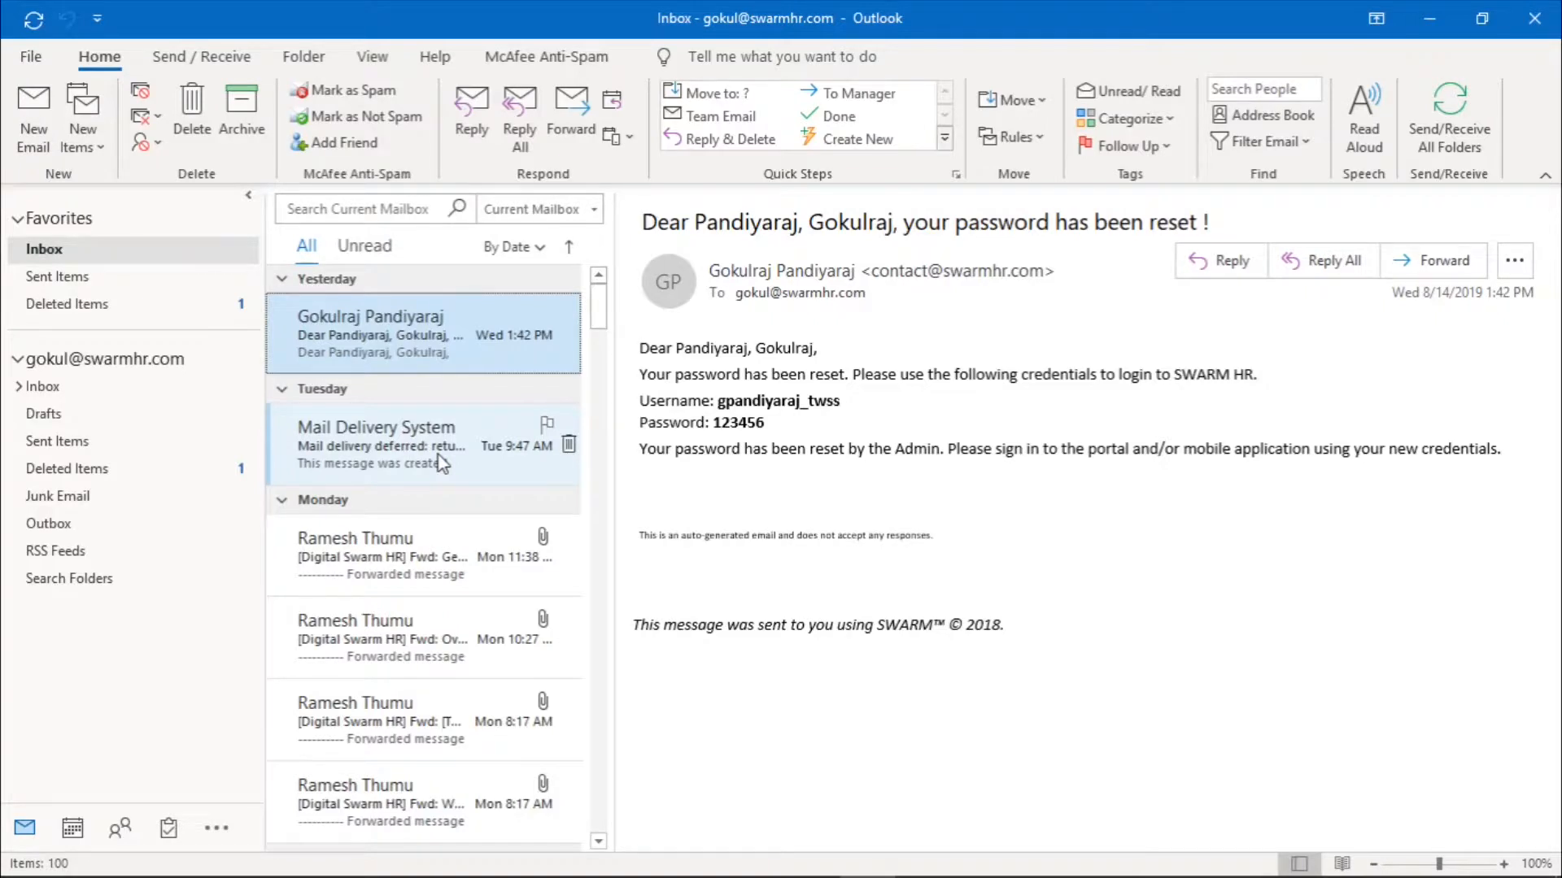
Return to SWARM in Chrome, close the Email Invoice window, and view the Wiproo invoice's email inbox
mouse_move(760, 872)
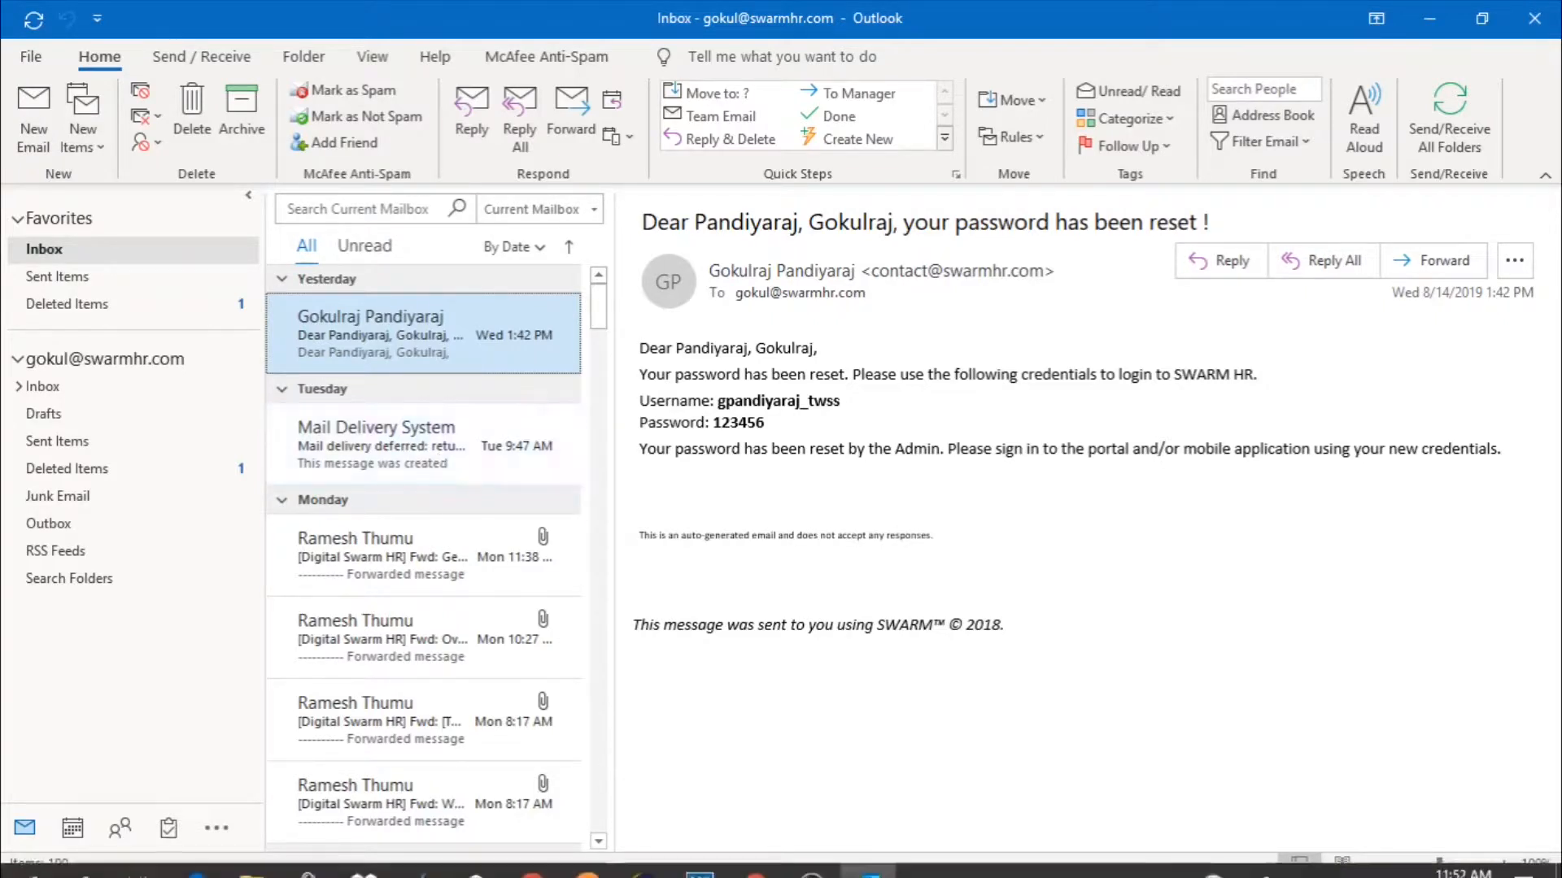
left_click(760, 862)
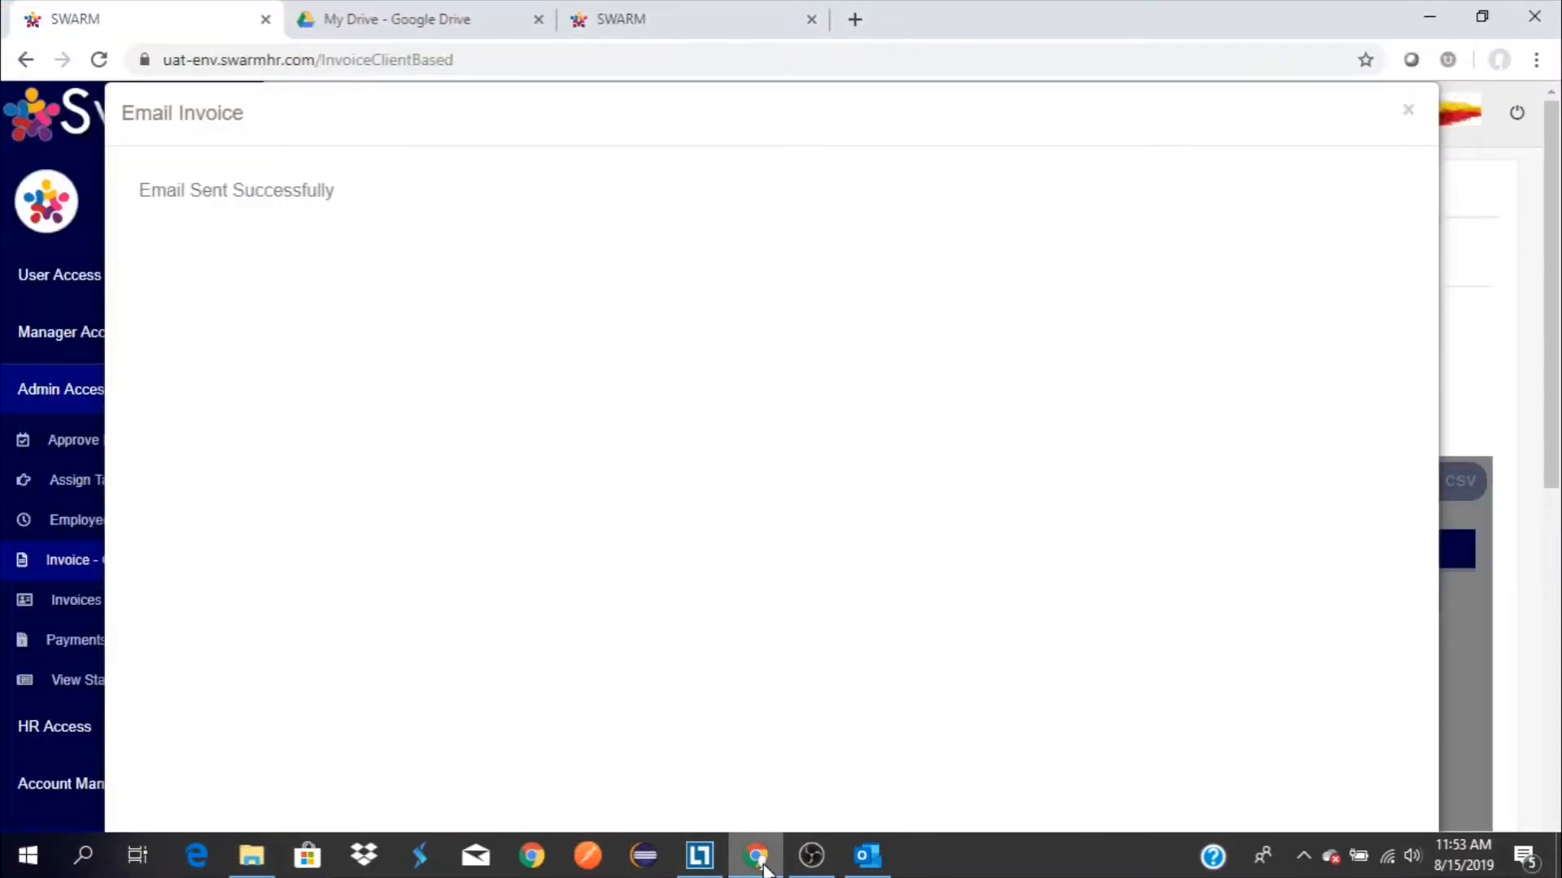
left_click(1405, 111)
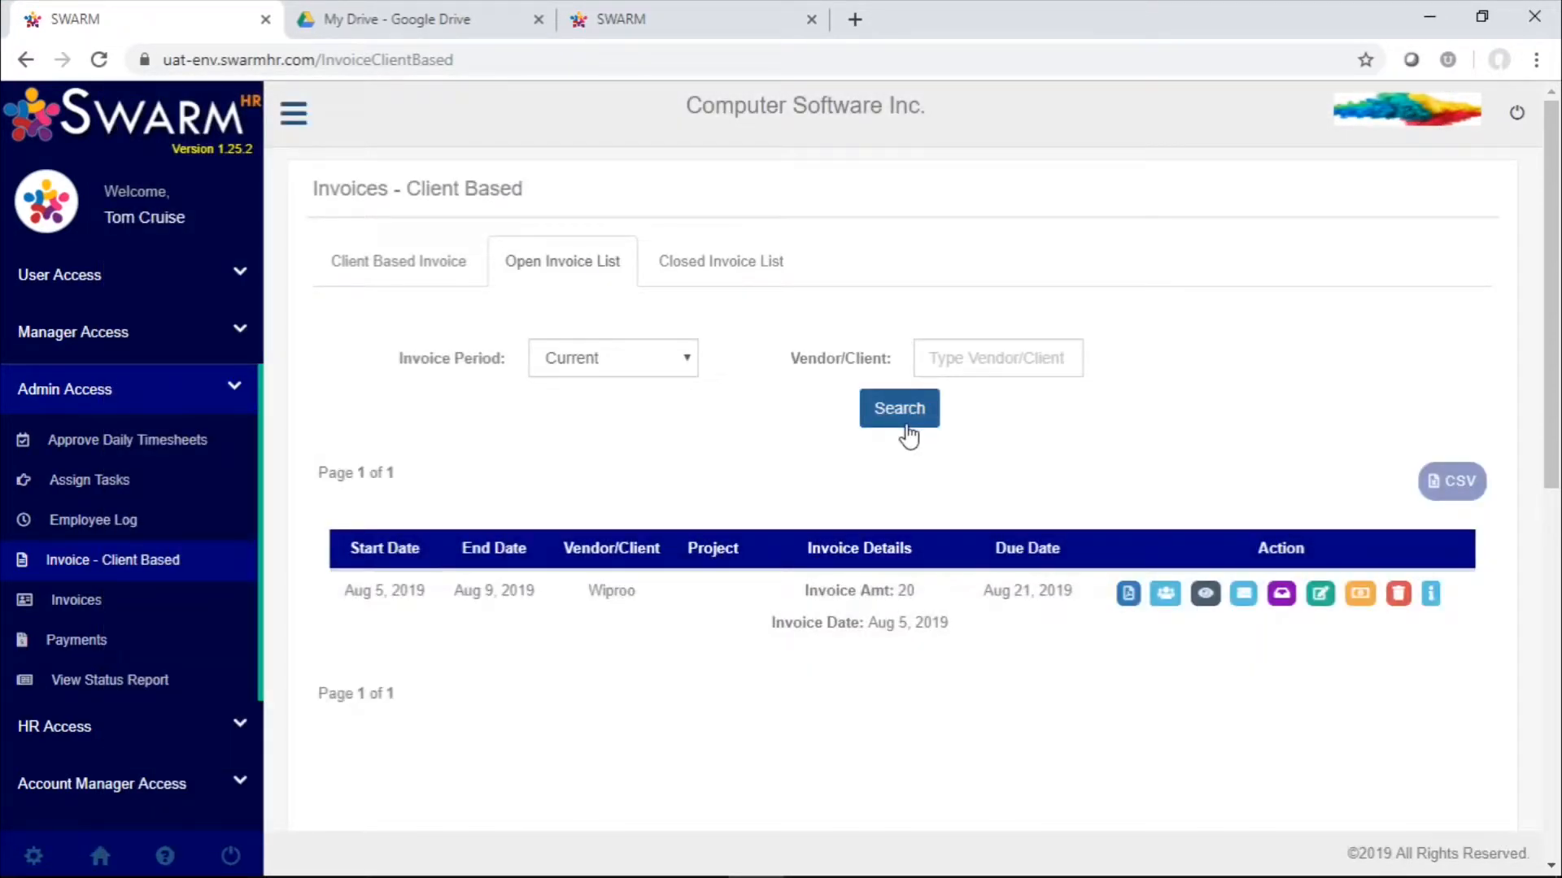
left_click(1283, 606)
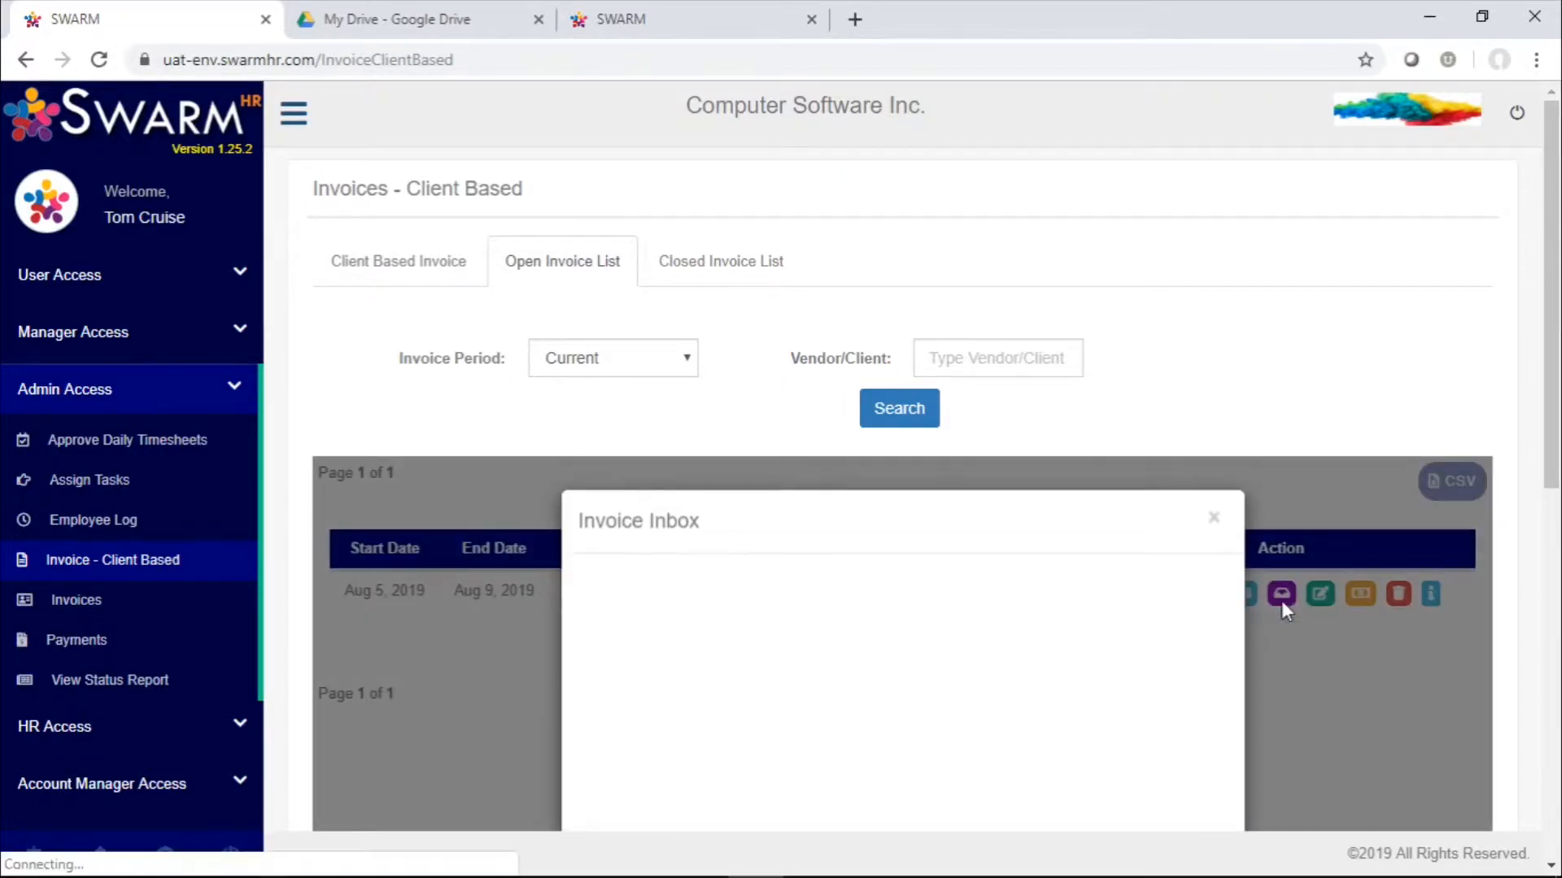
scroll(1285, 611, "down", 3)
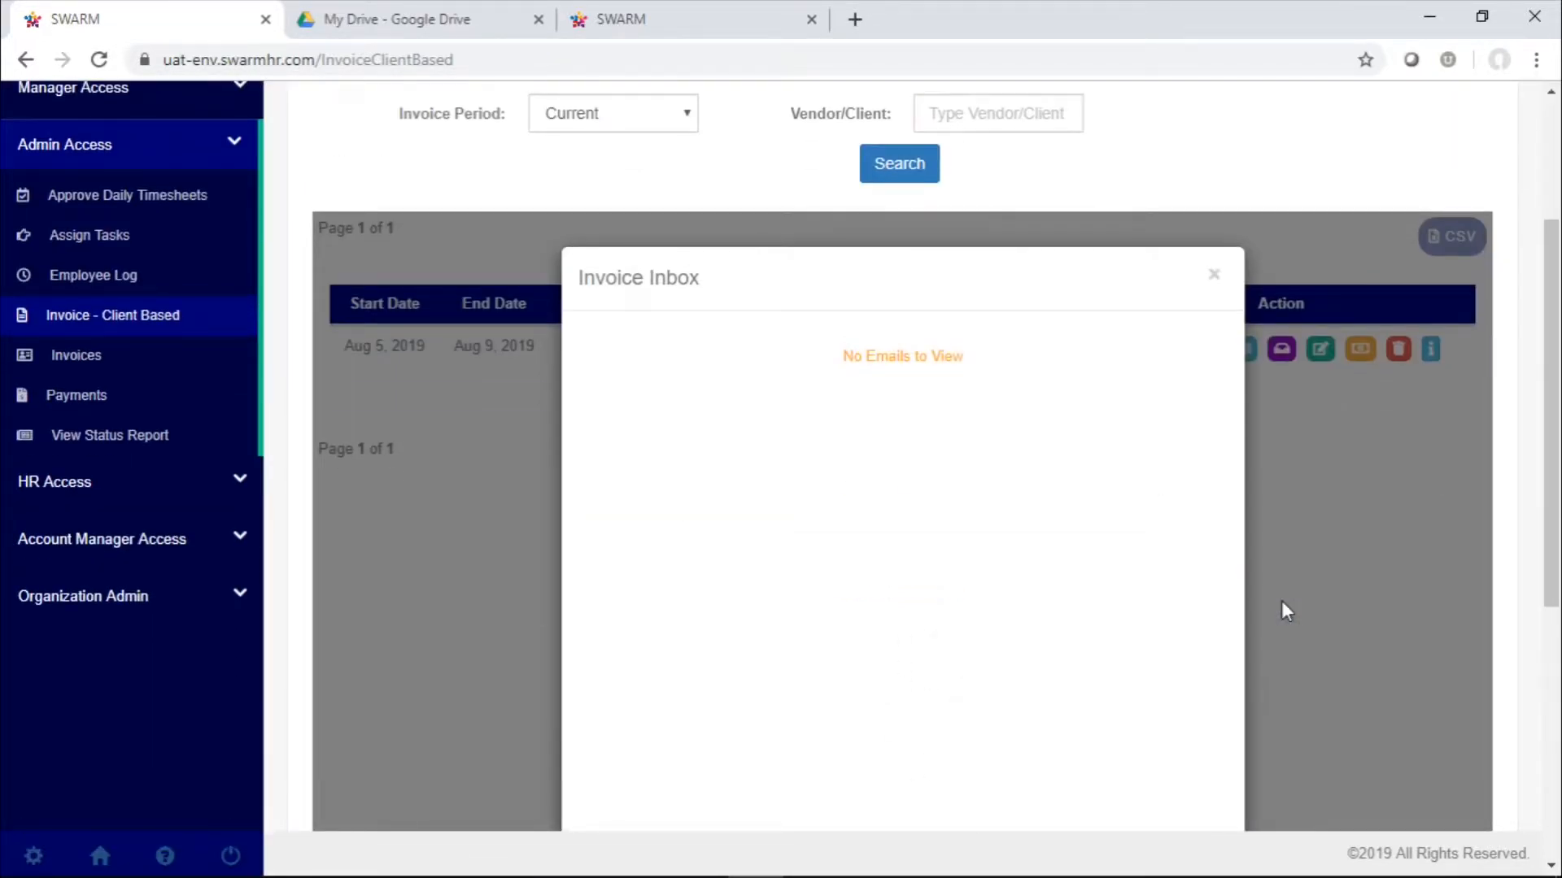
Close the Invoice Inbox, set the Wiproo invoice's total hours to 80 and save the invoice
scroll(1217, 426, "down", 5)
scroll(1216, 426, "up", 7)
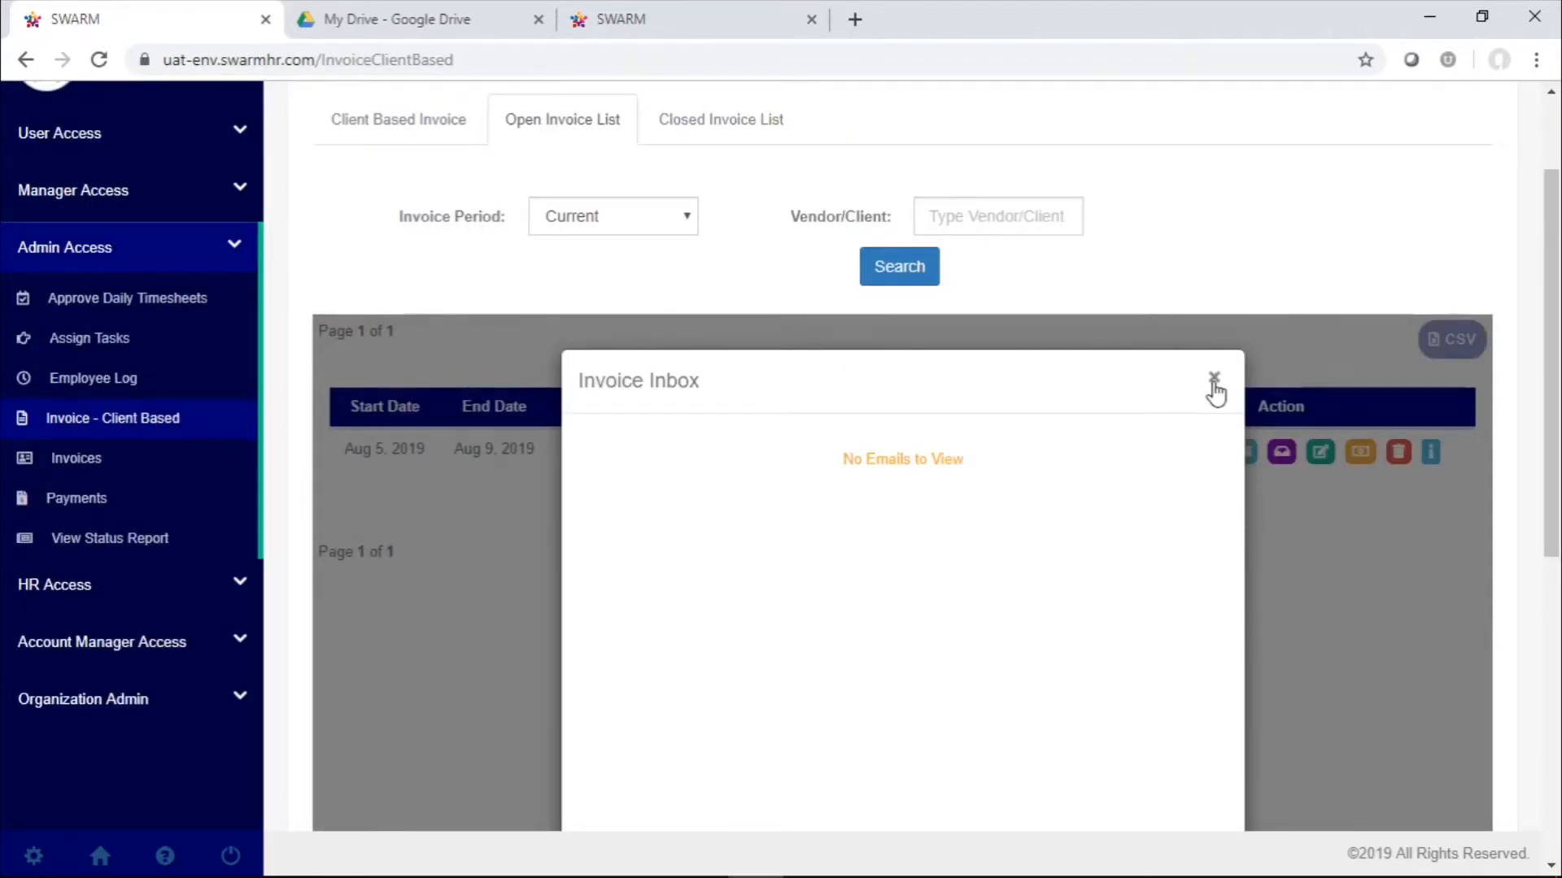
left_click(1214, 384)
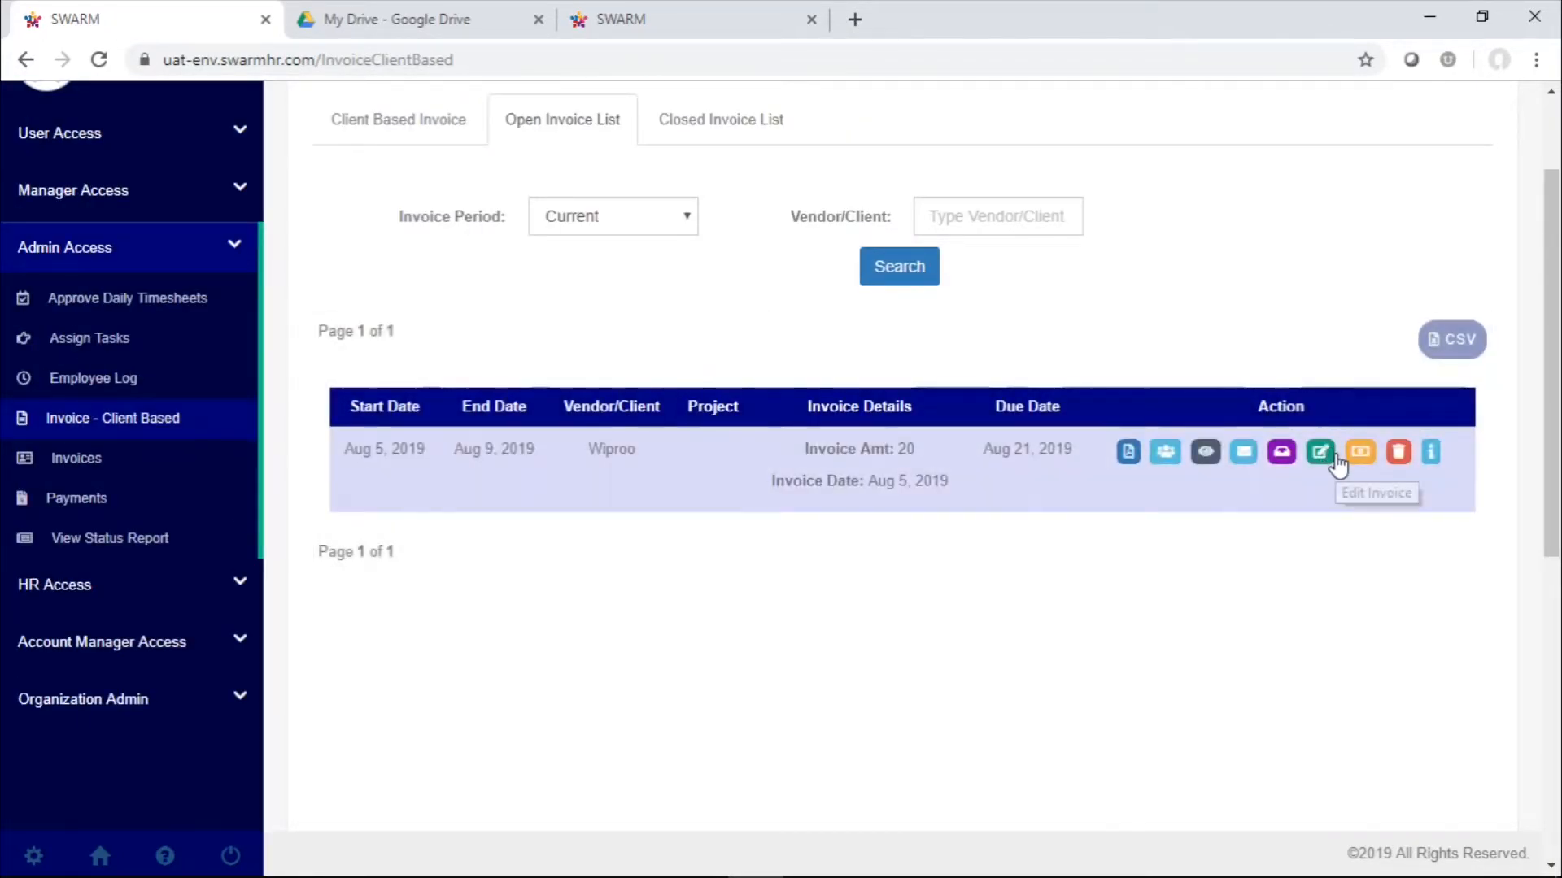
left_click(1325, 454)
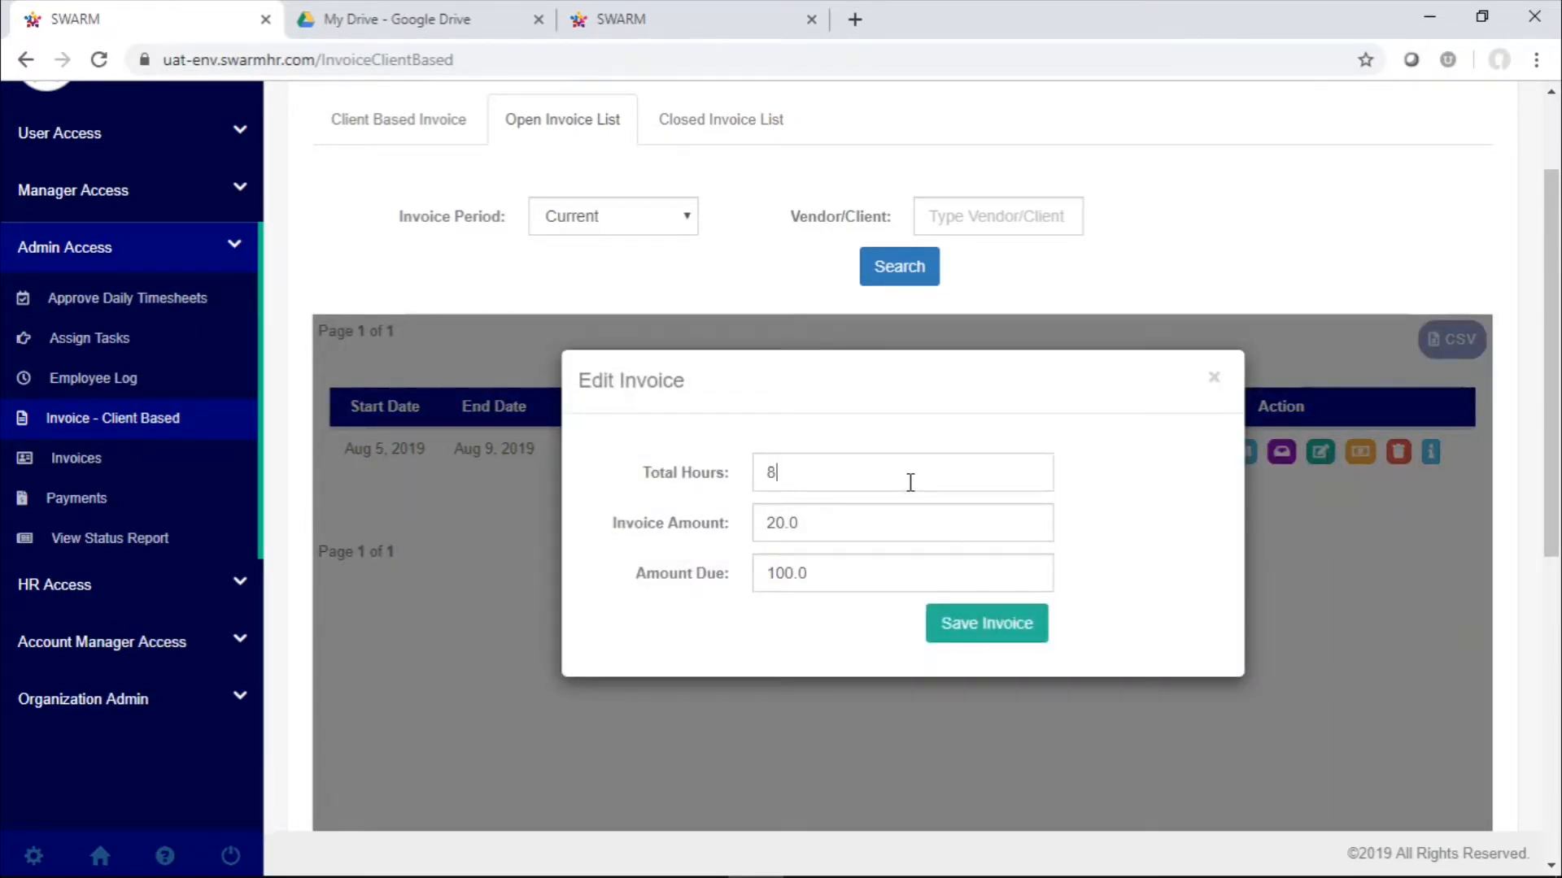
type("0")
left_click(980, 631)
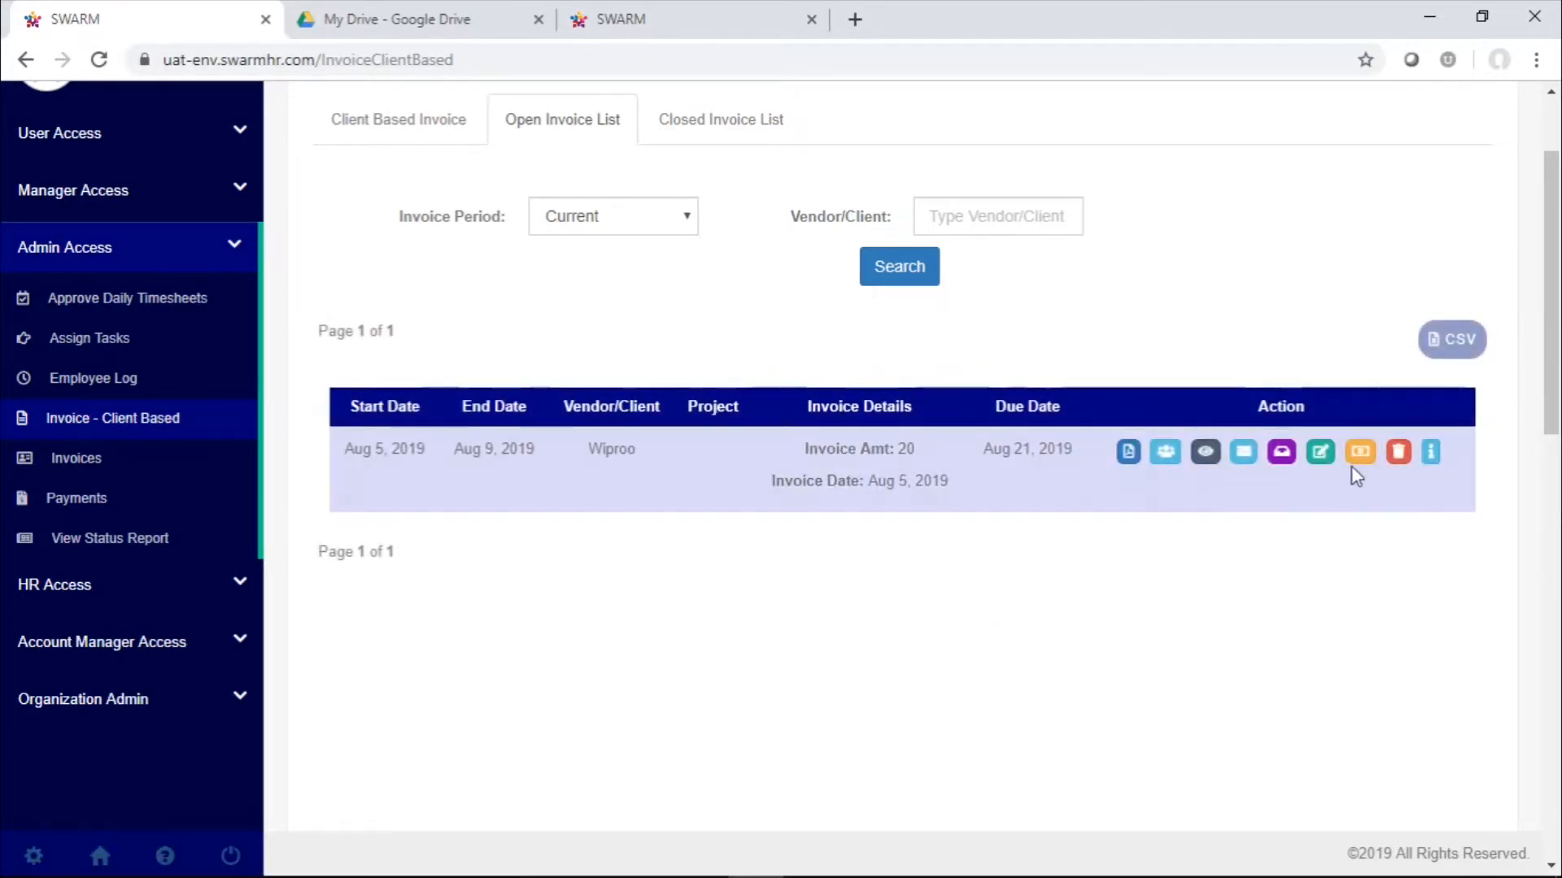
Start a new payment for the Wiproo invoice with an amount of 100 and payment type Cheque
left_click(1359, 454)
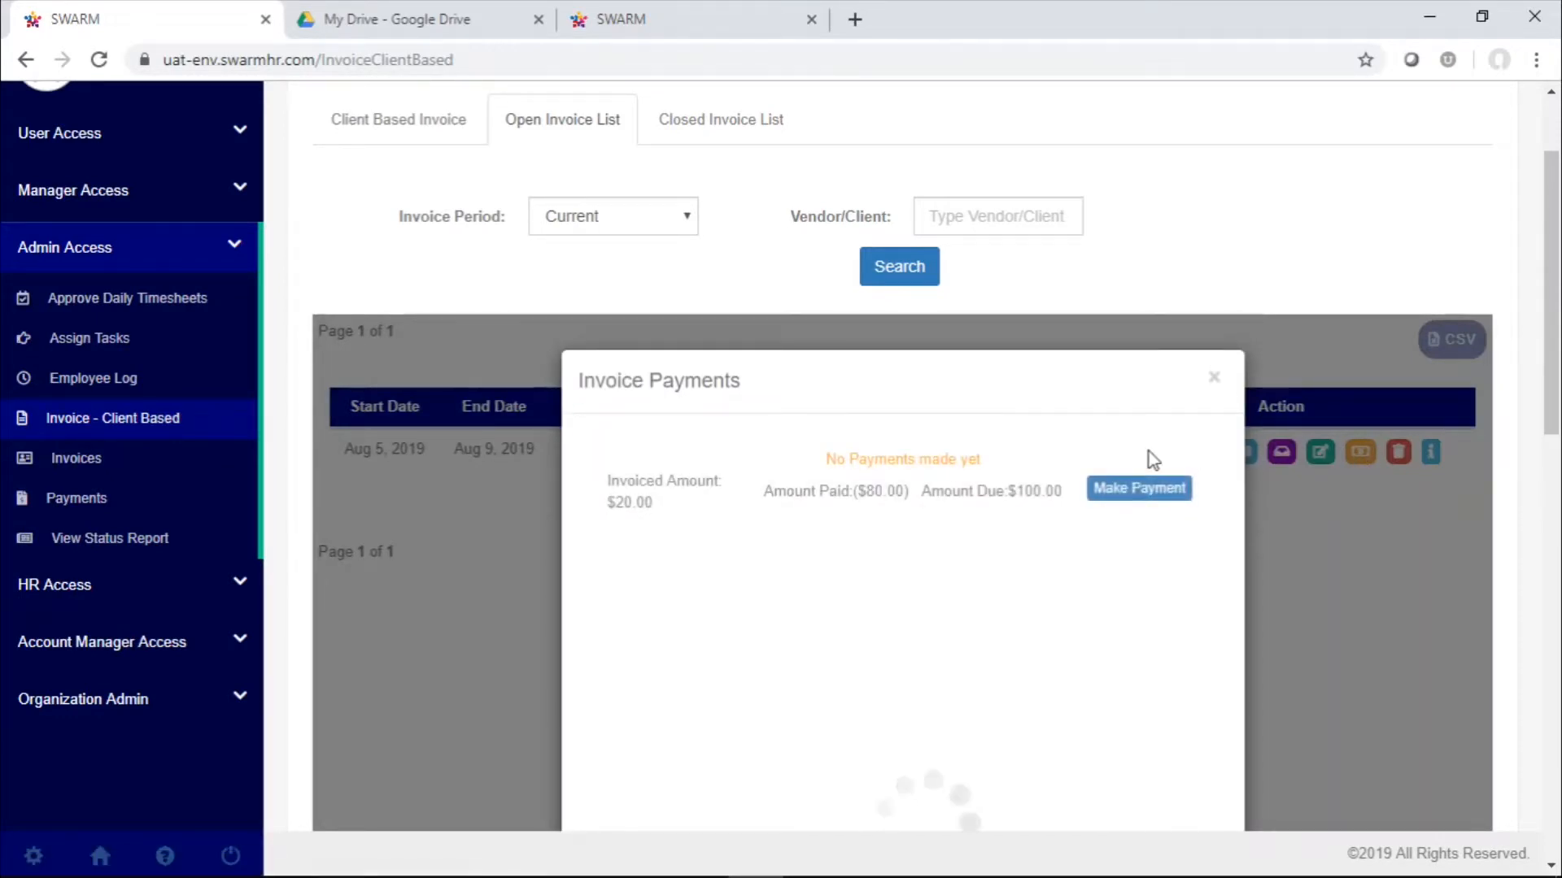
scroll(1149, 451, "down", 1)
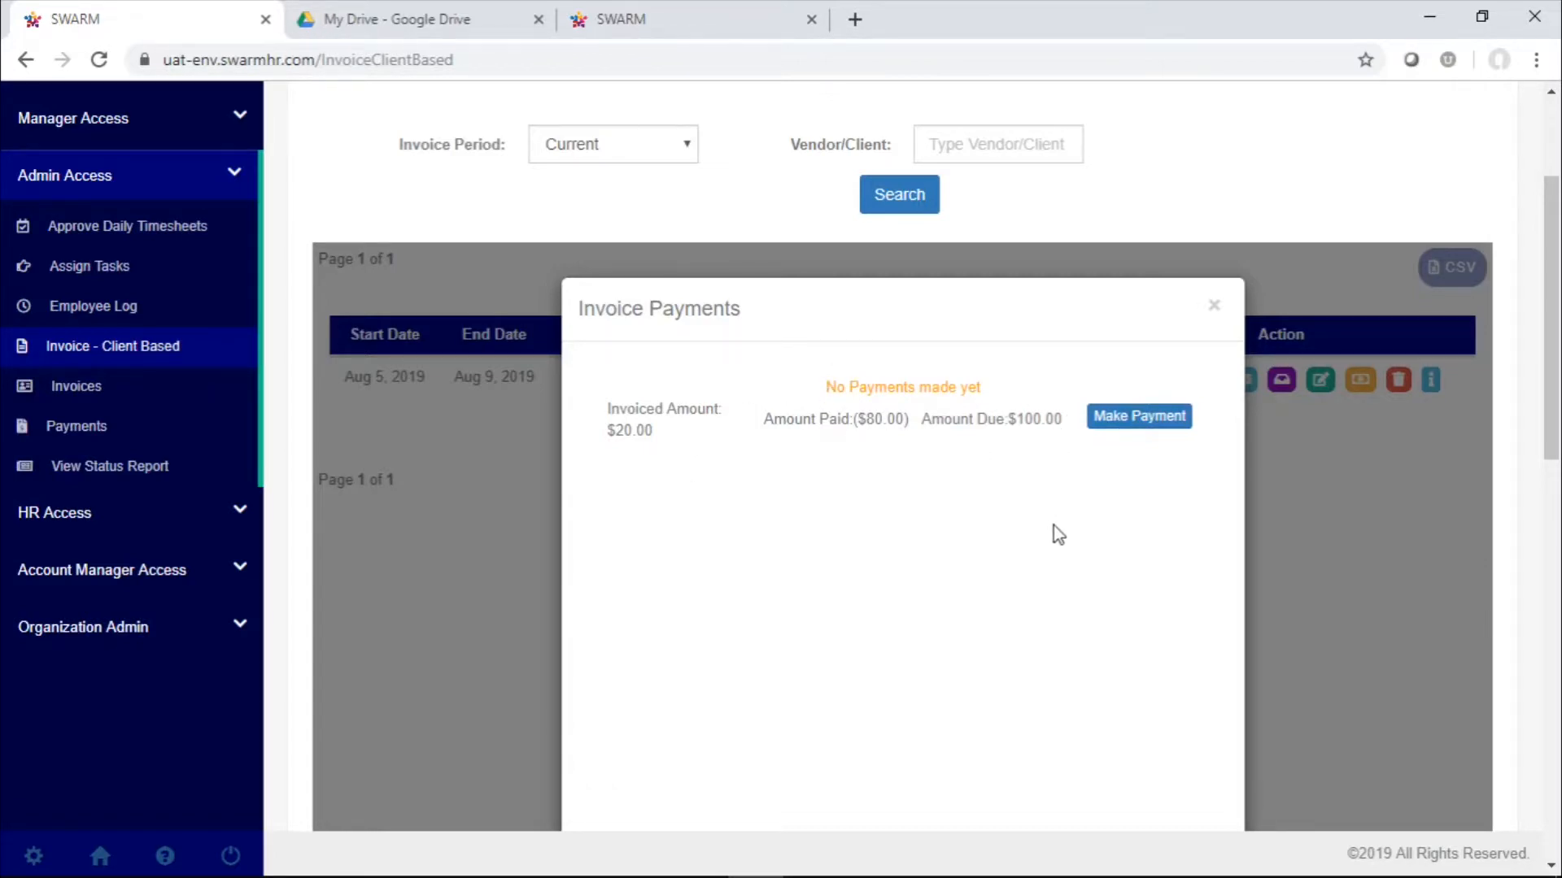
left_click(1181, 419)
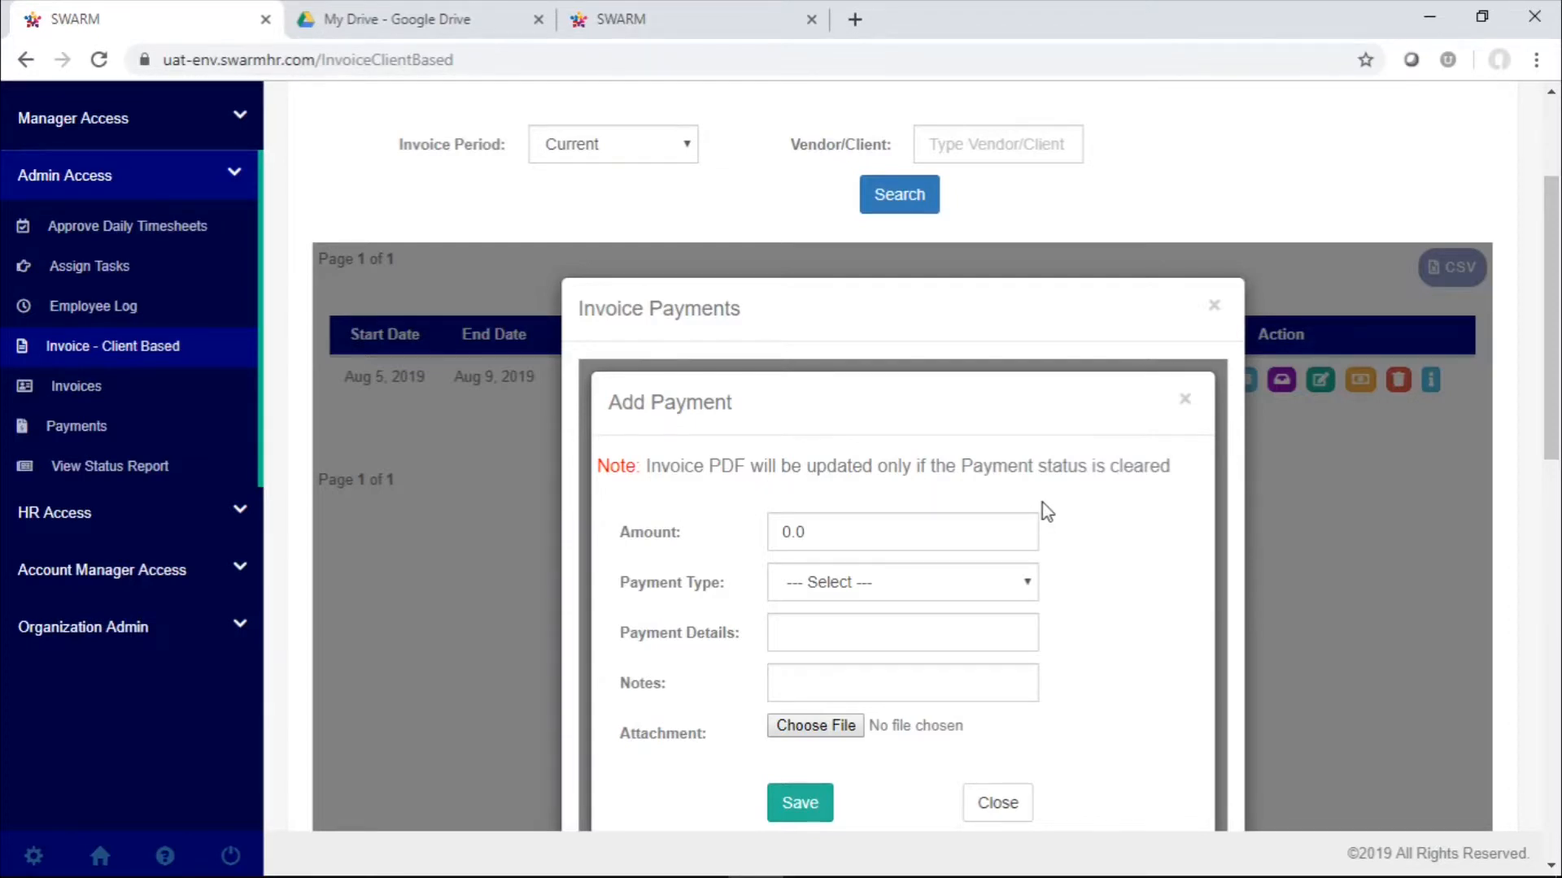
scroll(1042, 501, "down", 1)
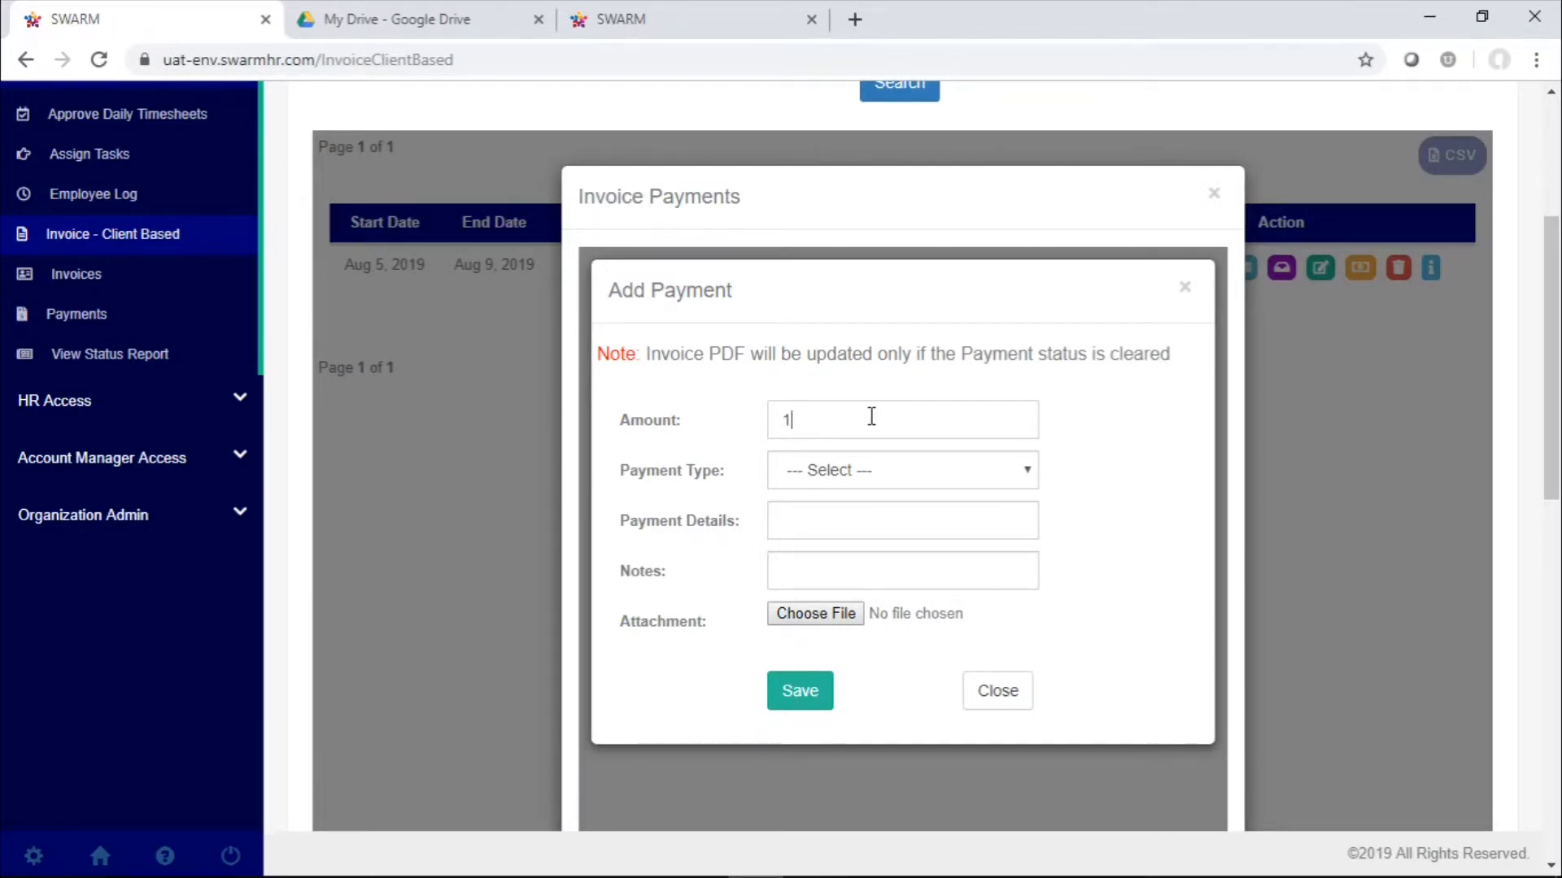
type("00")
left_click(919, 472)
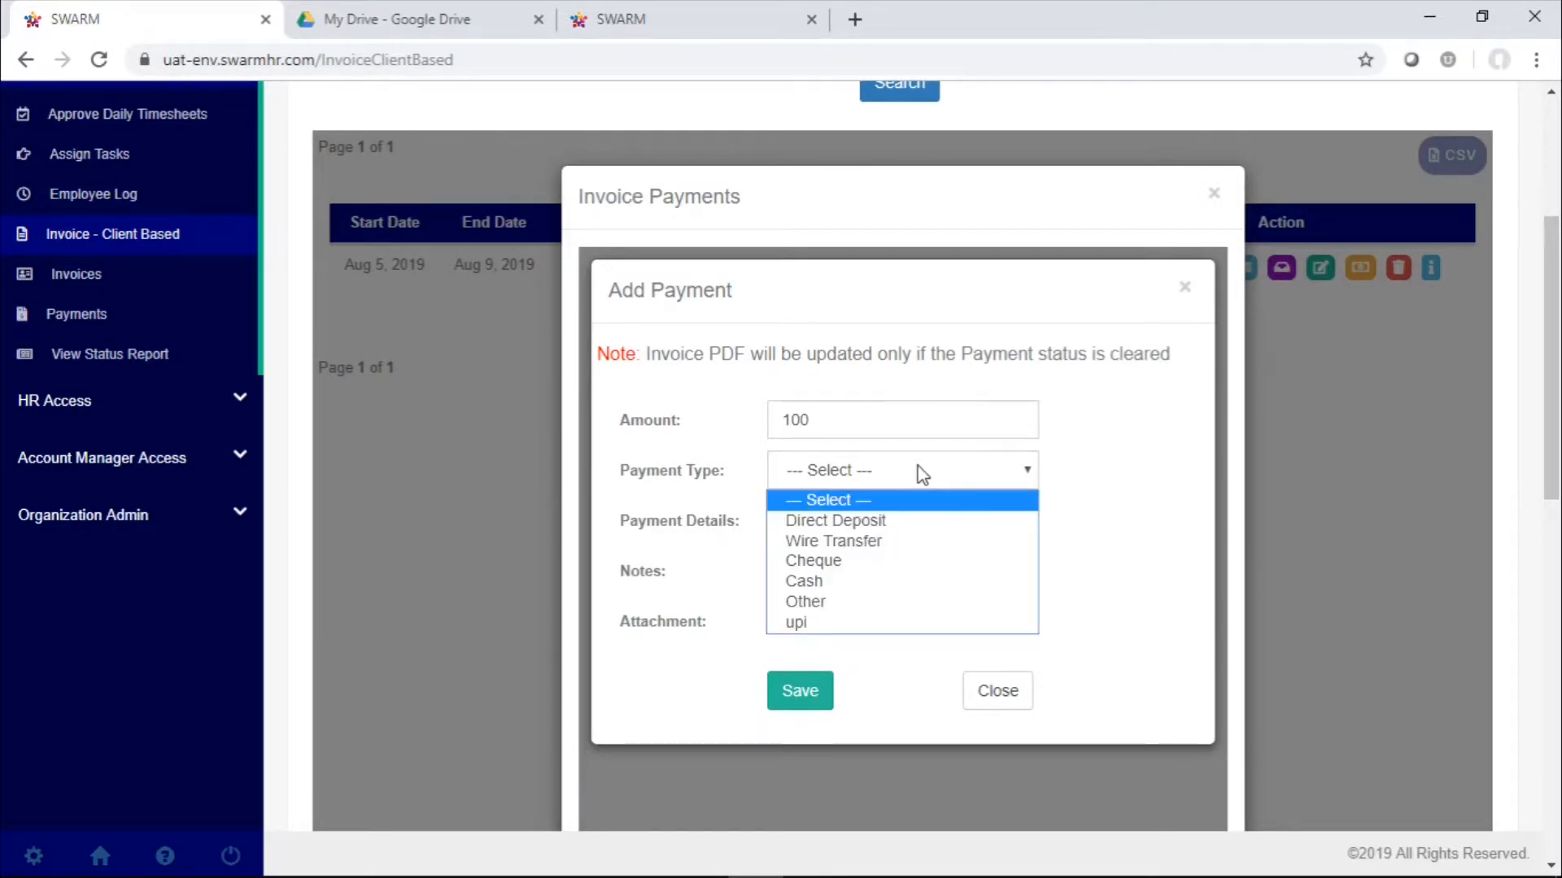
left_click(921, 563)
Enter "test detail" as the payment details and "test note" as the payment's notes
left_click(868, 516)
type("t")
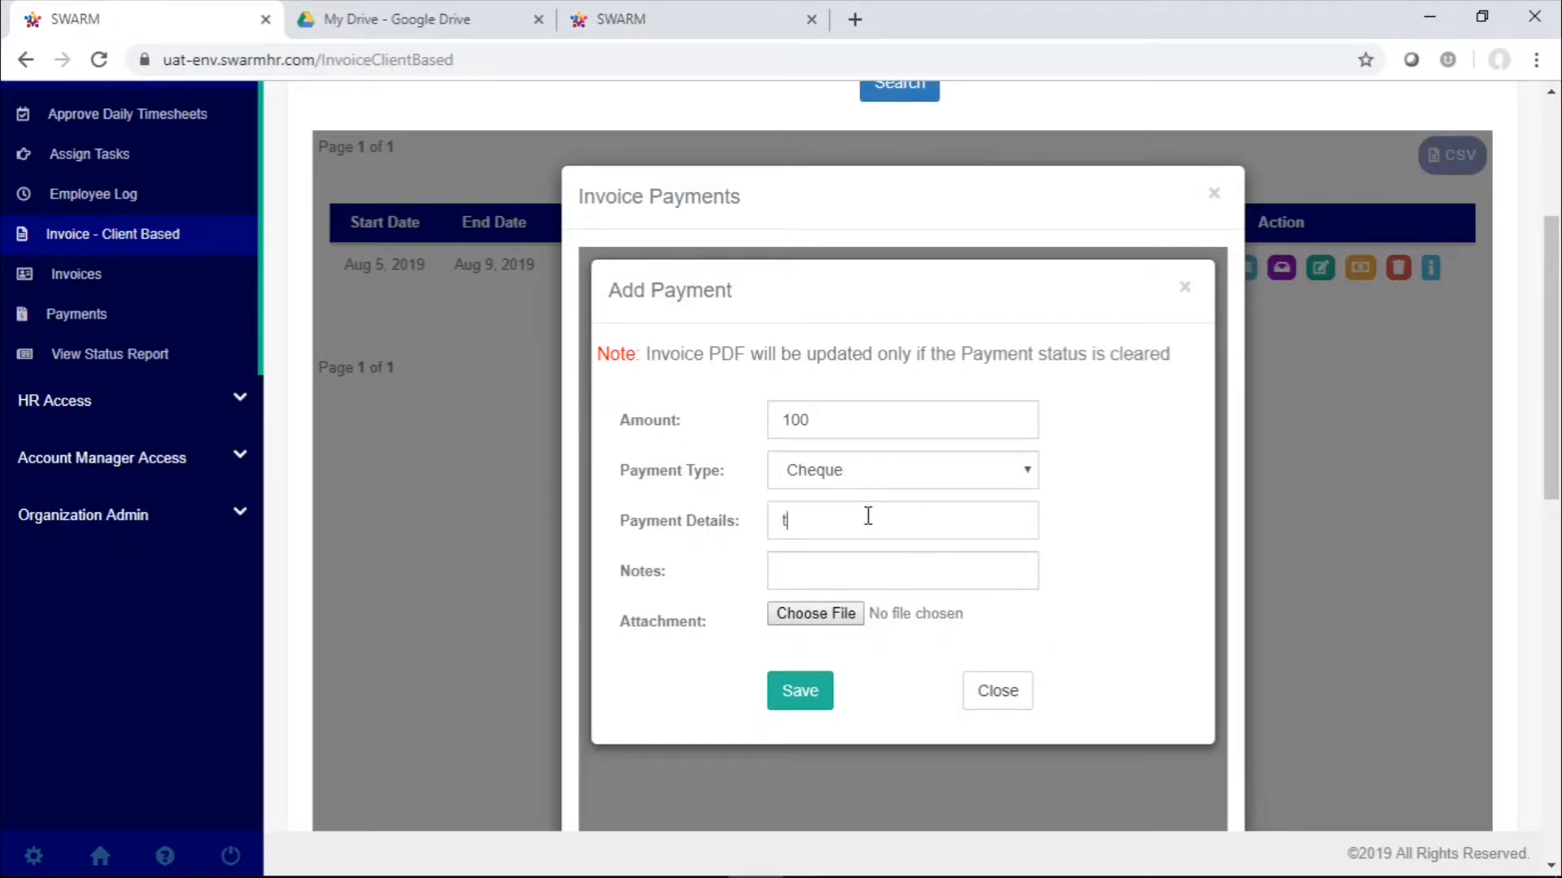
type("est")
type("detail")
left_click(910, 576)
type("test note")
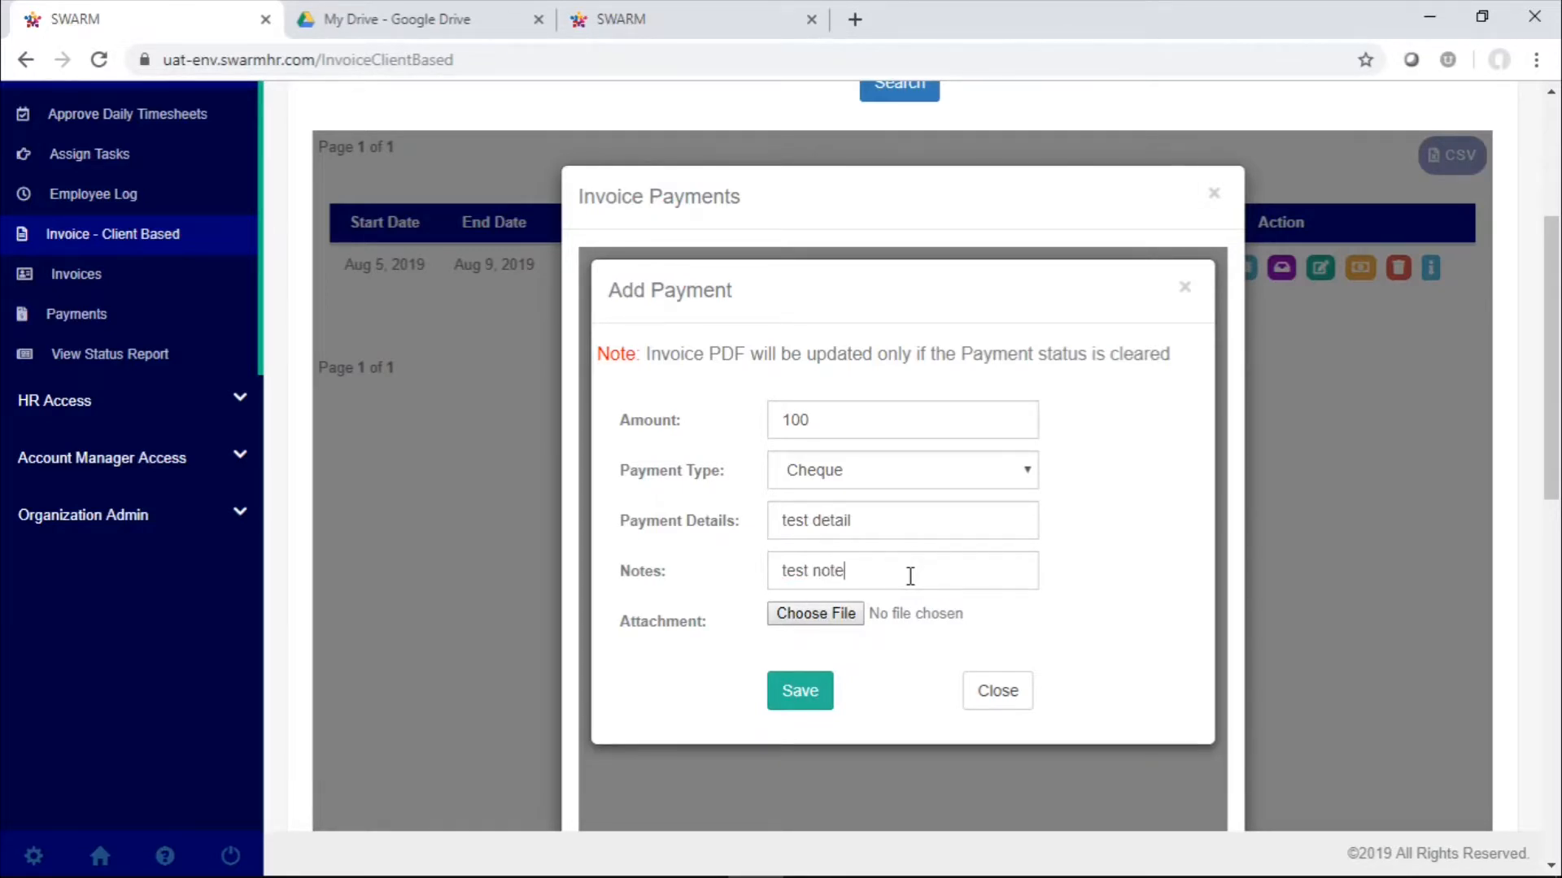
Attach the Capture.PNG image from the Desktop to the payment and save it
left_click(836, 615)
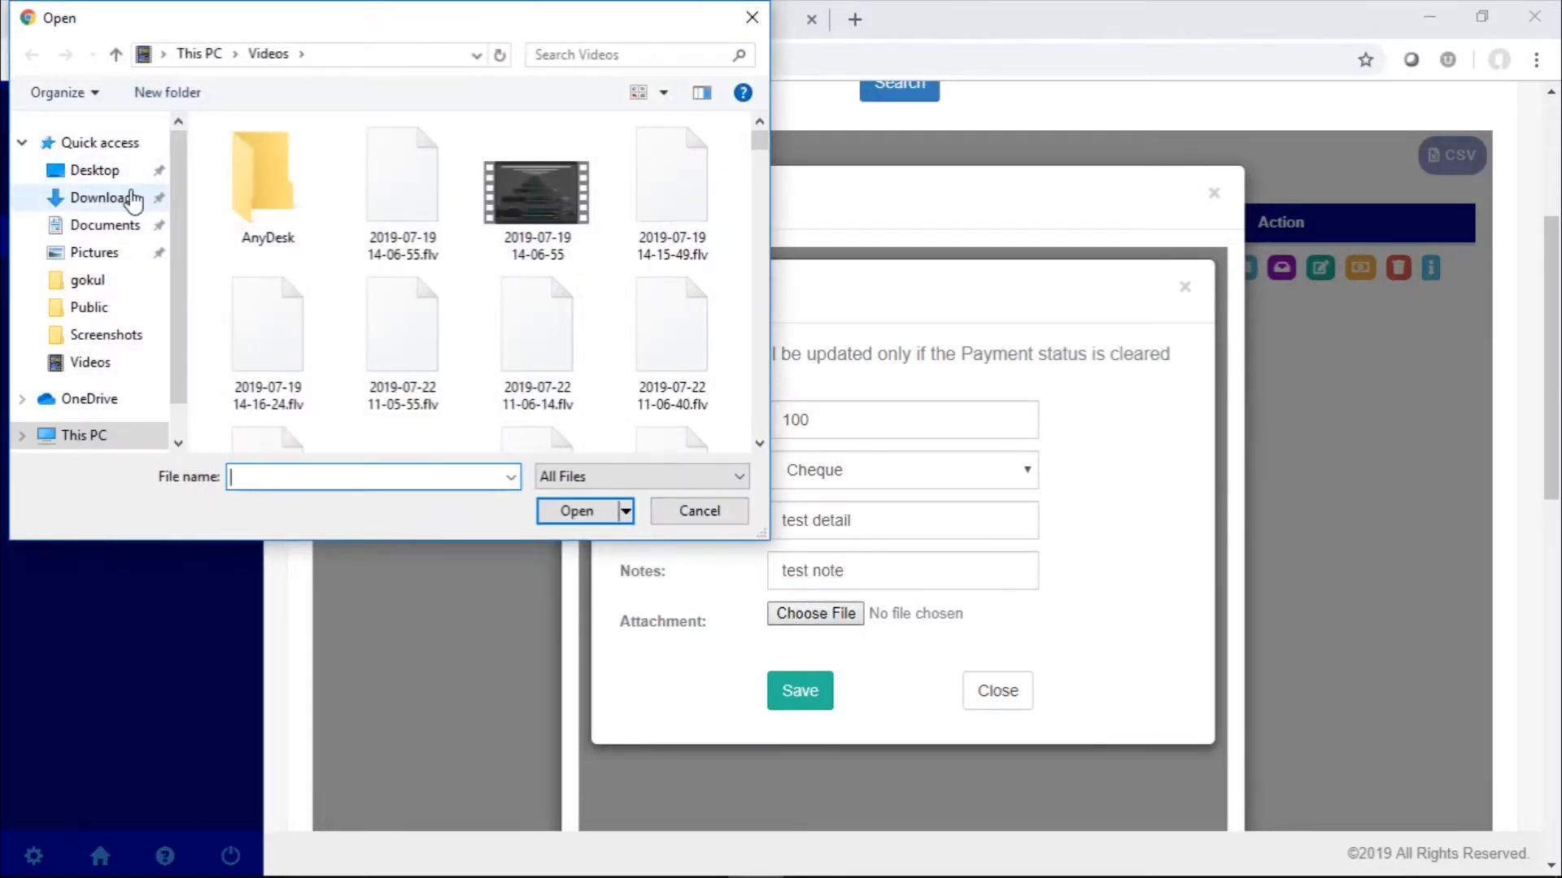
left_click(114, 169)
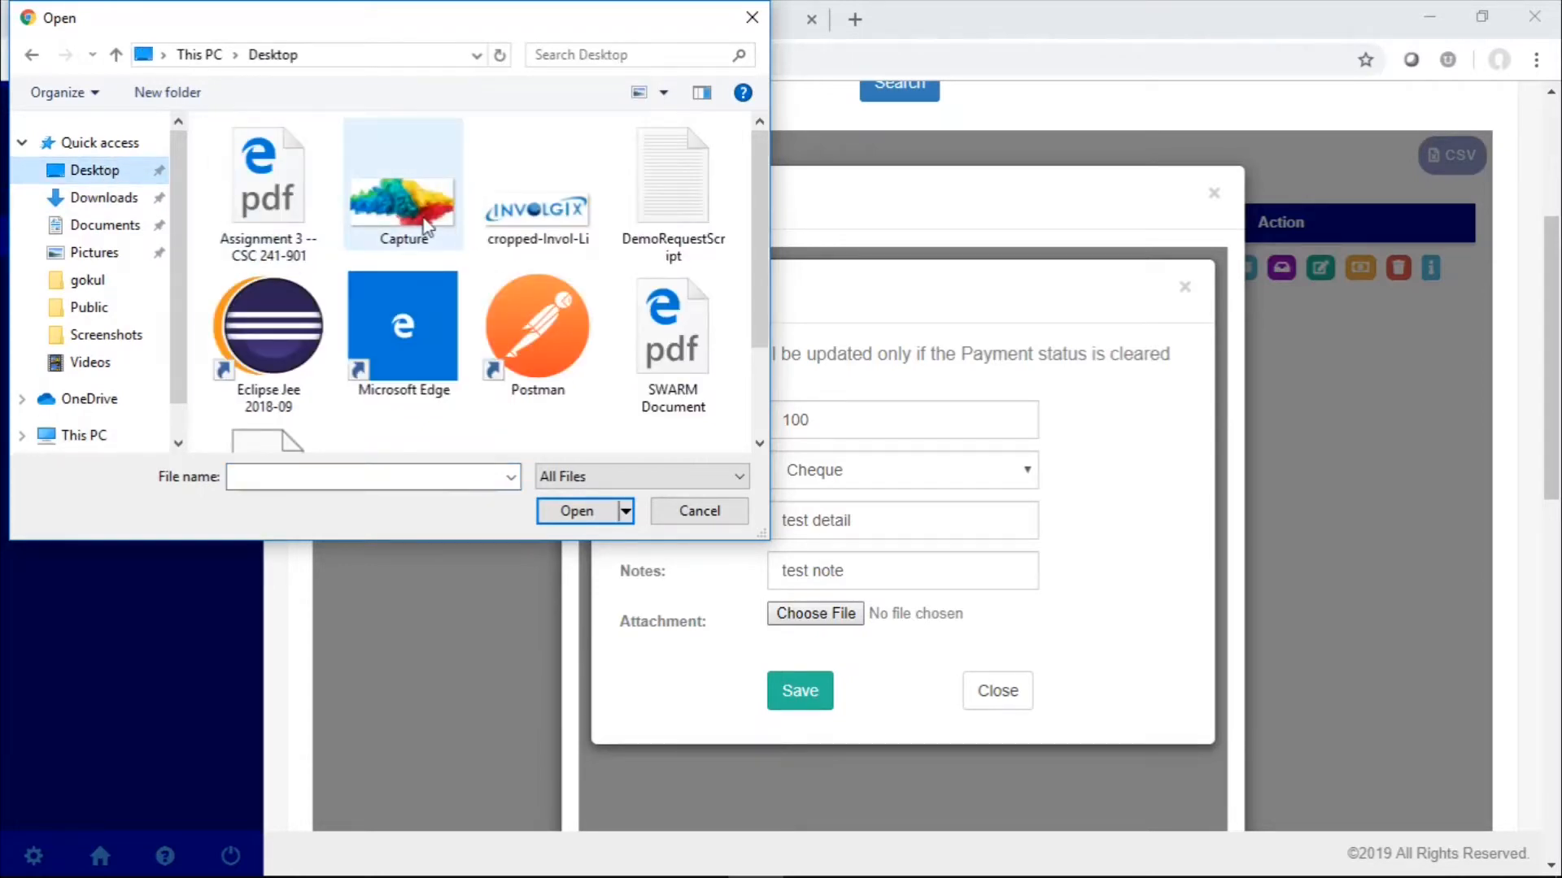
double_click(424, 225)
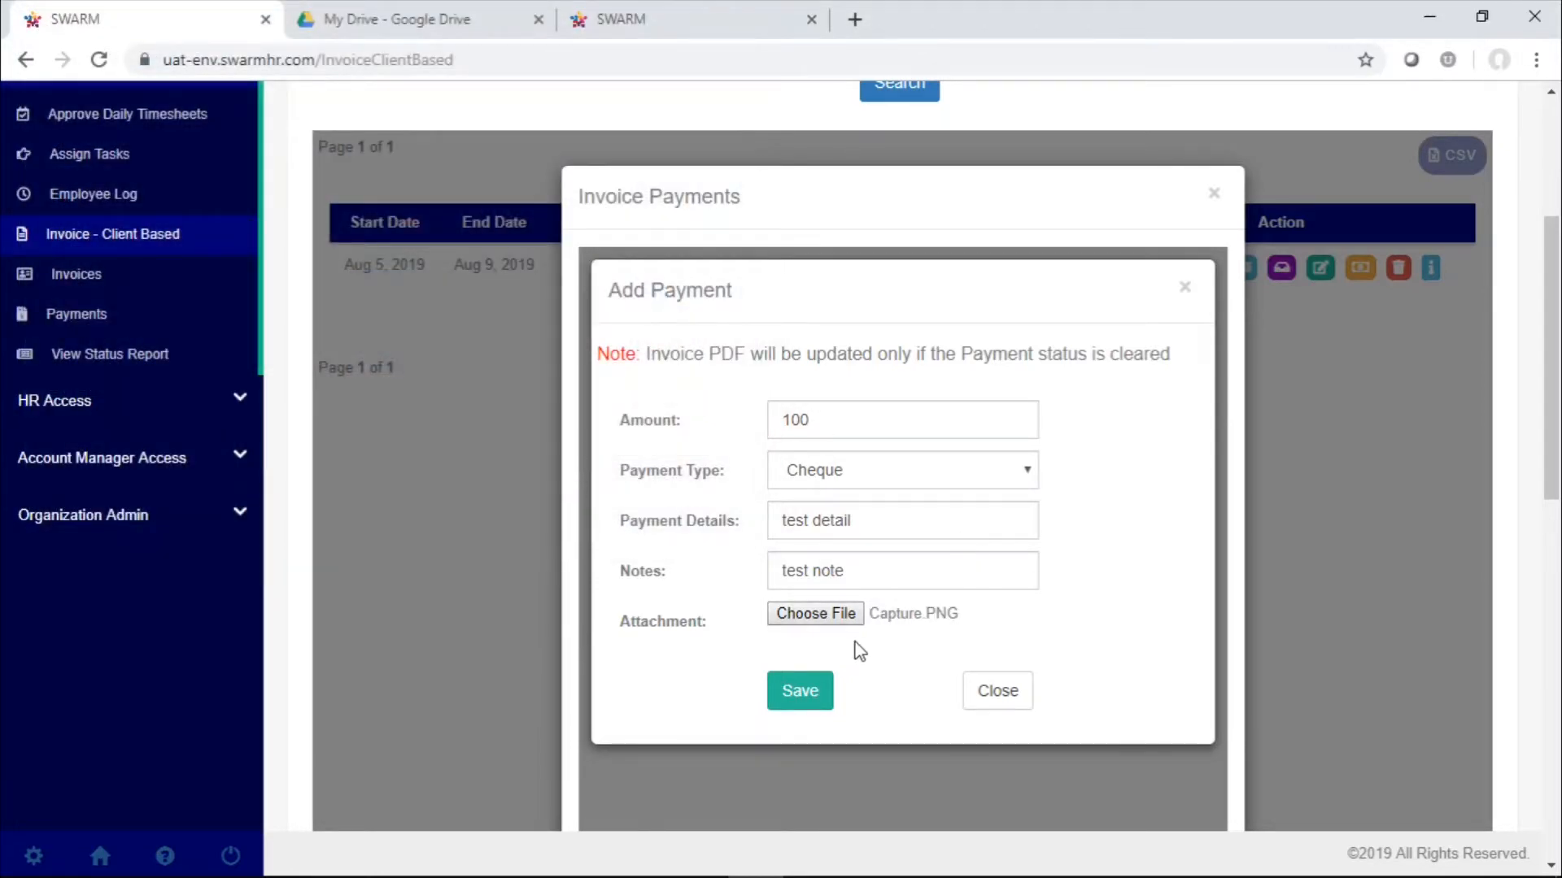
left_click(819, 688)
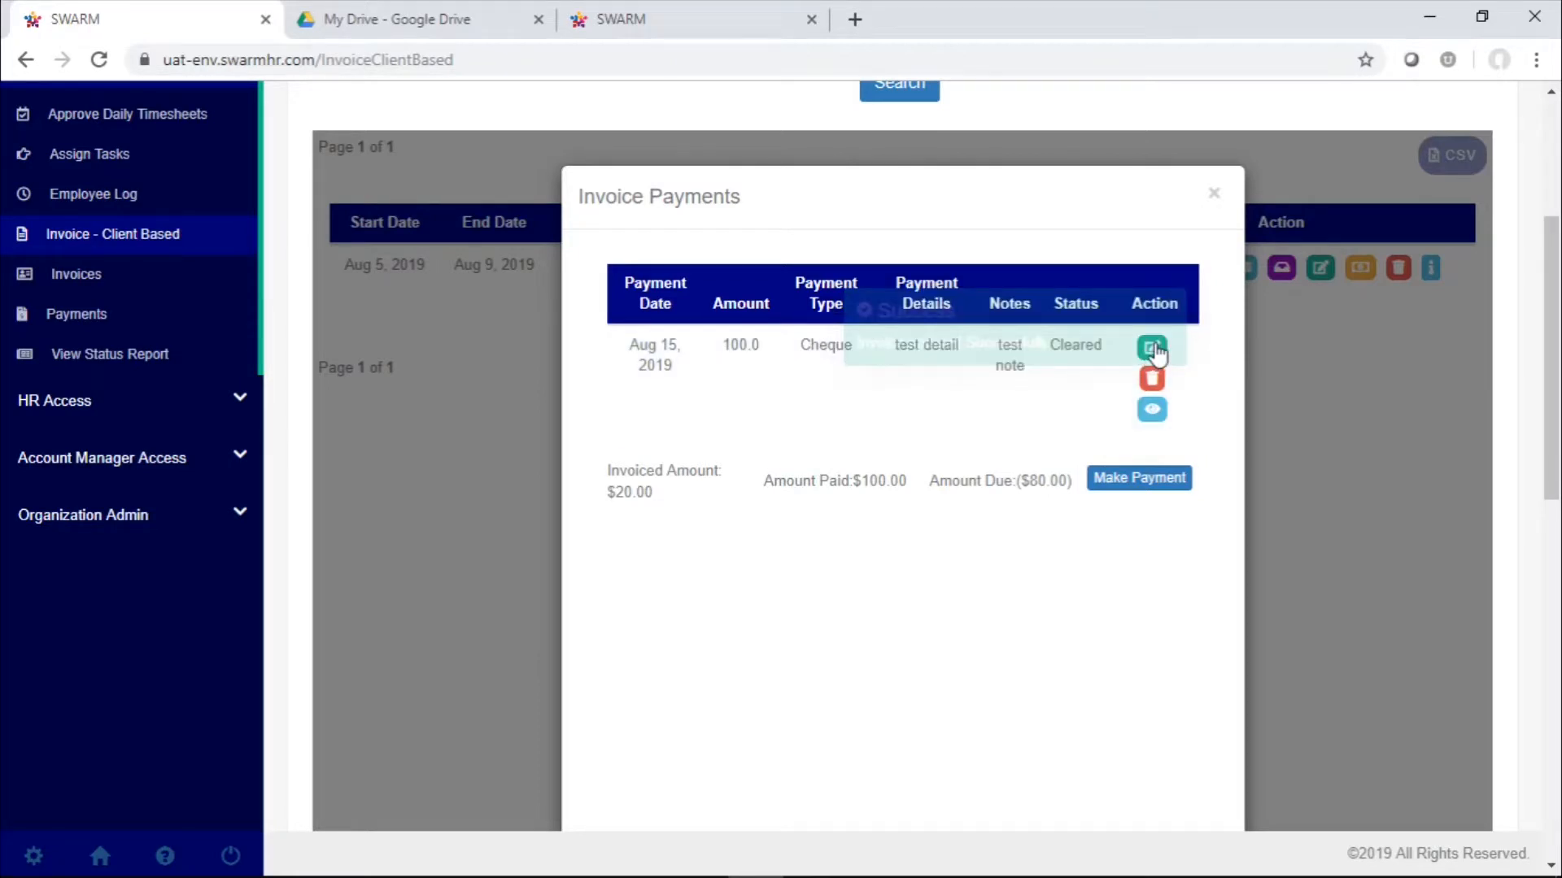
Review the recorded cheque payment's editable details without changing them, and view its Capture.PNG attachment
left_click(1151, 350)
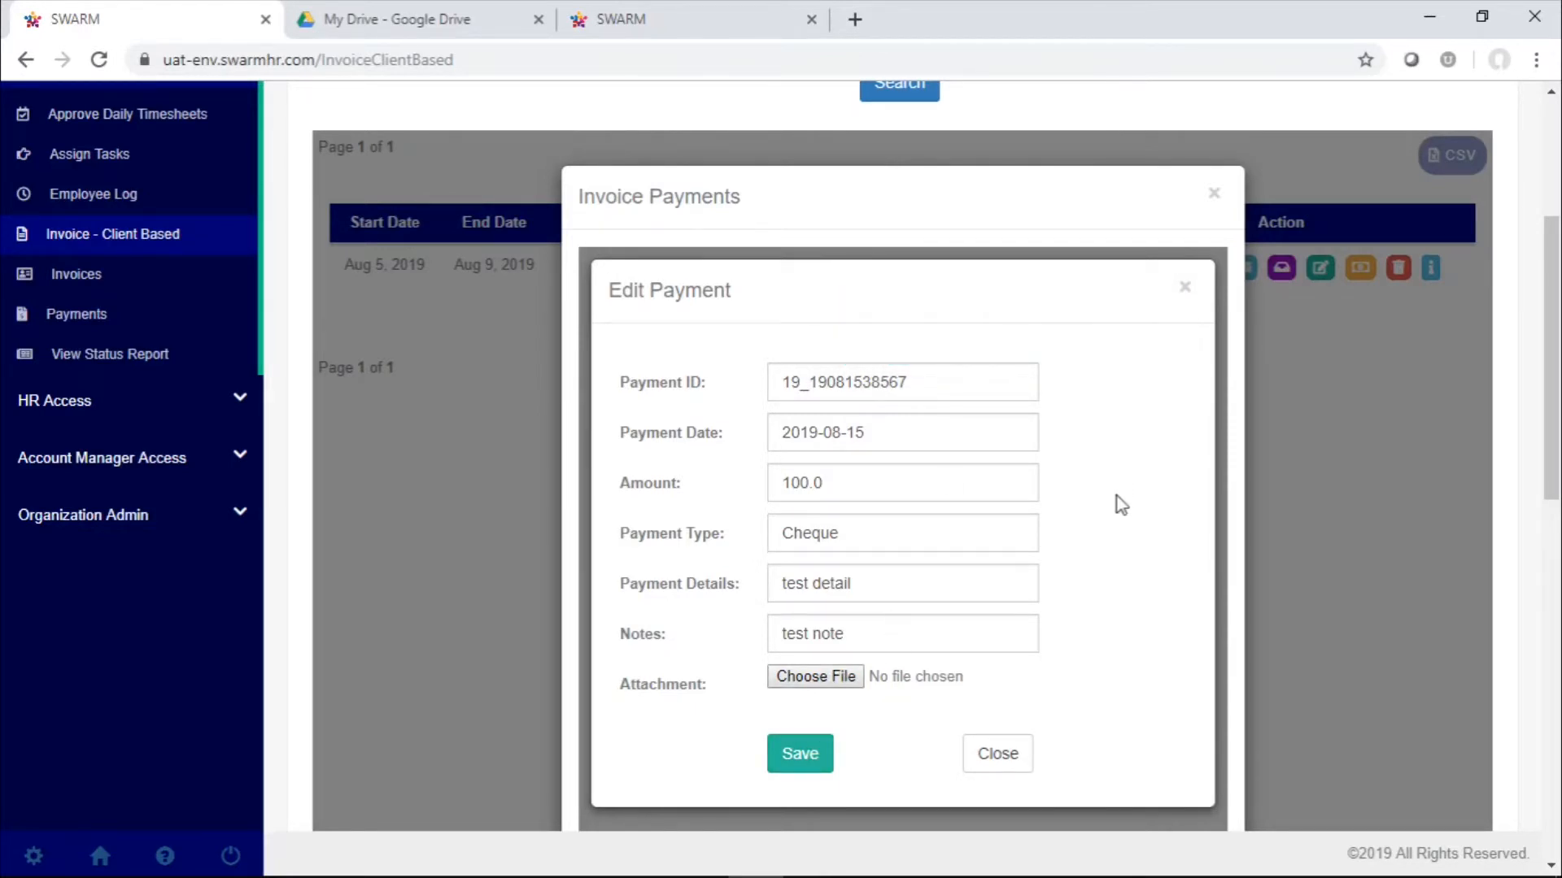
left_click(1021, 756)
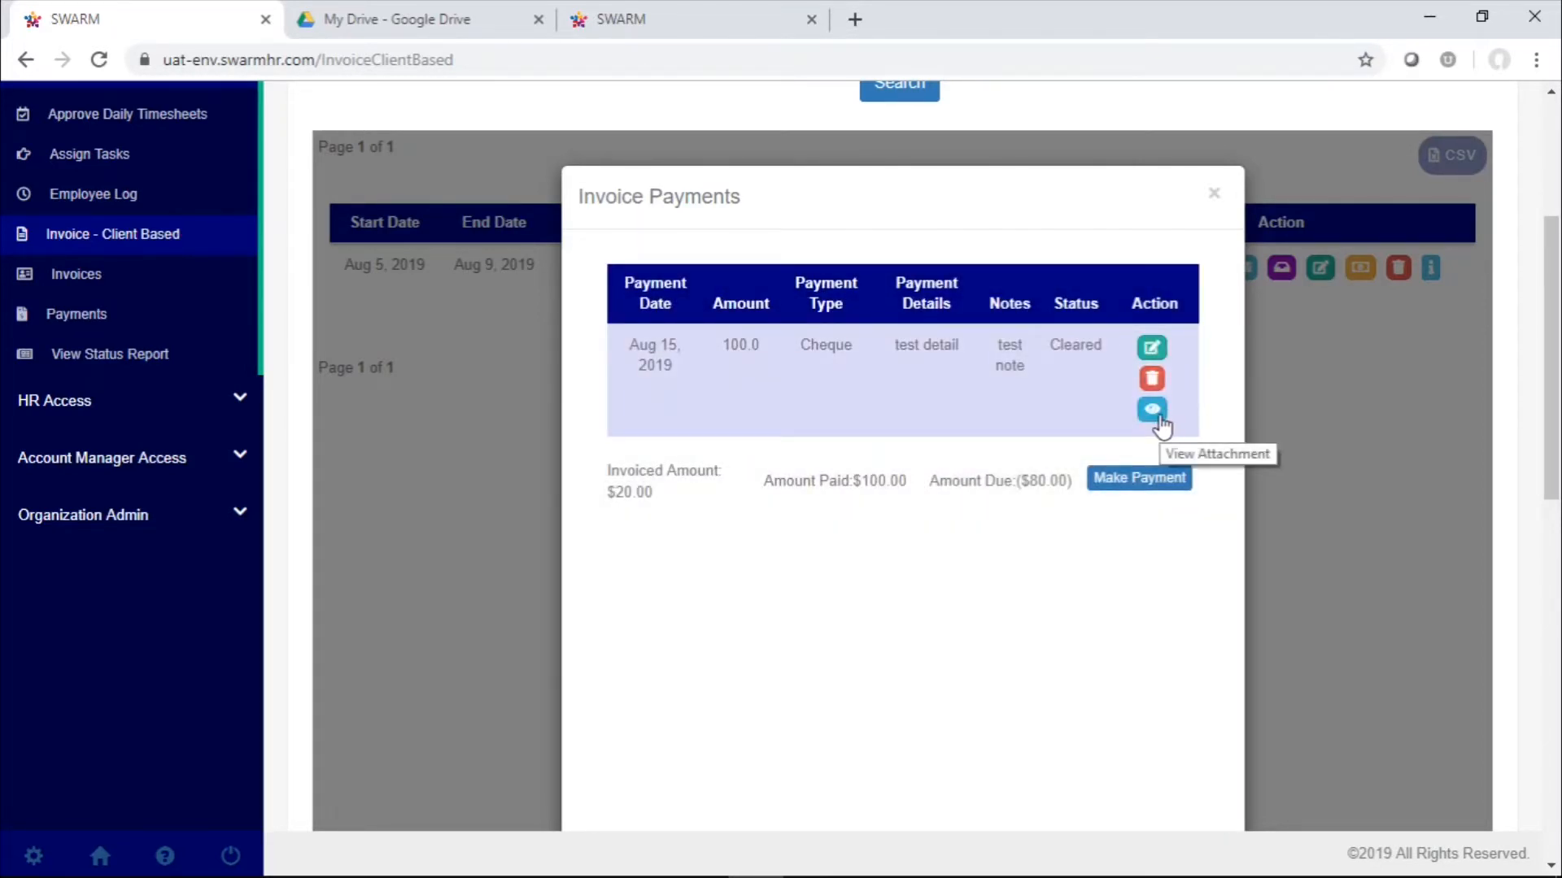
left_click(1158, 416)
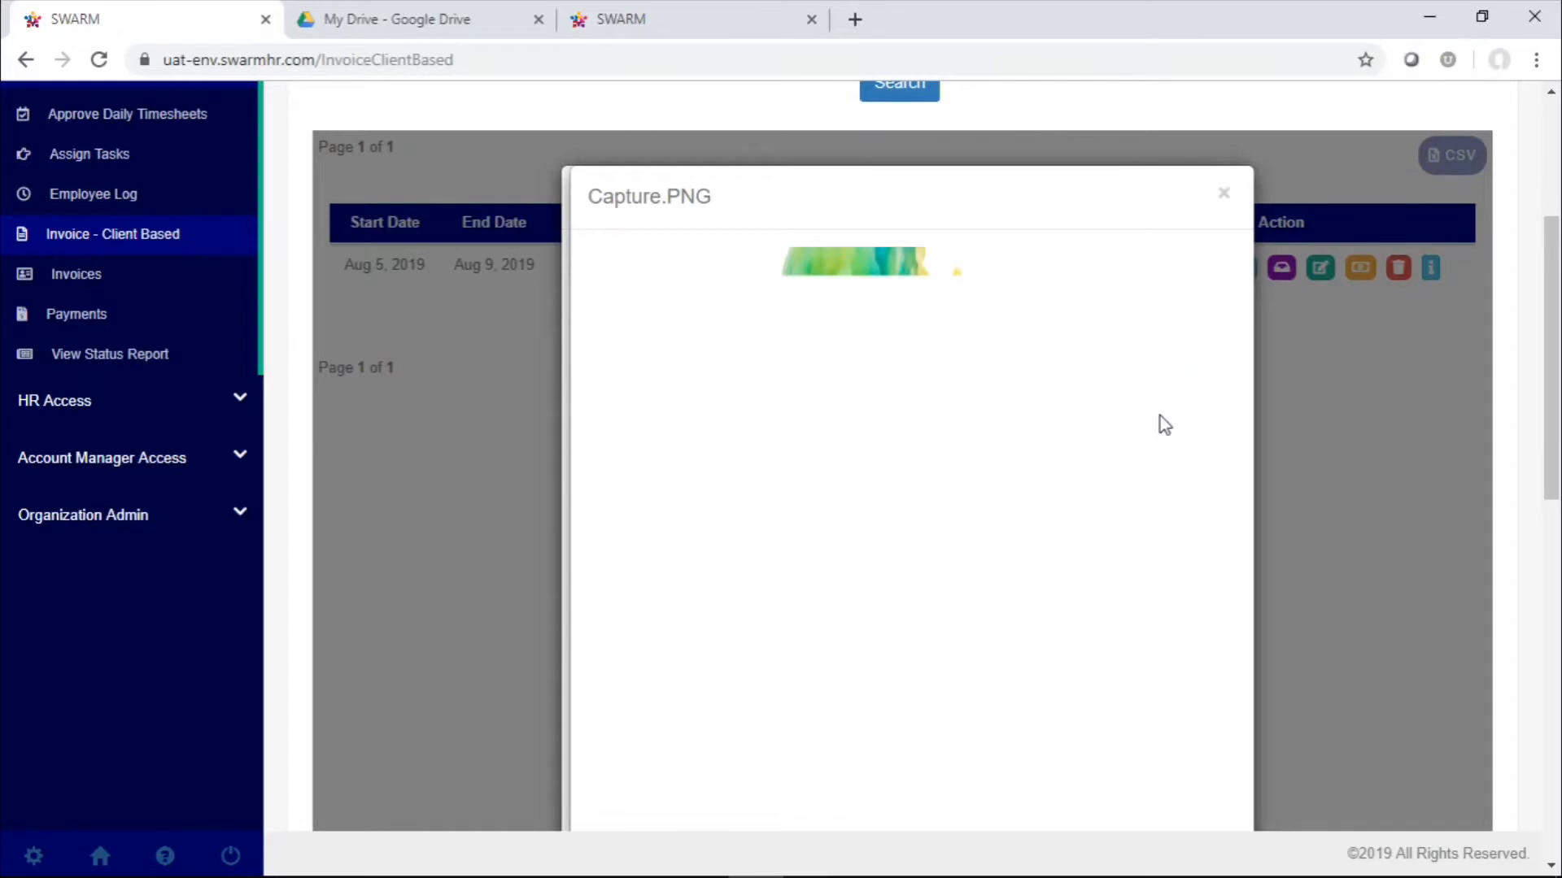
scroll(1039, 591, "down", 5)
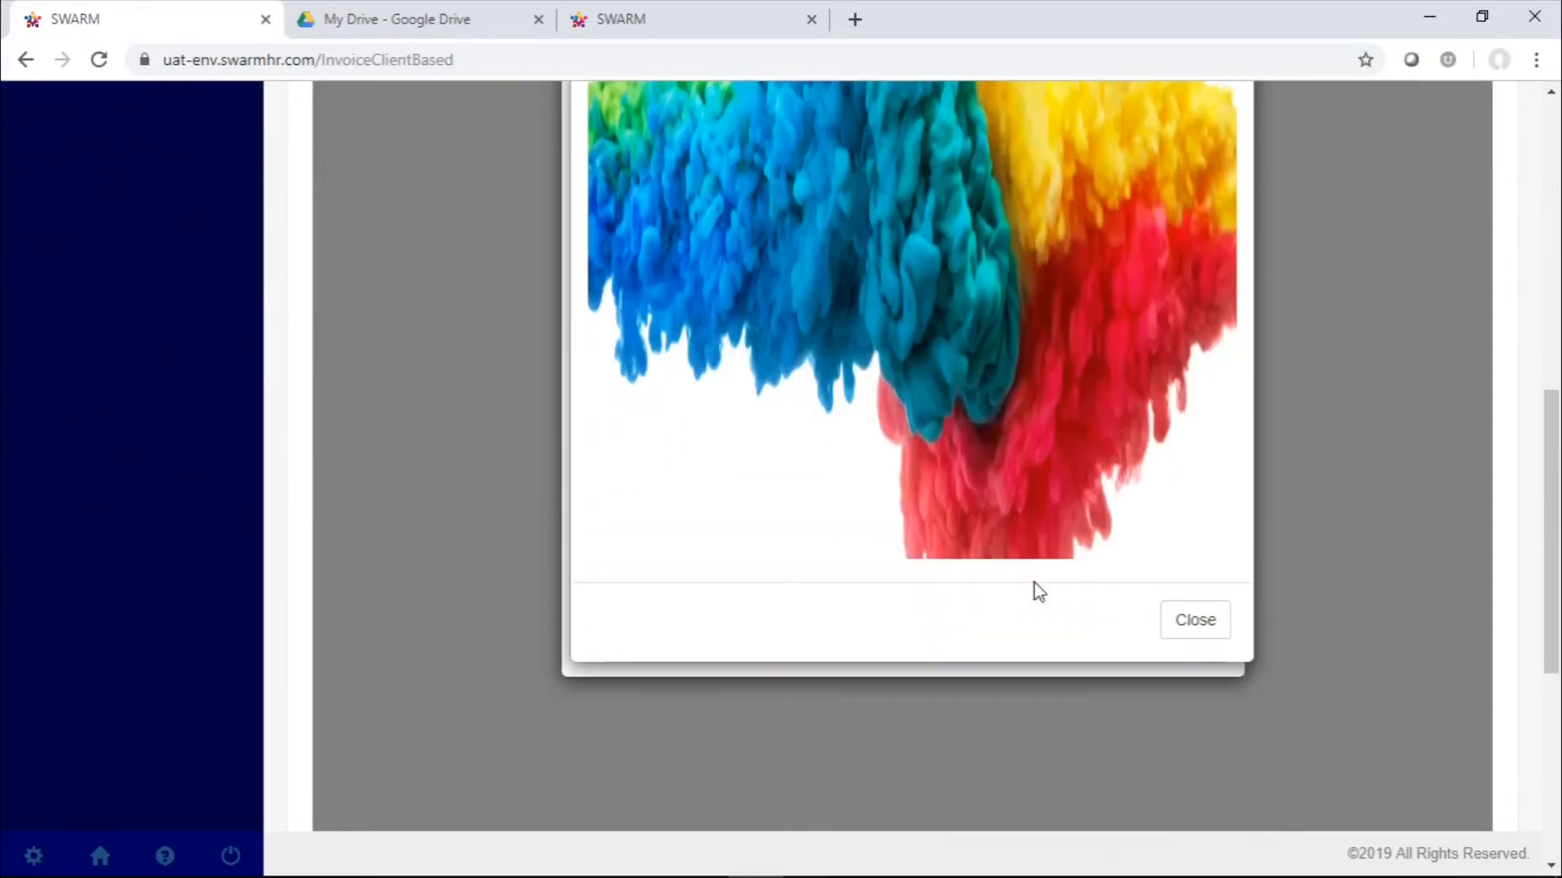
scroll(1039, 591, "up", 5)
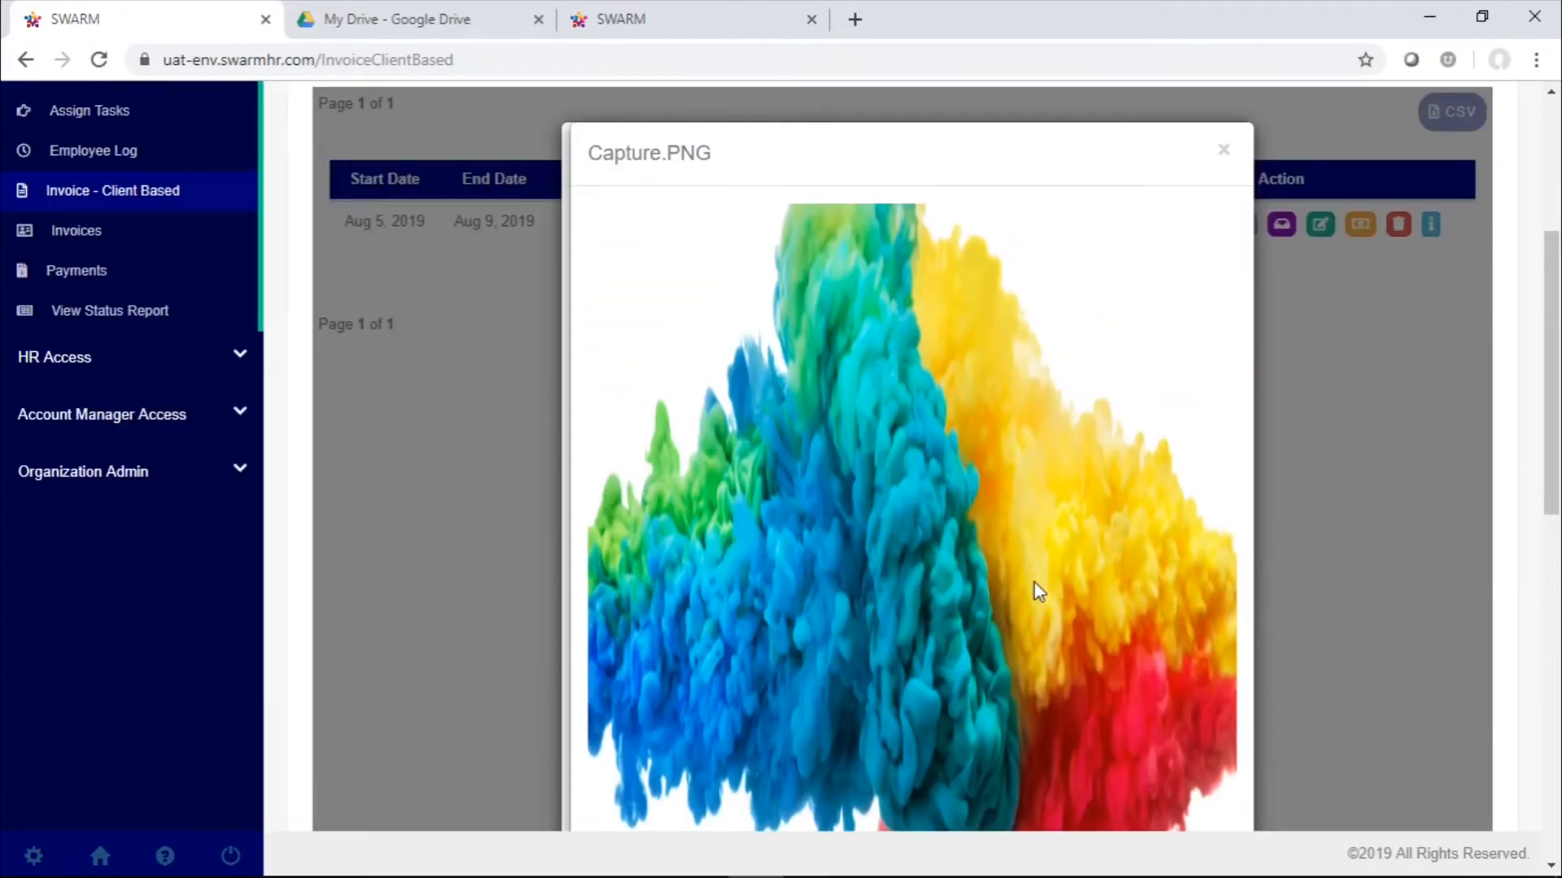
scroll(1039, 591, "down", 5)
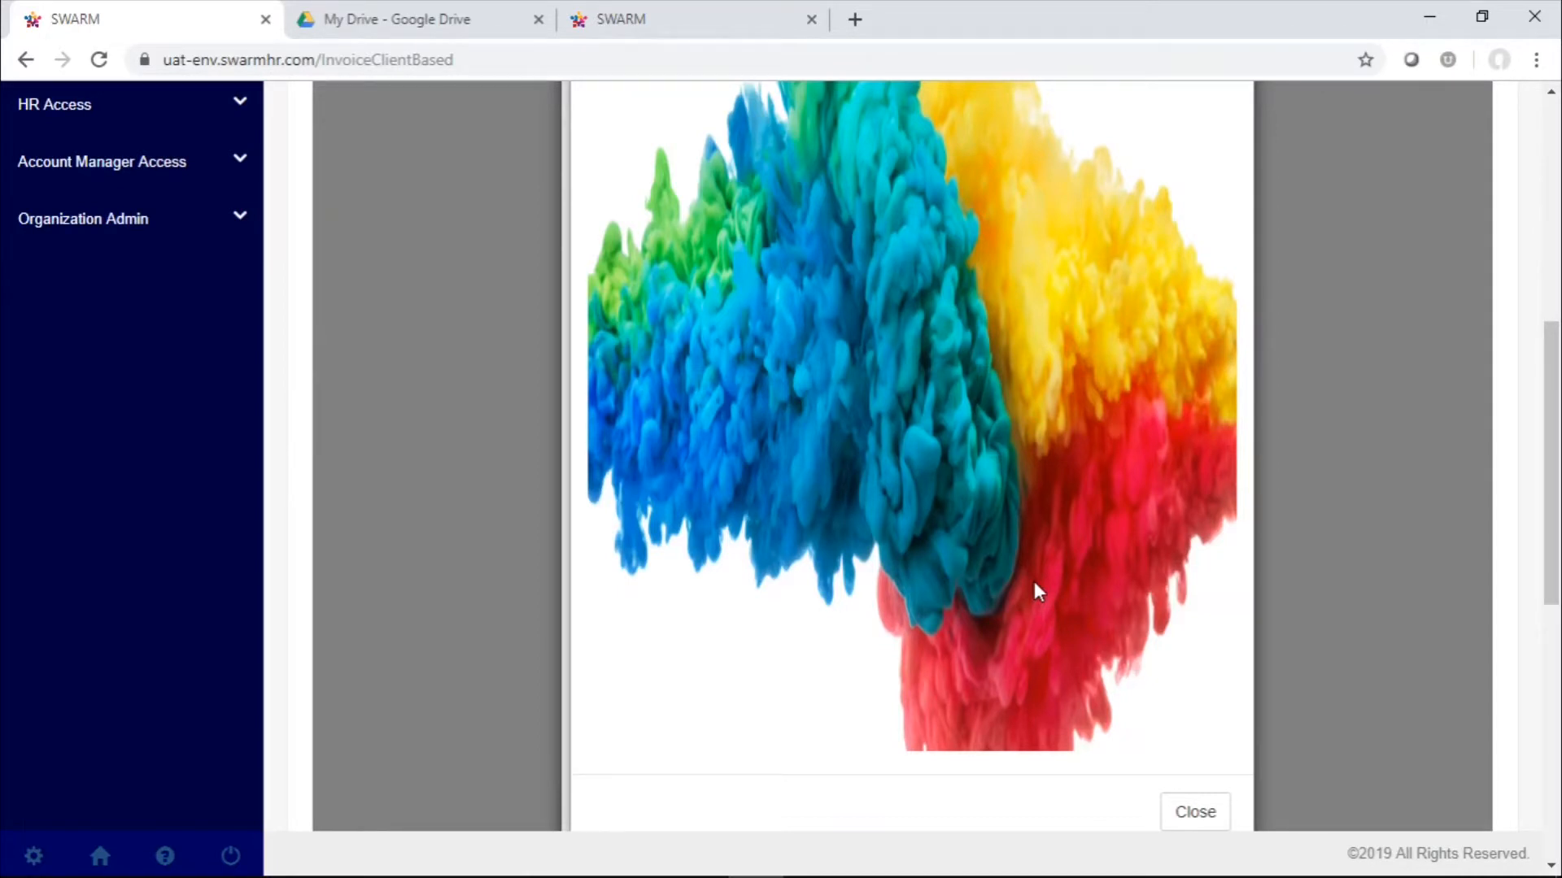
scroll(1192, 600, "down", 3)
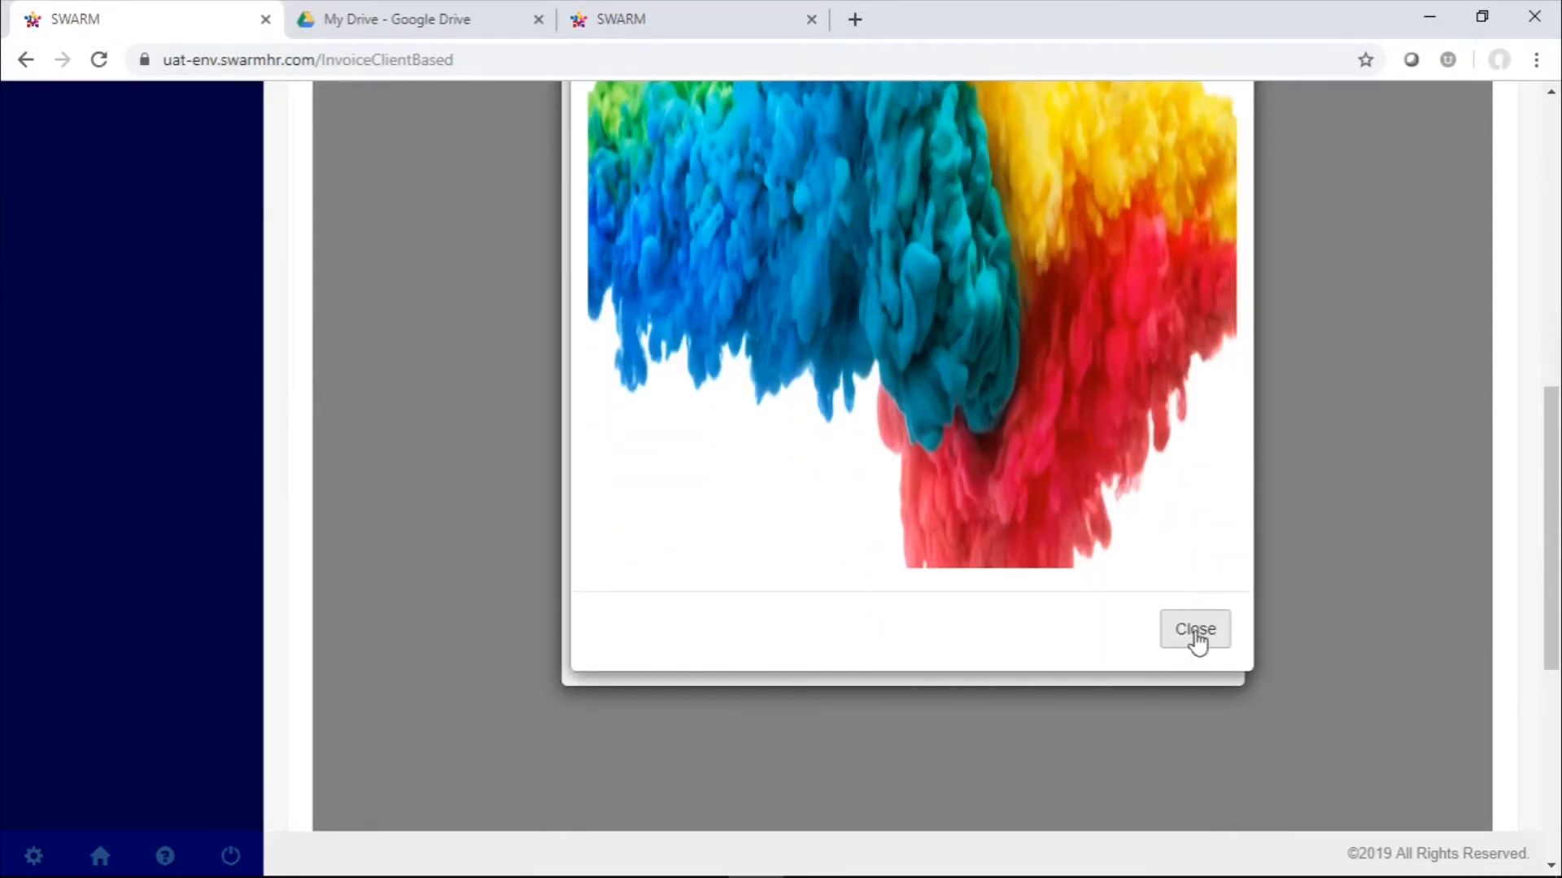
left_click(1195, 629)
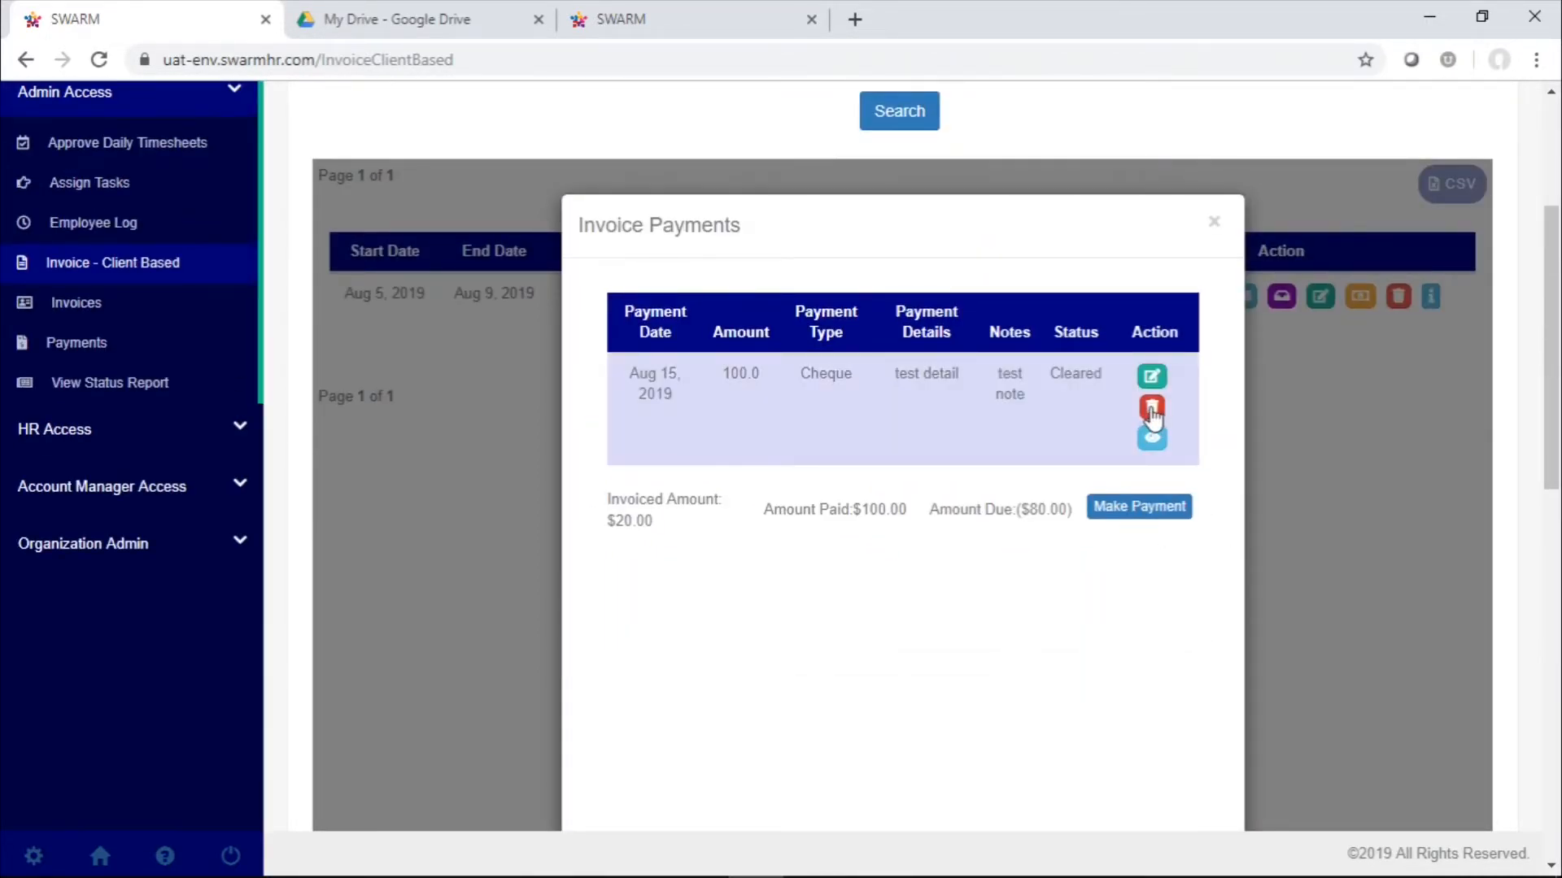
Delete the cheque payment from the Wiproo invoice and close the Invoice Payments window
left_click(1152, 411)
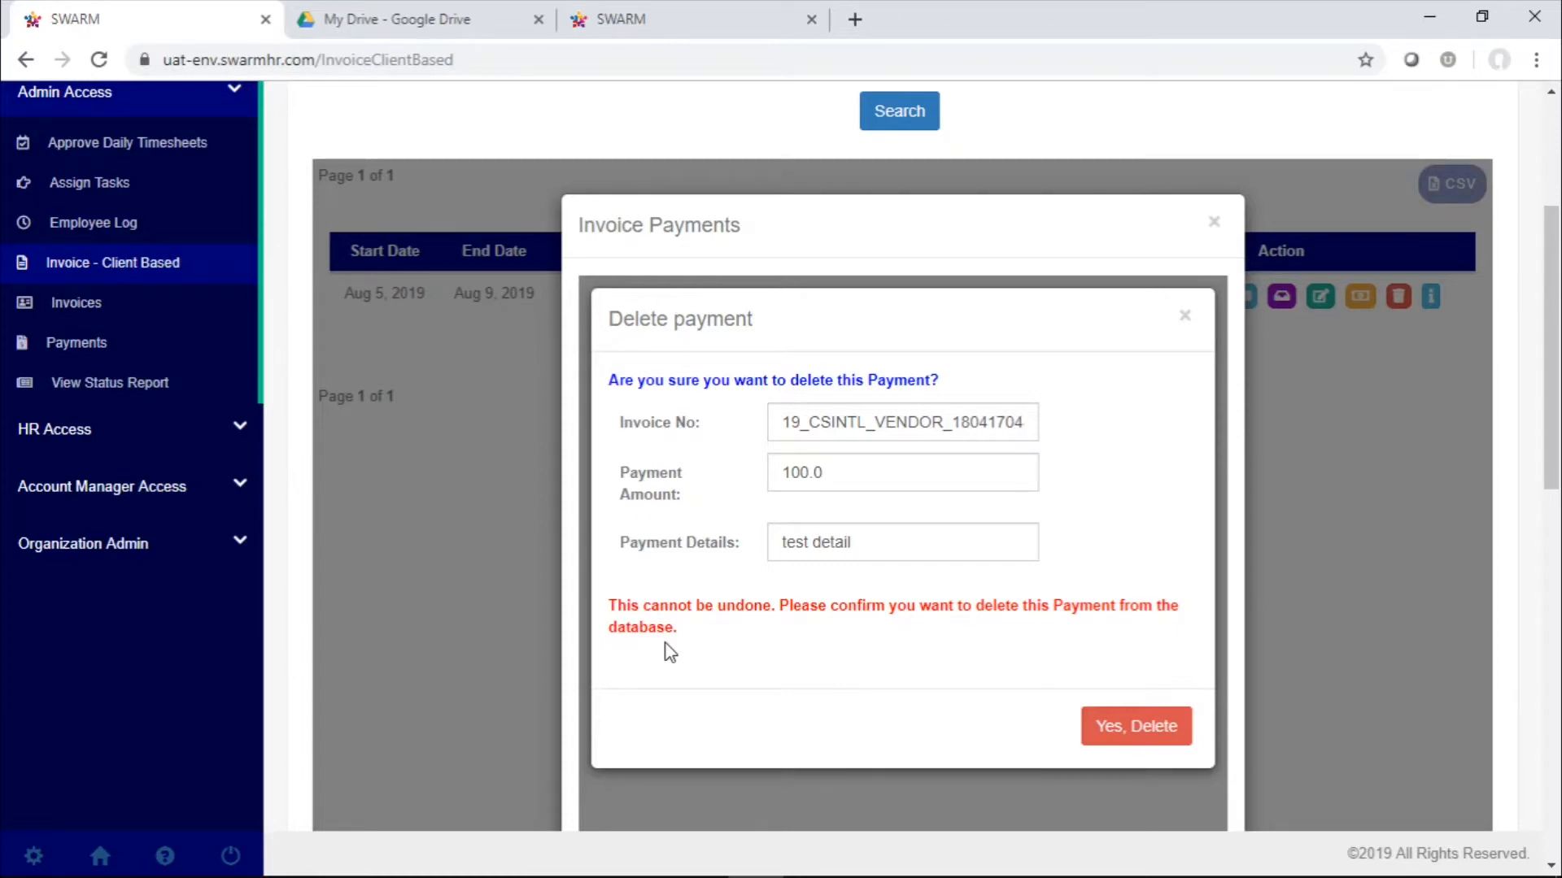
left_click(1154, 746)
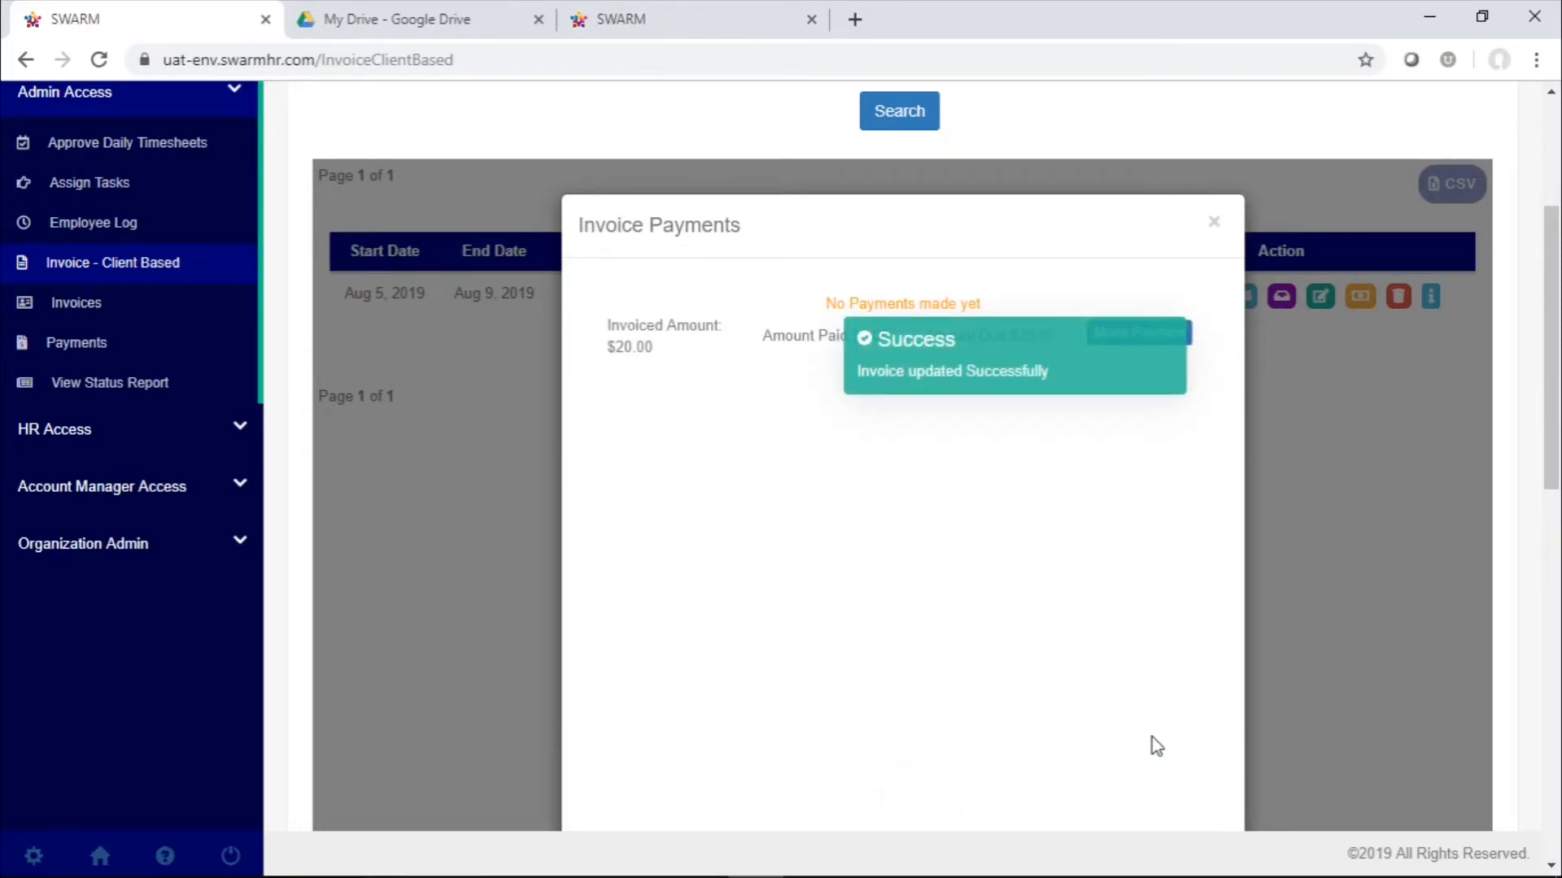
left_click(1213, 228)
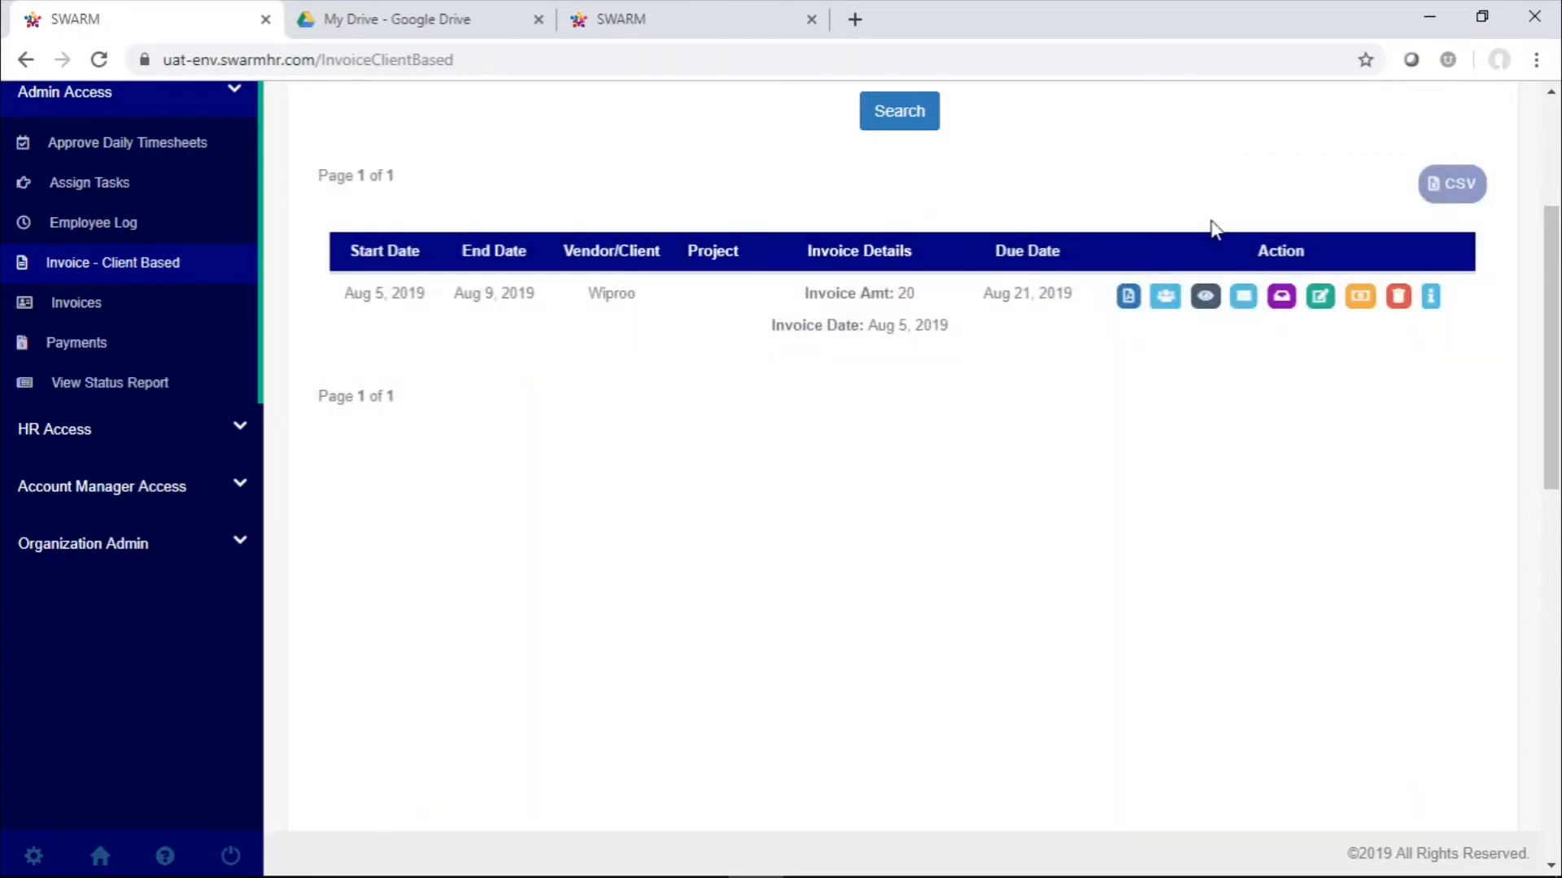
Review the Wiproo invoice's activity log, and delete the invoice without changing the timesheet as uninvoiced
left_click(1432, 301)
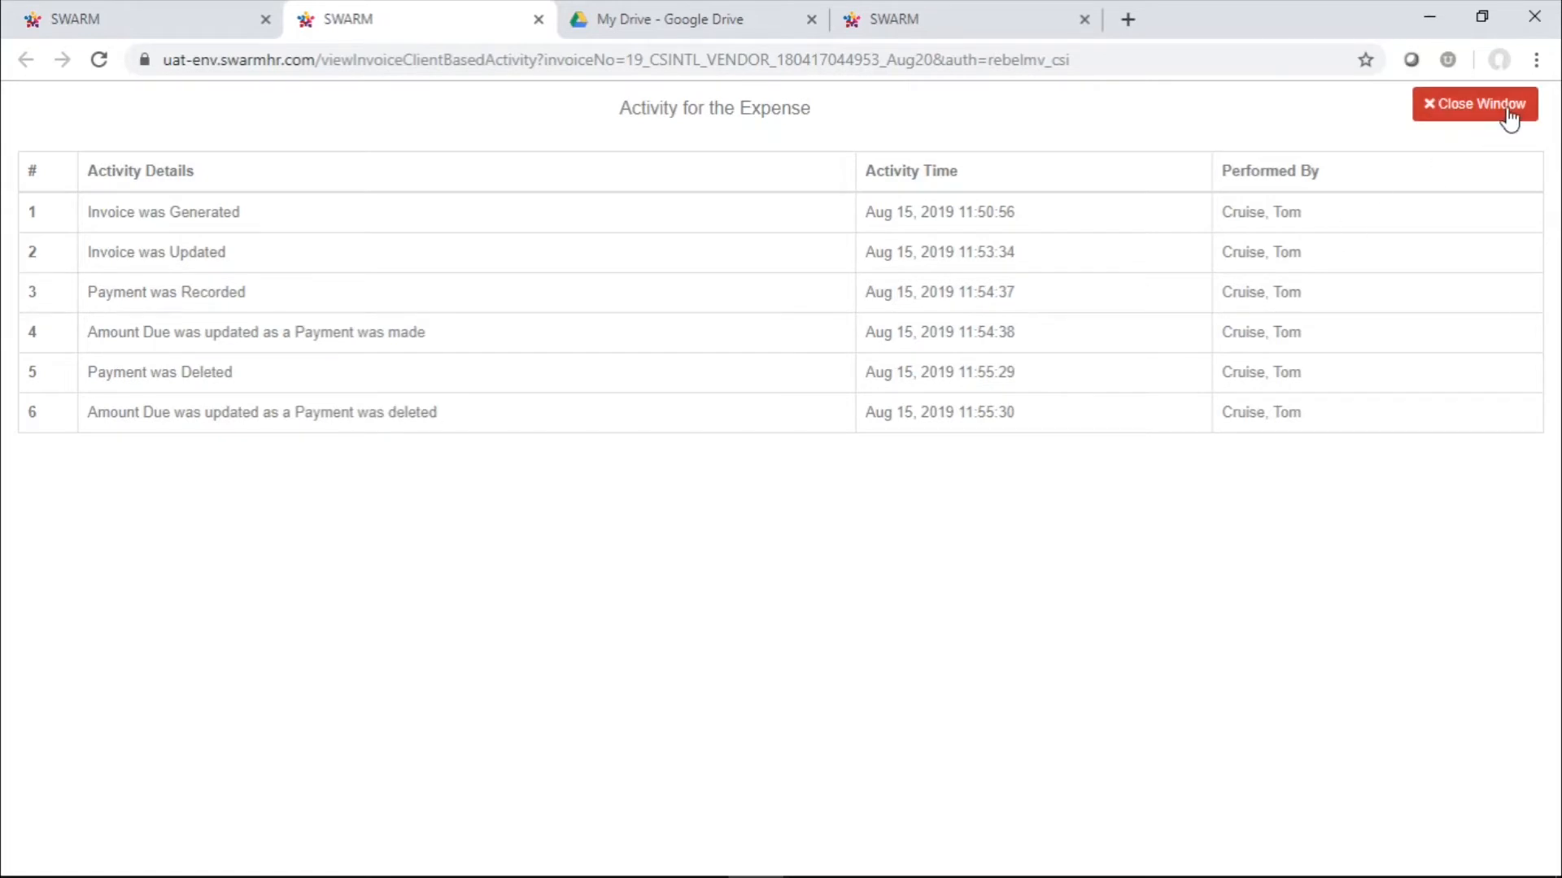
left_click(1475, 105)
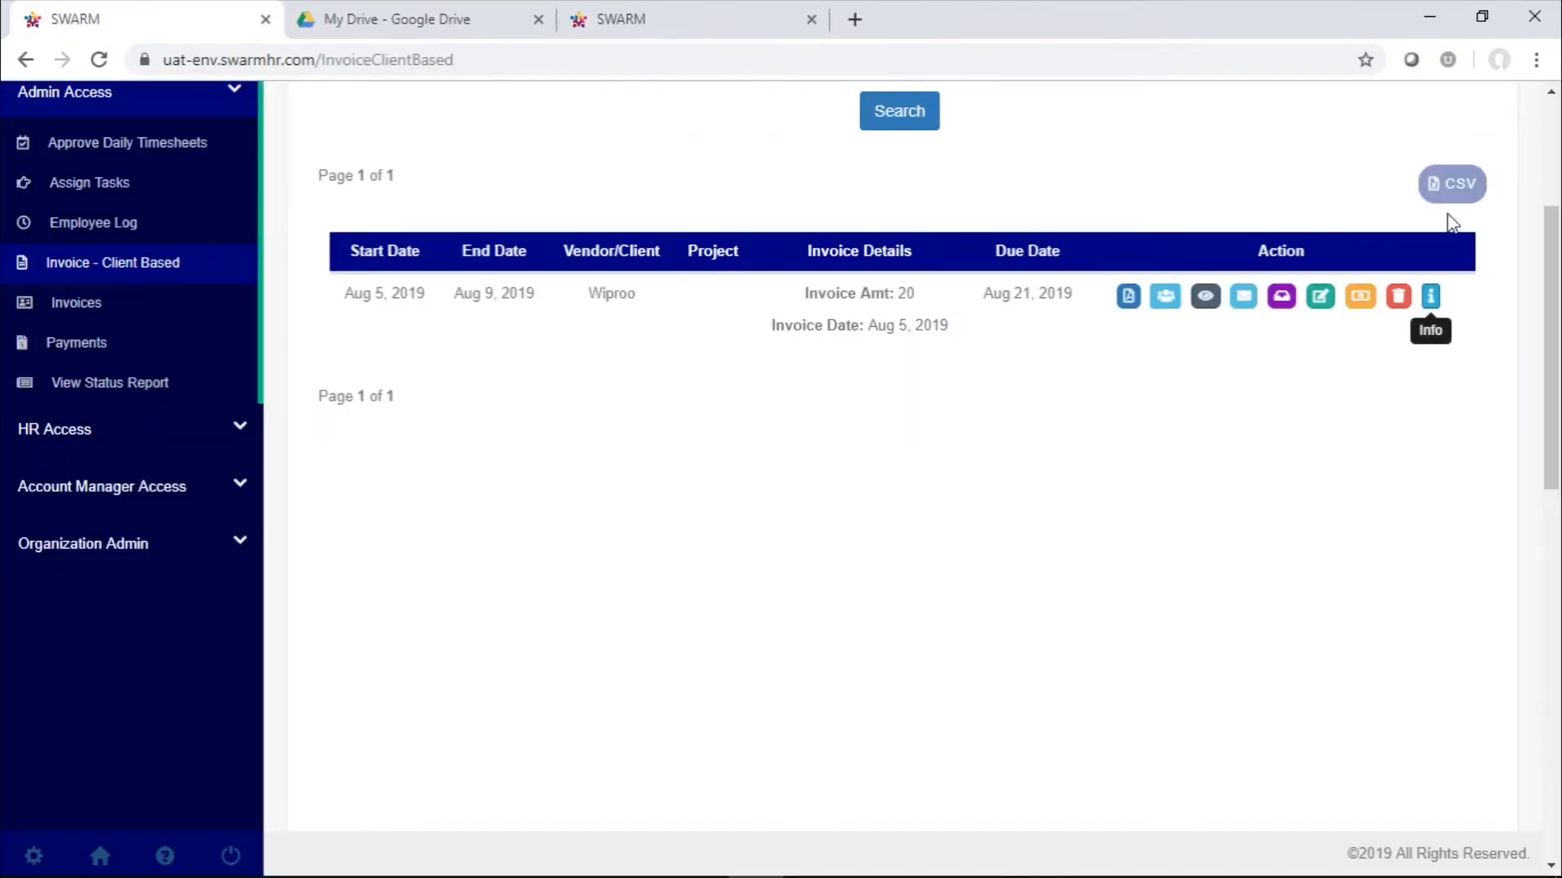
left_click(1396, 300)
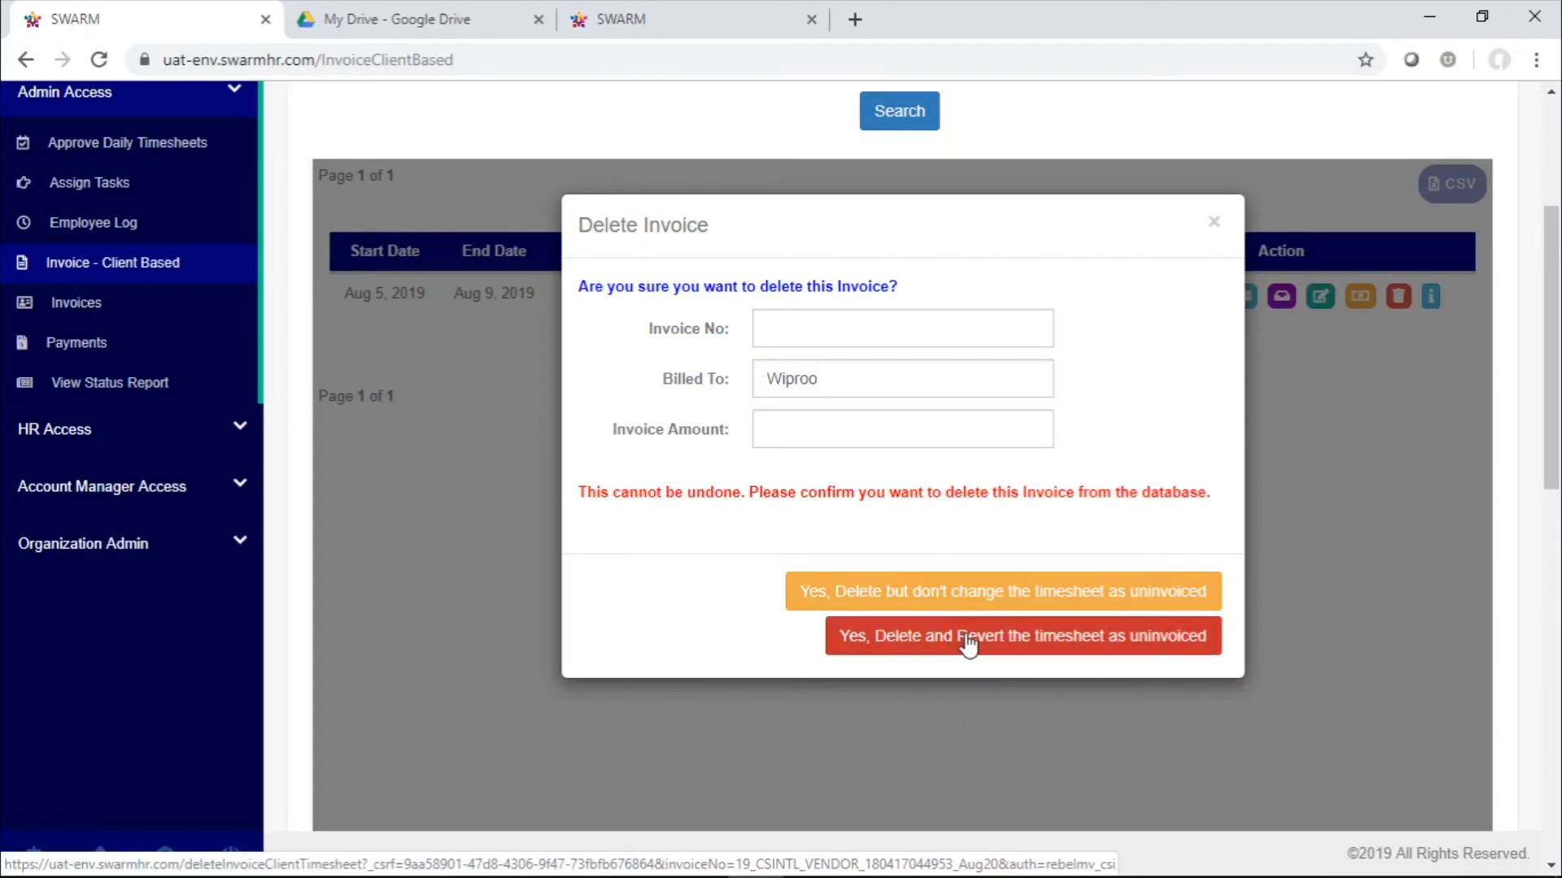
left_click(1038, 601)
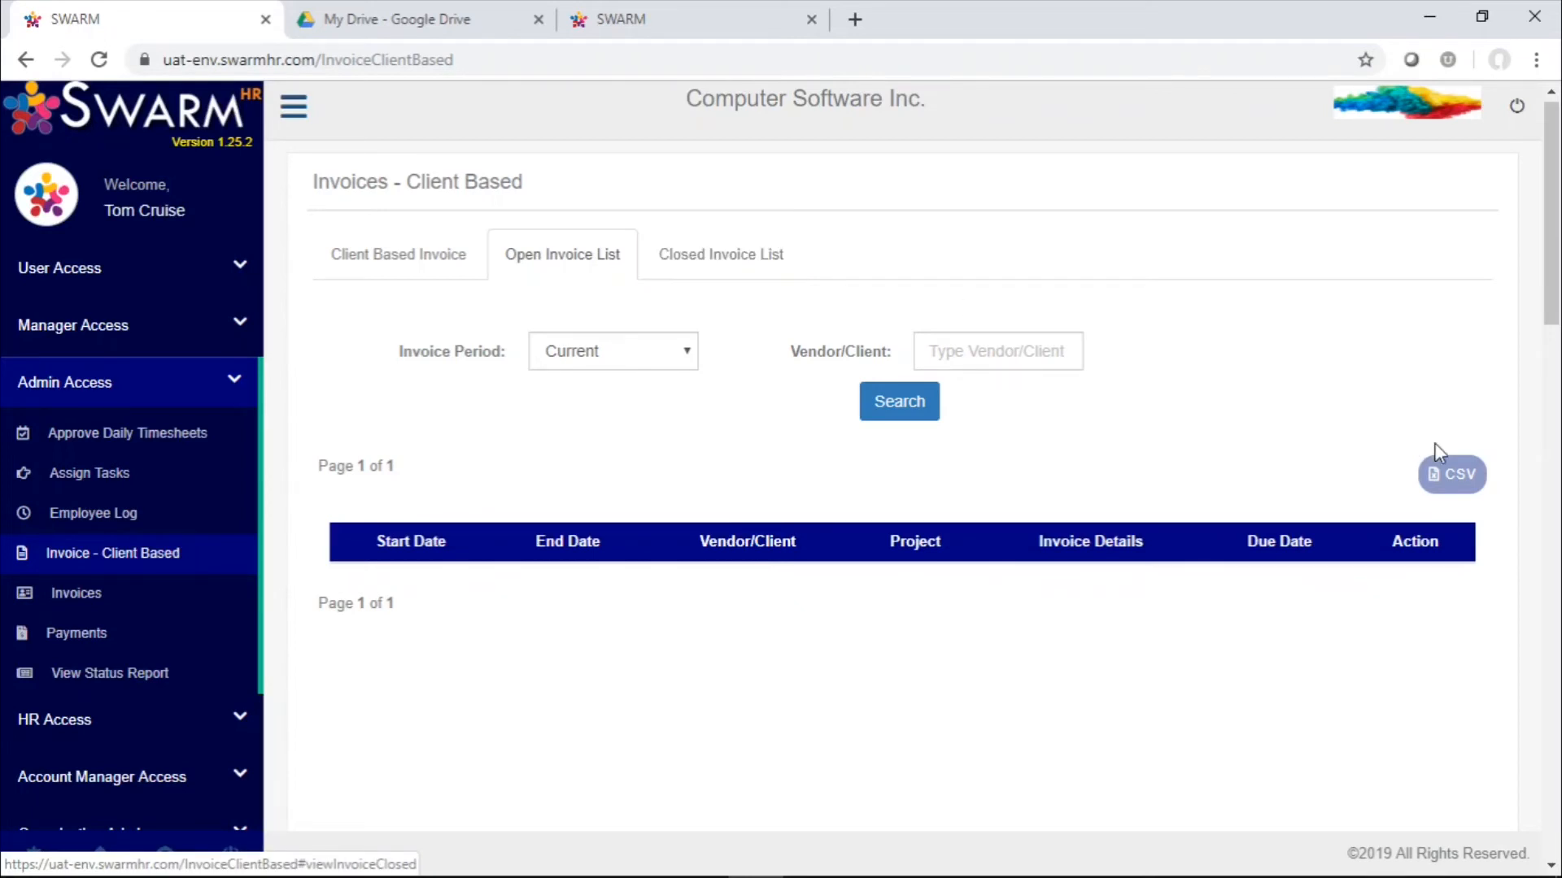
Export the open invoice list as CSV and view the downloaded Invoices.csv in Excel
left_click(1466, 491)
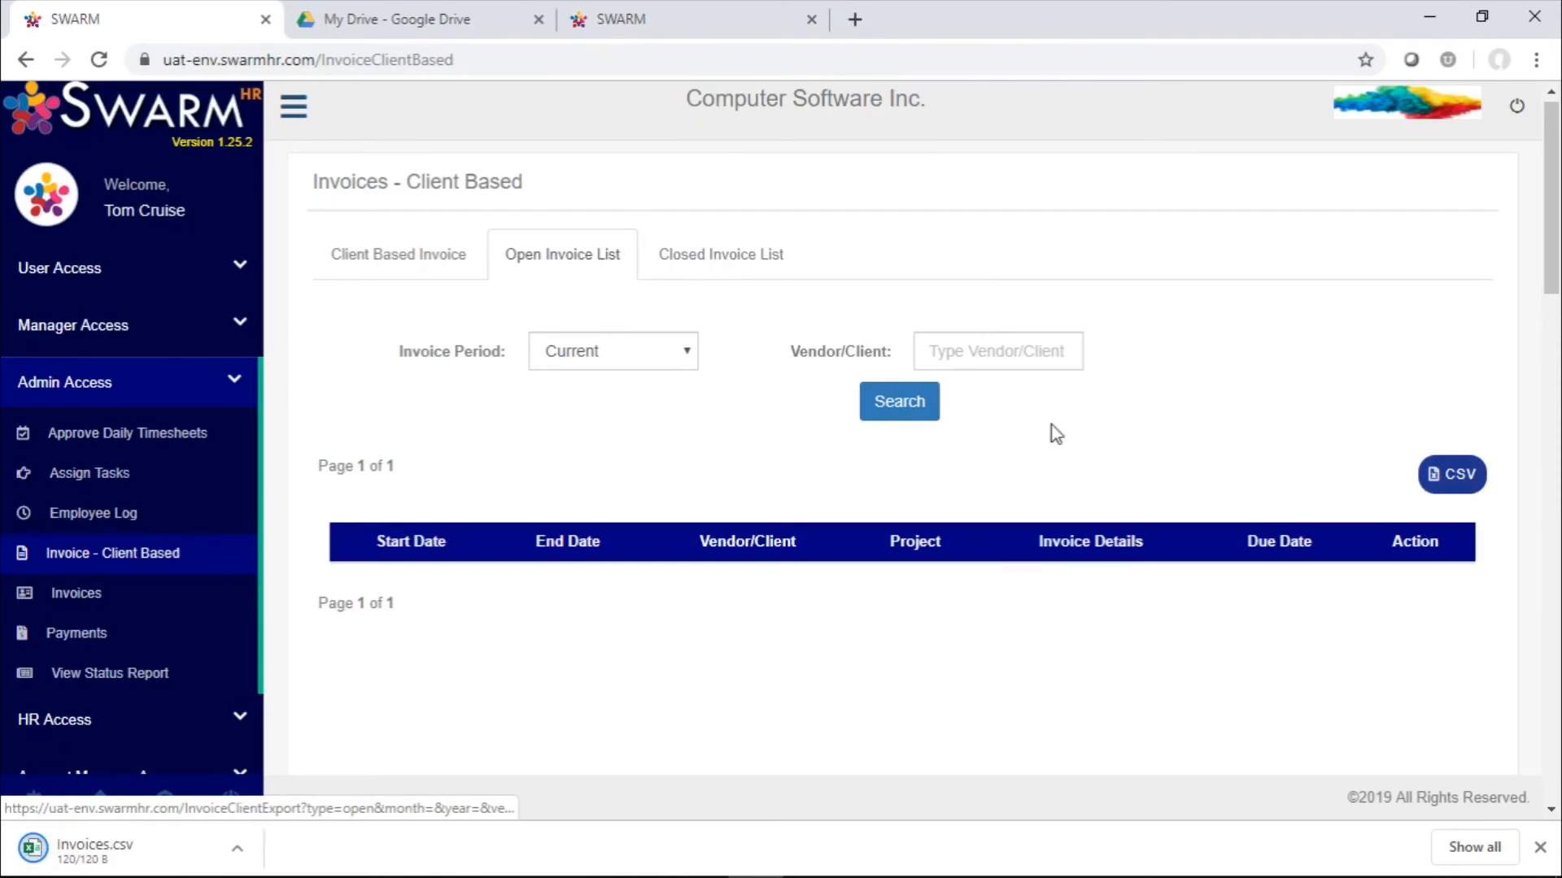
left_click(179, 850)
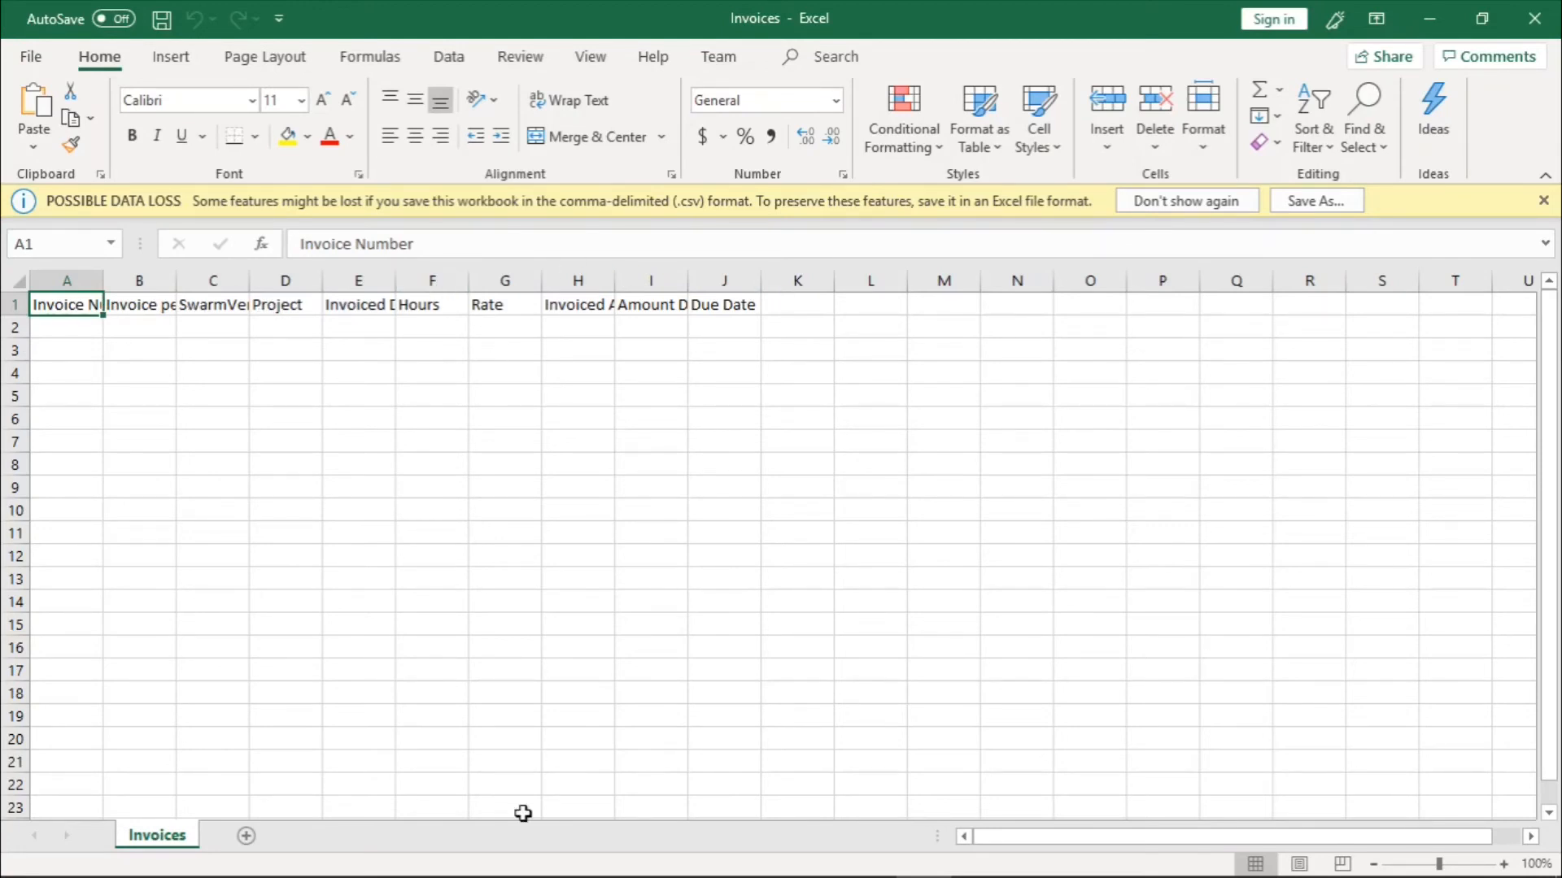
mouse_move(760, 860)
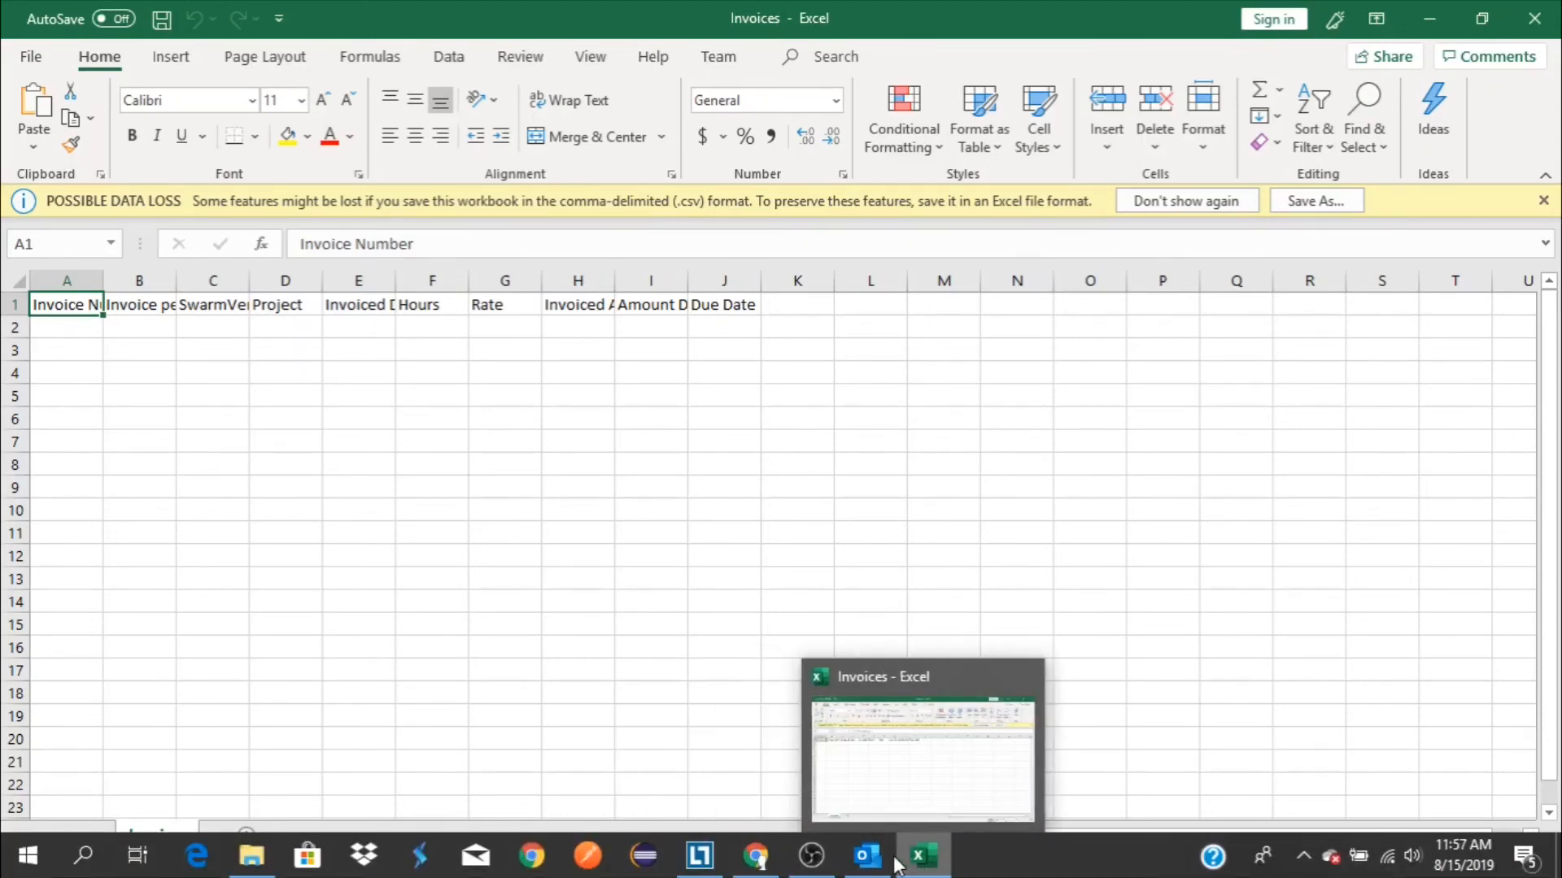
Return to SWARM in Chrome and open the Closed Invoice List
left_click(755, 856)
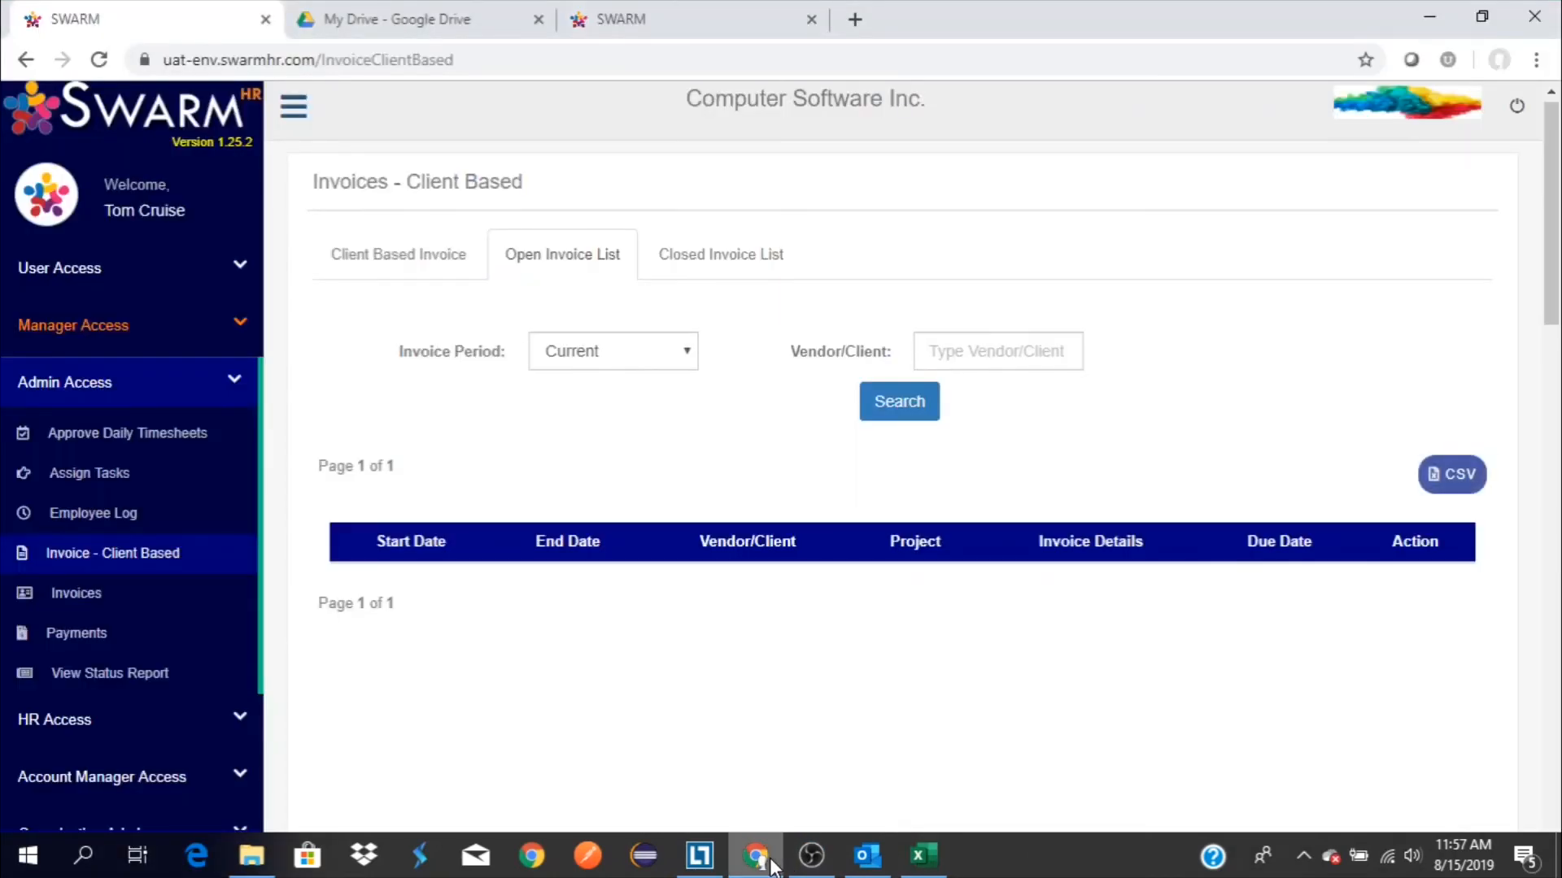
left_click(772, 261)
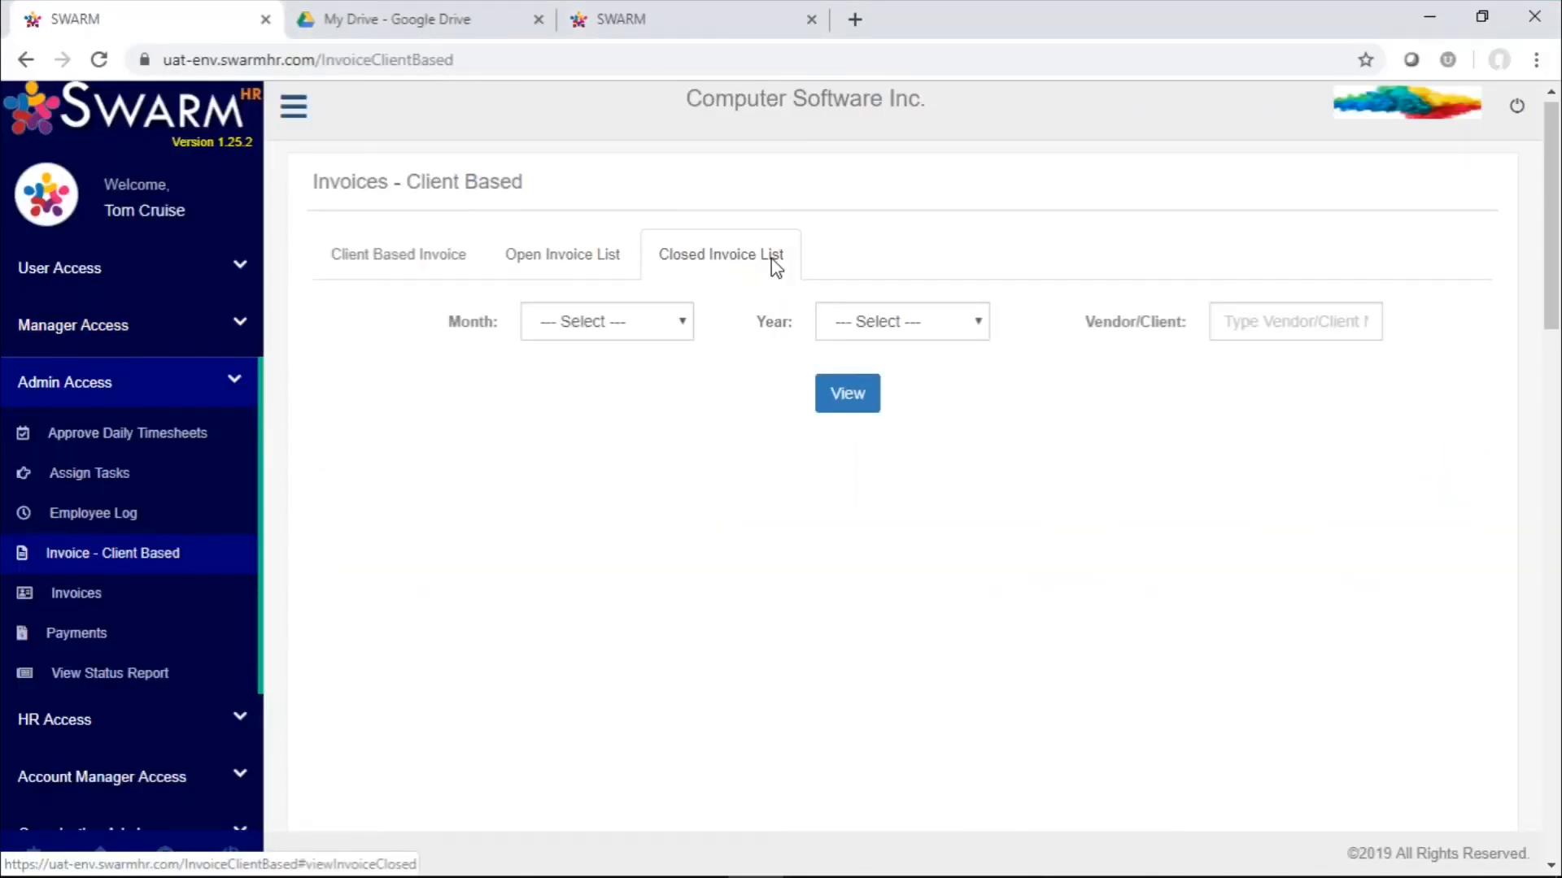
View the closed invoices for August 2019 and the client Wiproo, and return to the Open Invoice List
left_click(646, 318)
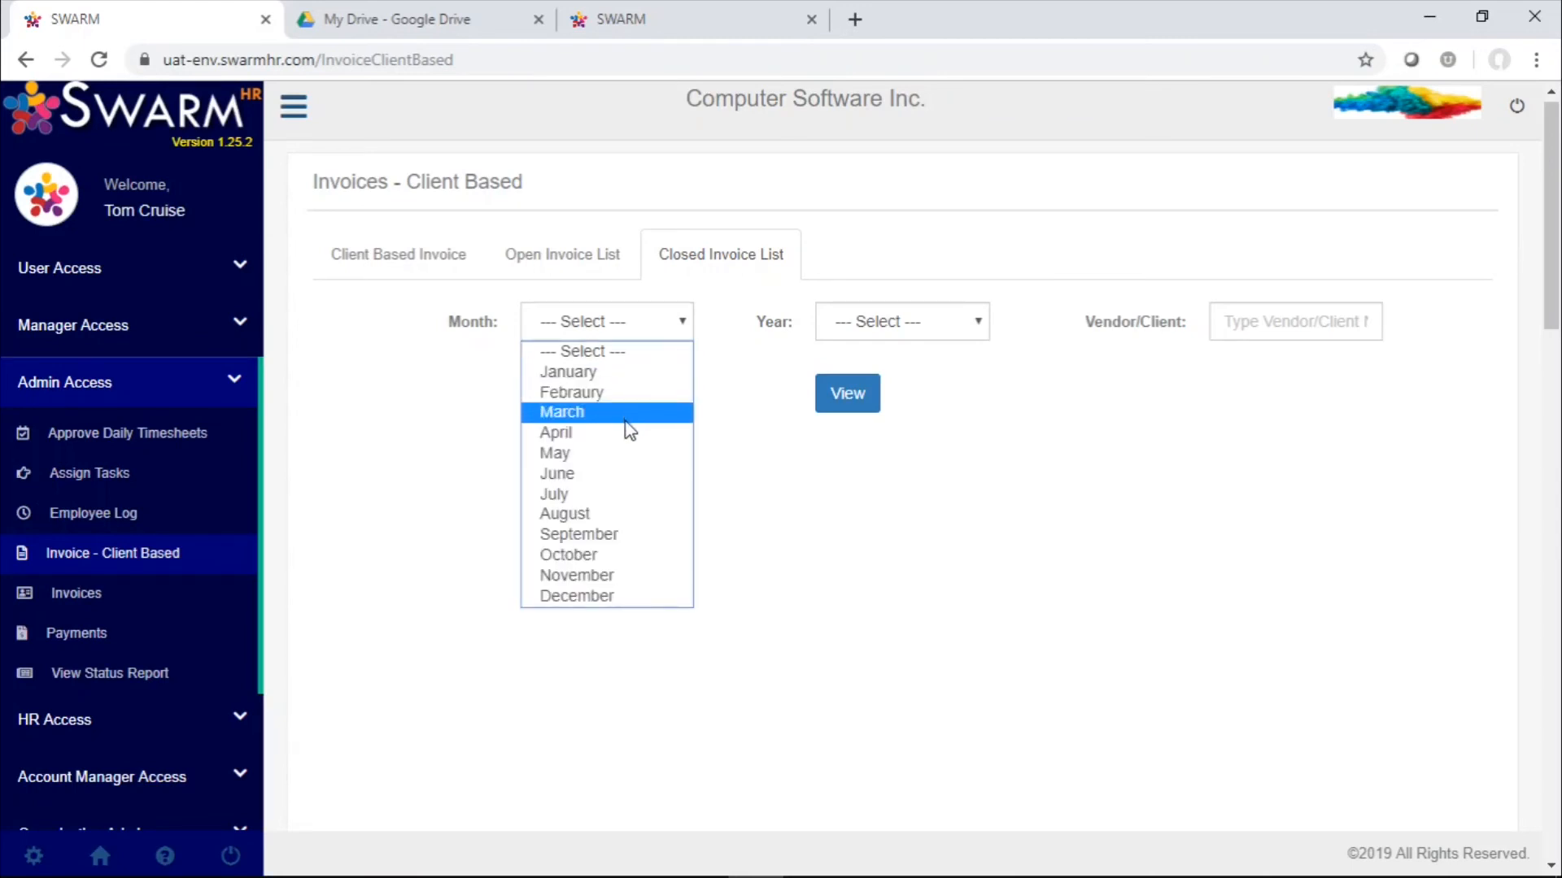
left_click(617, 523)
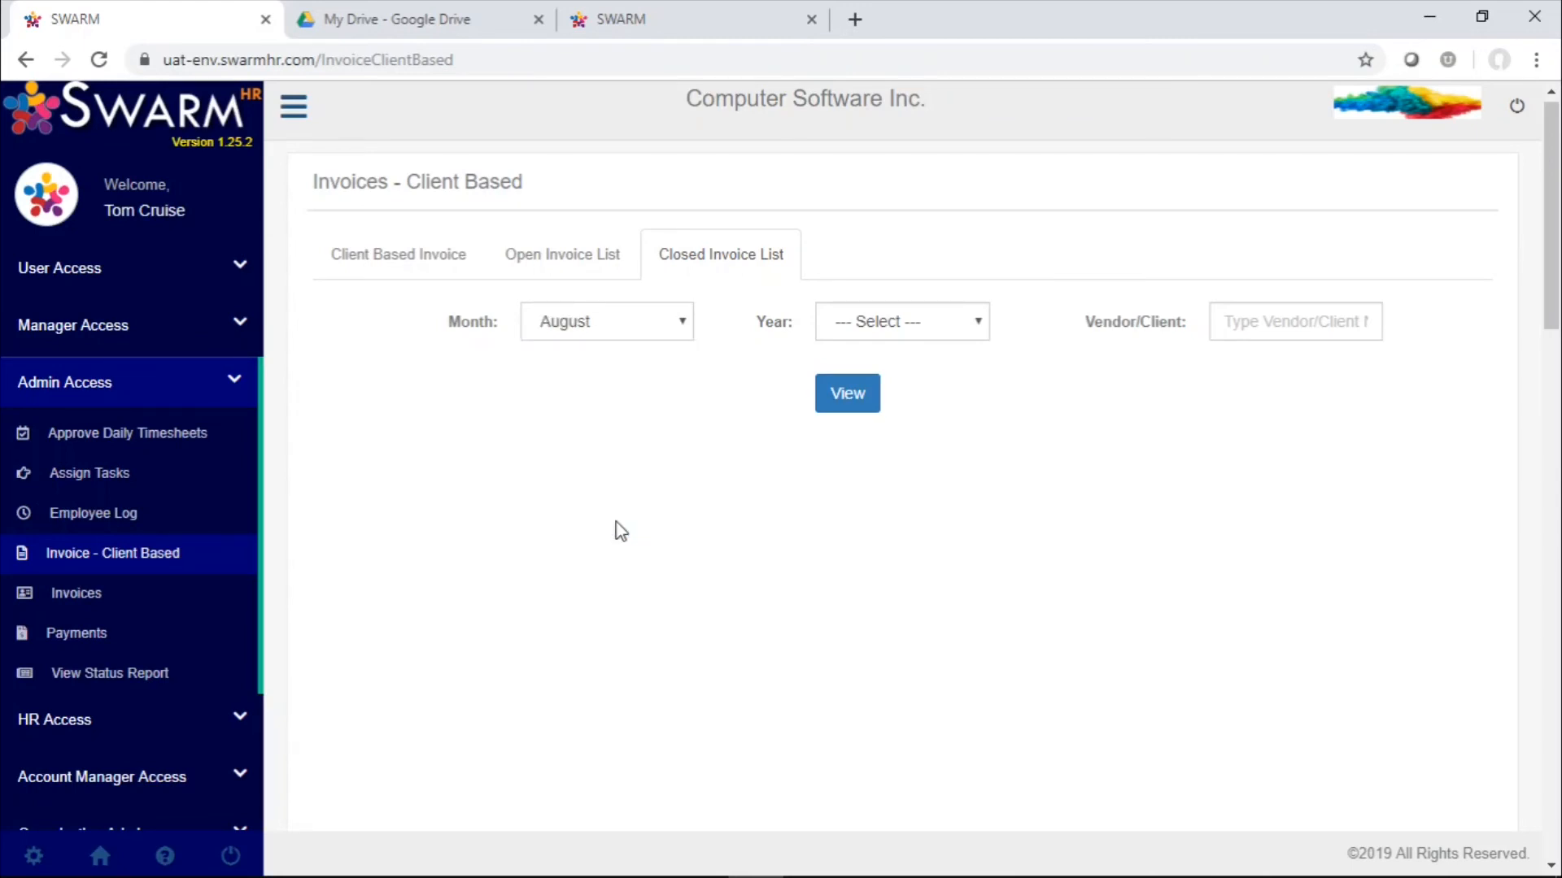
left_click(941, 337)
left_click(925, 453)
left_click(1290, 327)
type("wip")
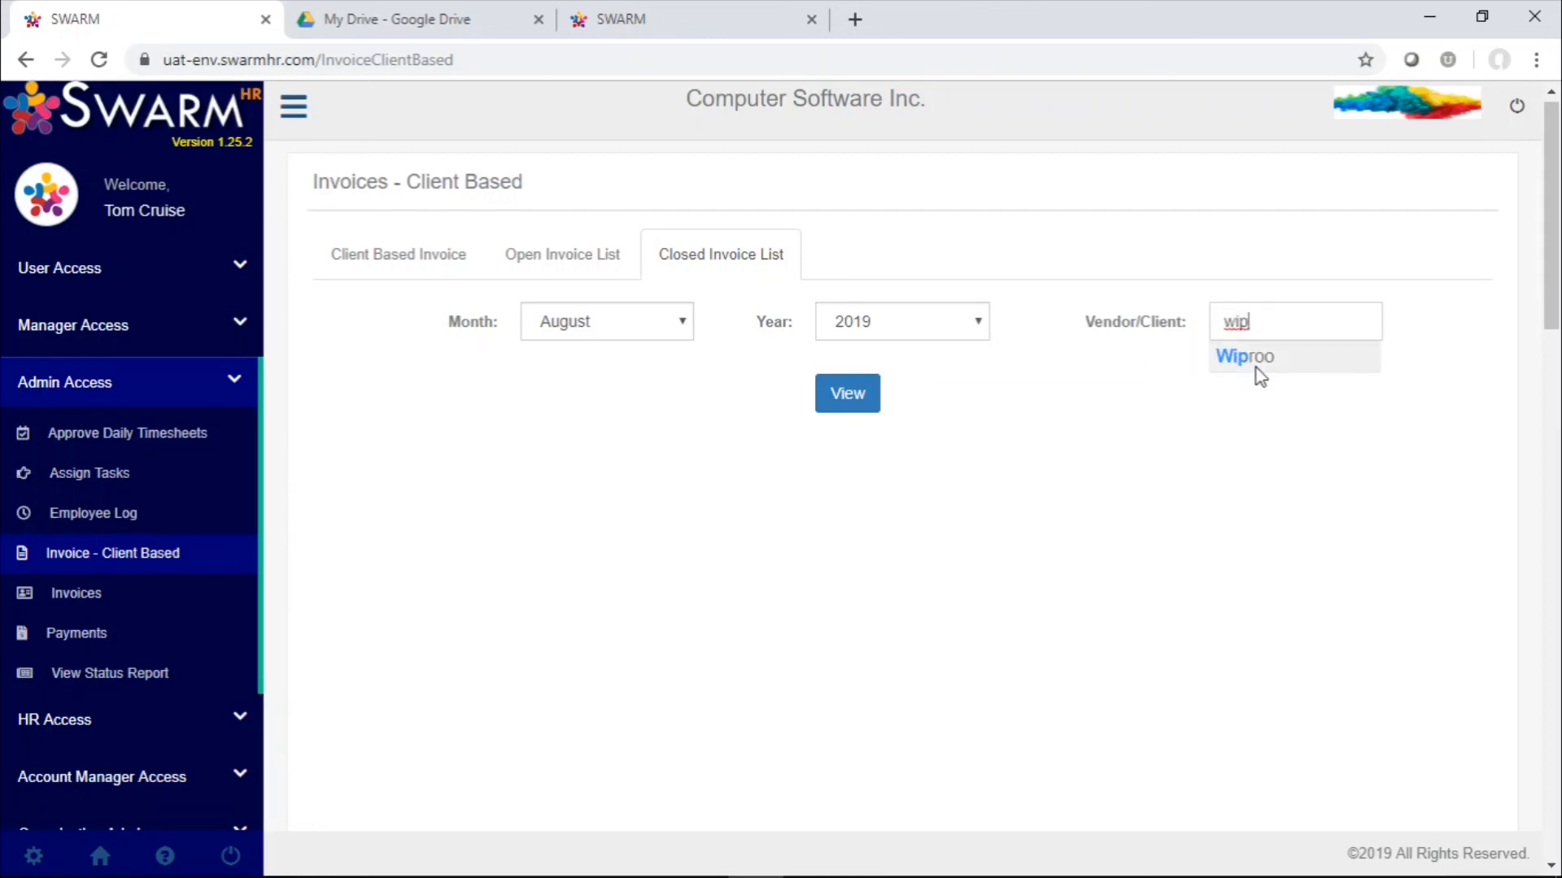
left_click(1256, 361)
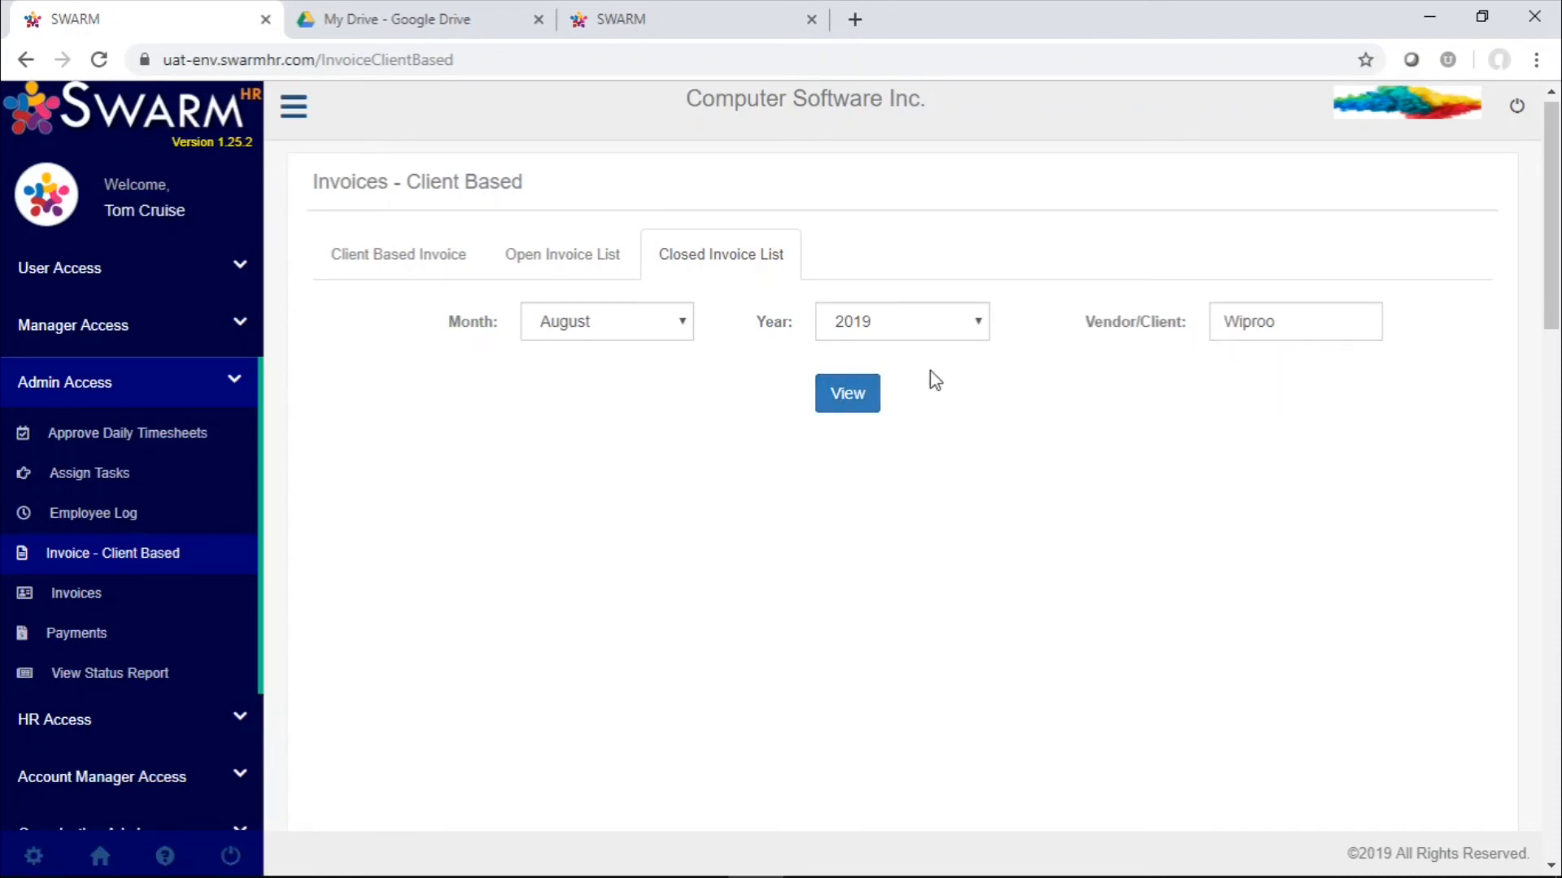
left_click(840, 392)
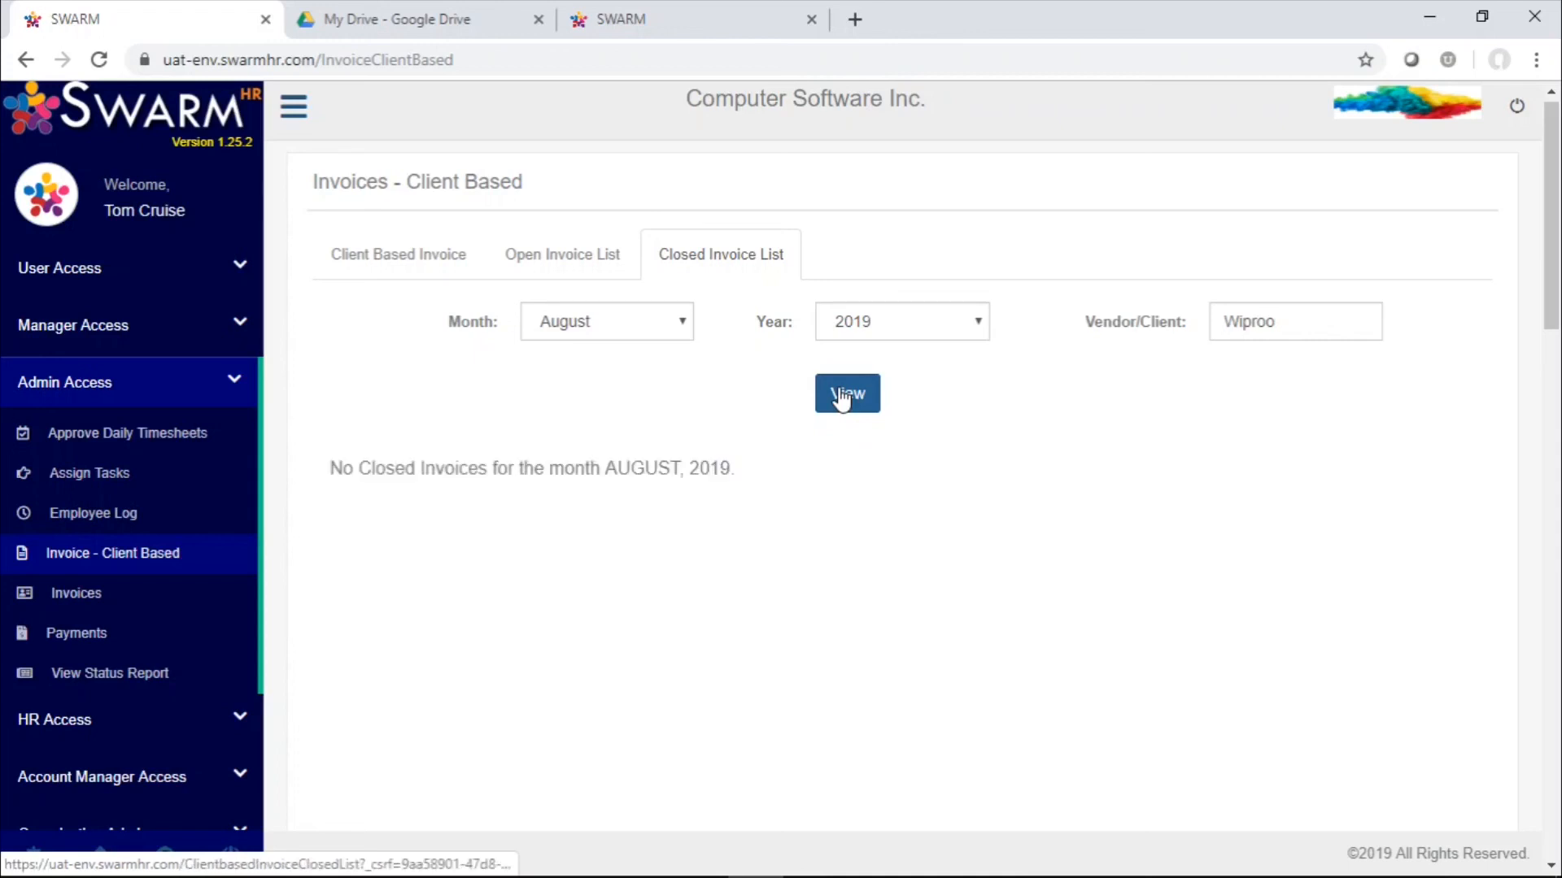
scroll(1014, 575, "down", 5)
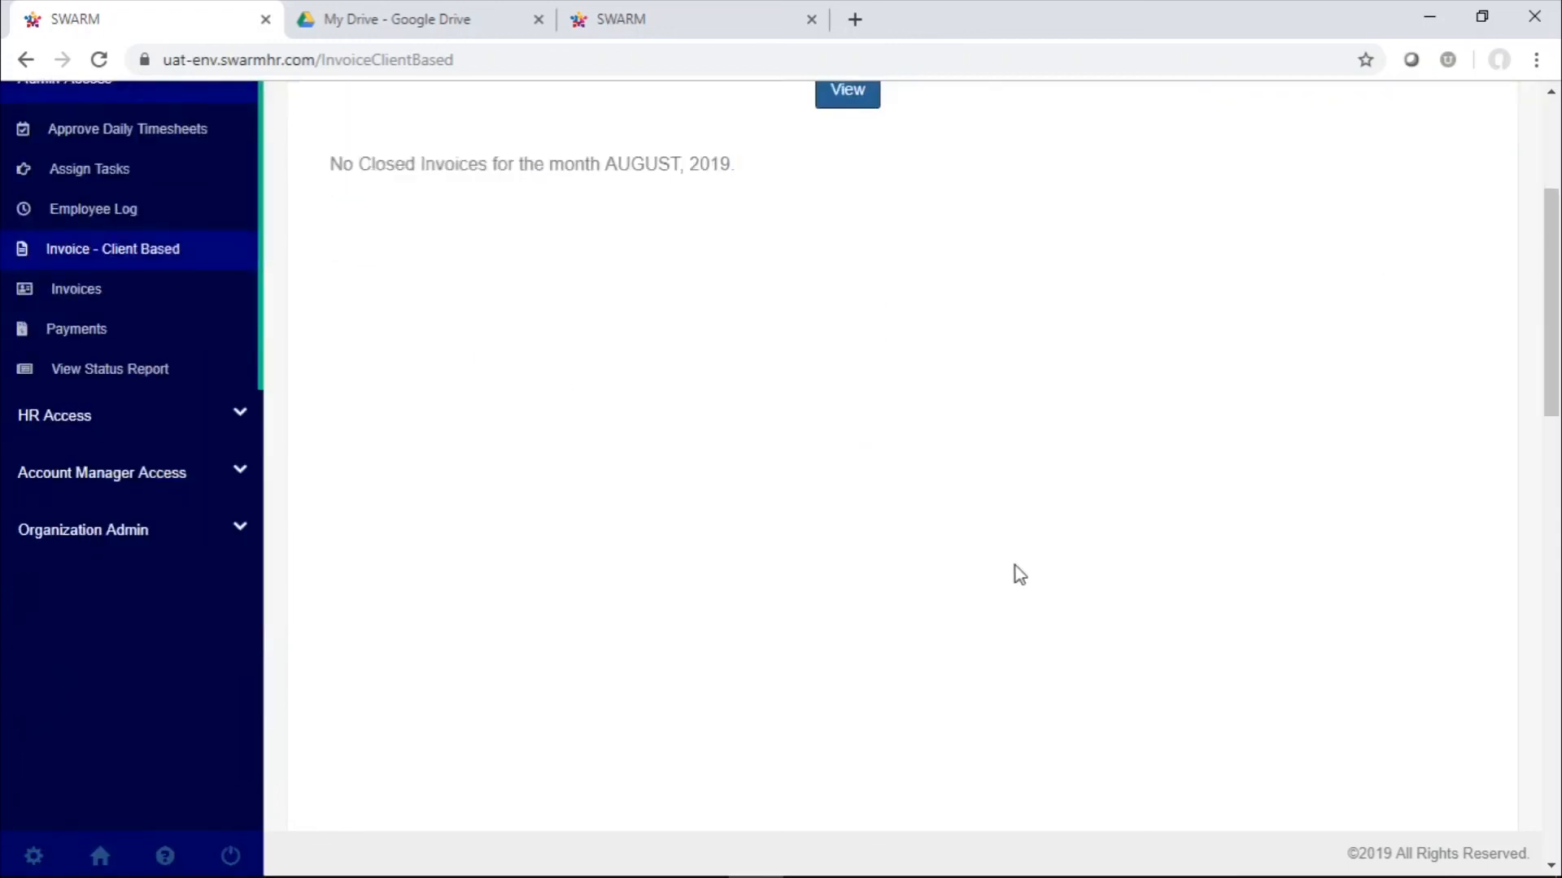
scroll(1019, 574, "up", 3)
scroll(1019, 574, "up", 2)
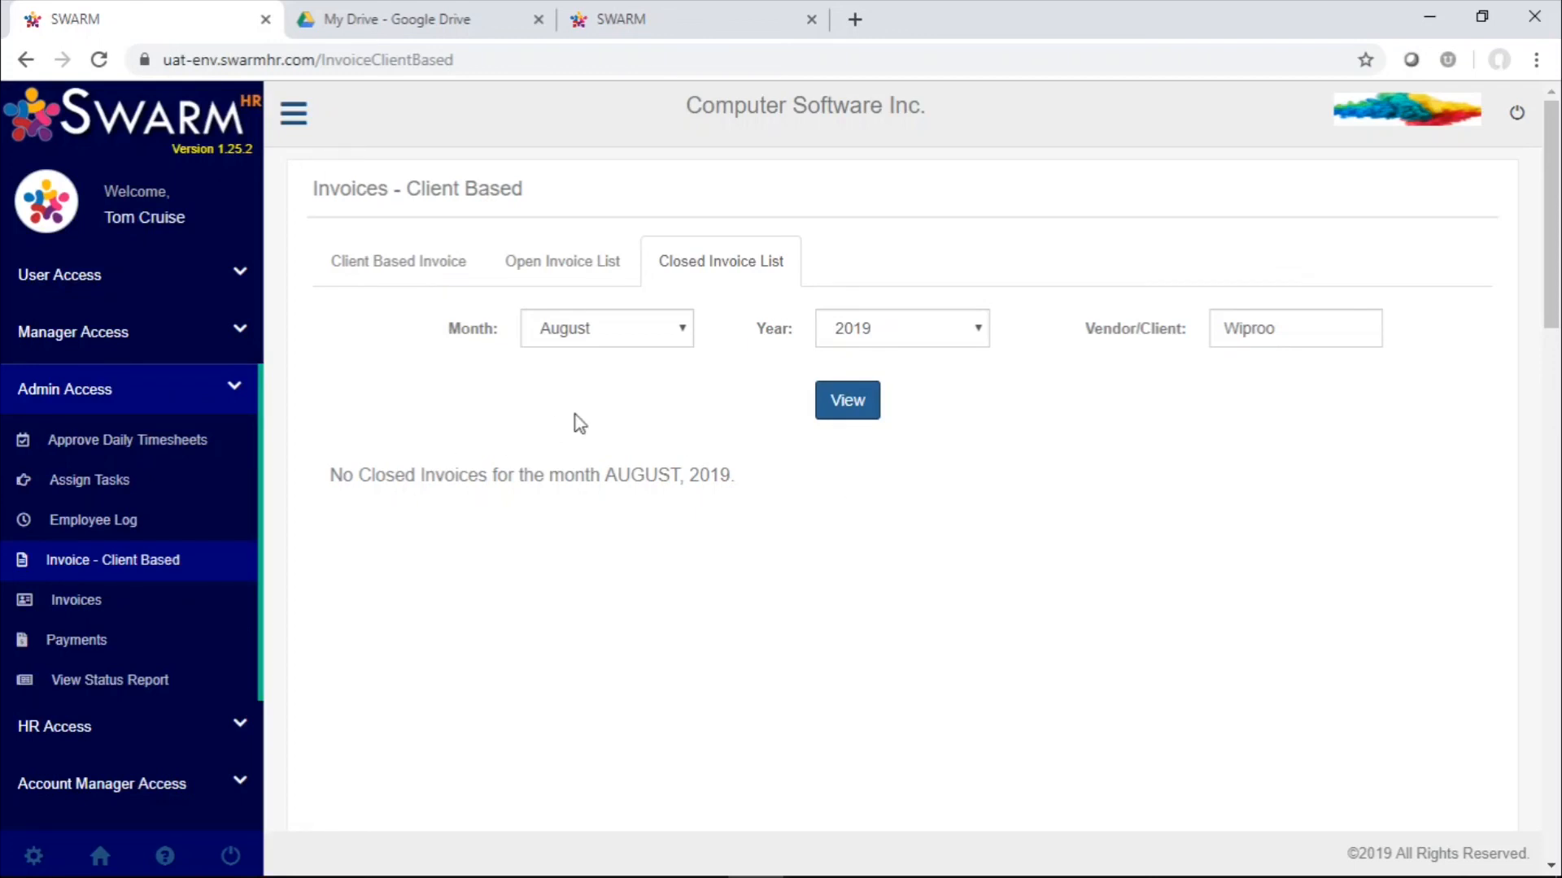
left_click(595, 279)
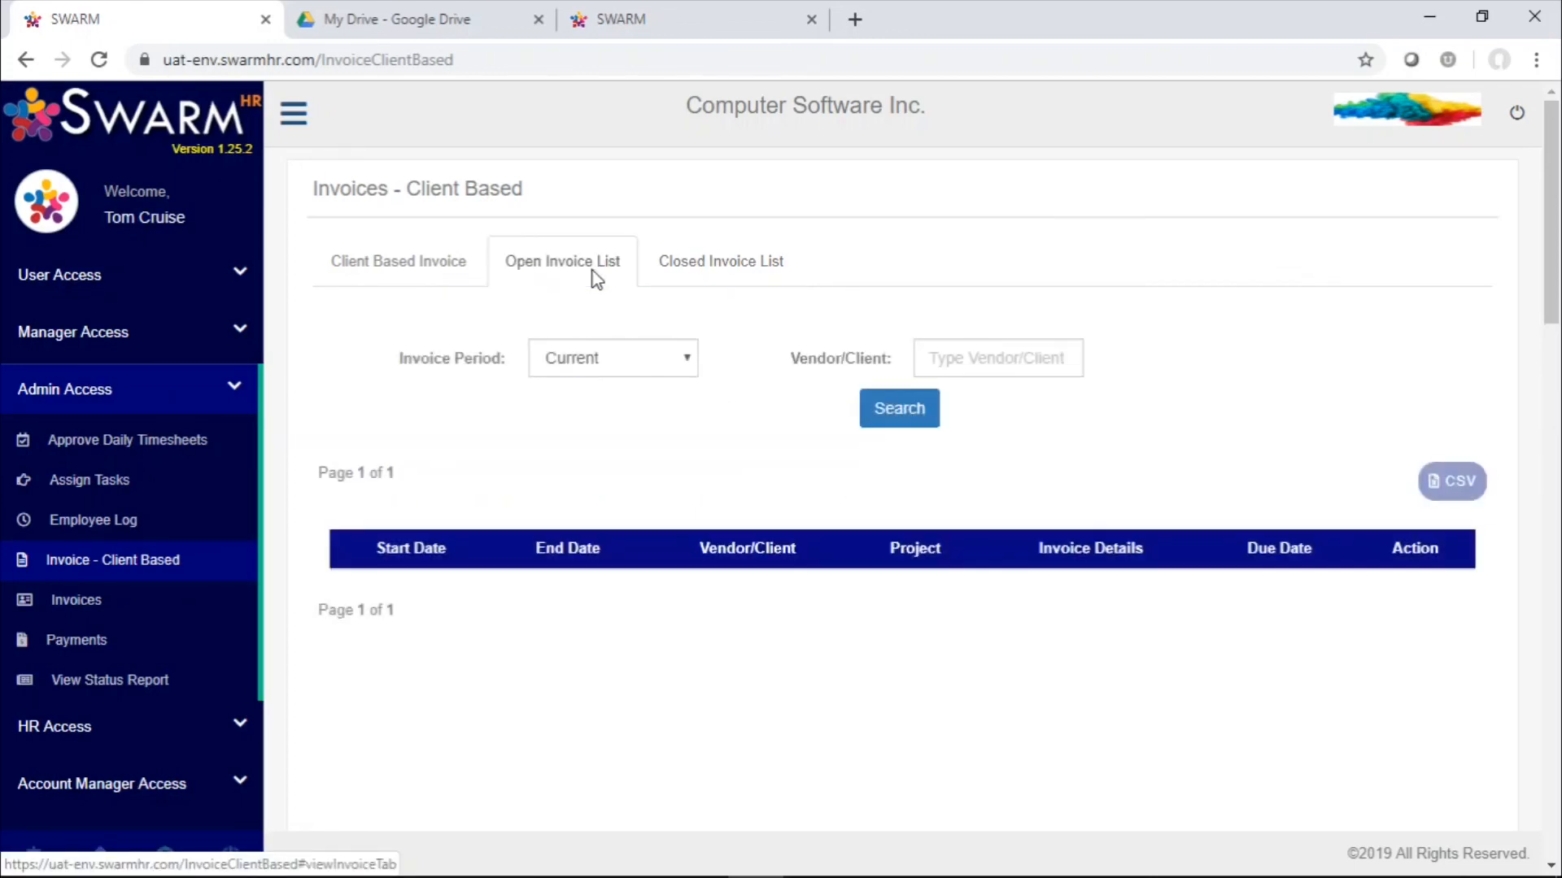